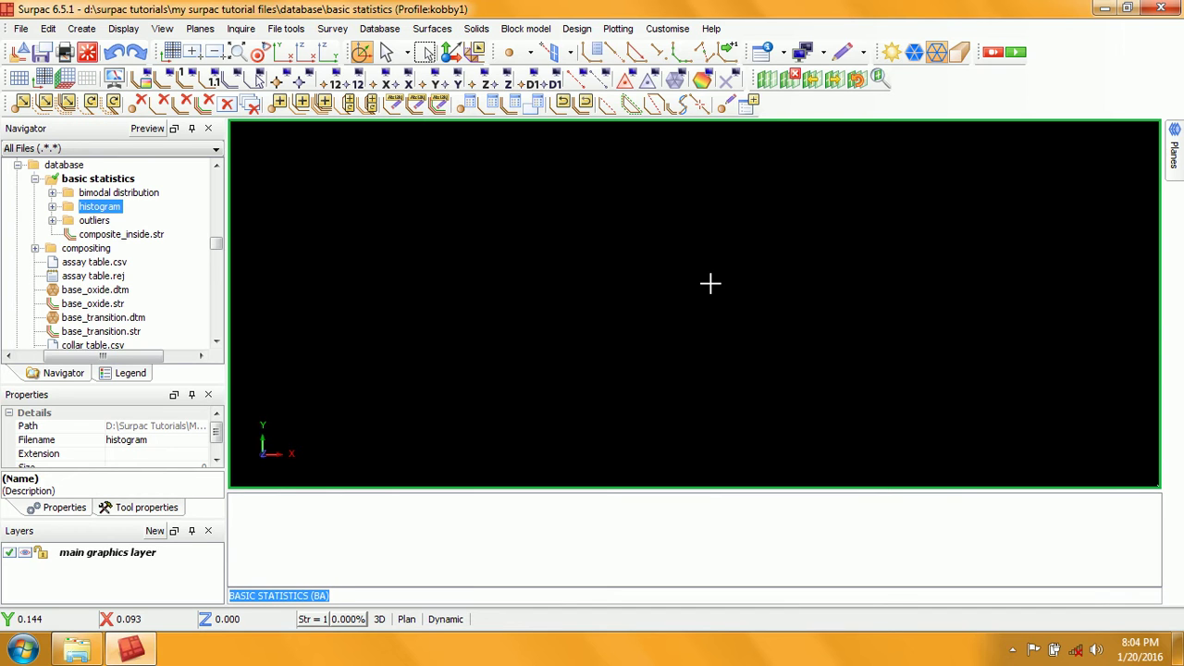
left_click(113, 181)
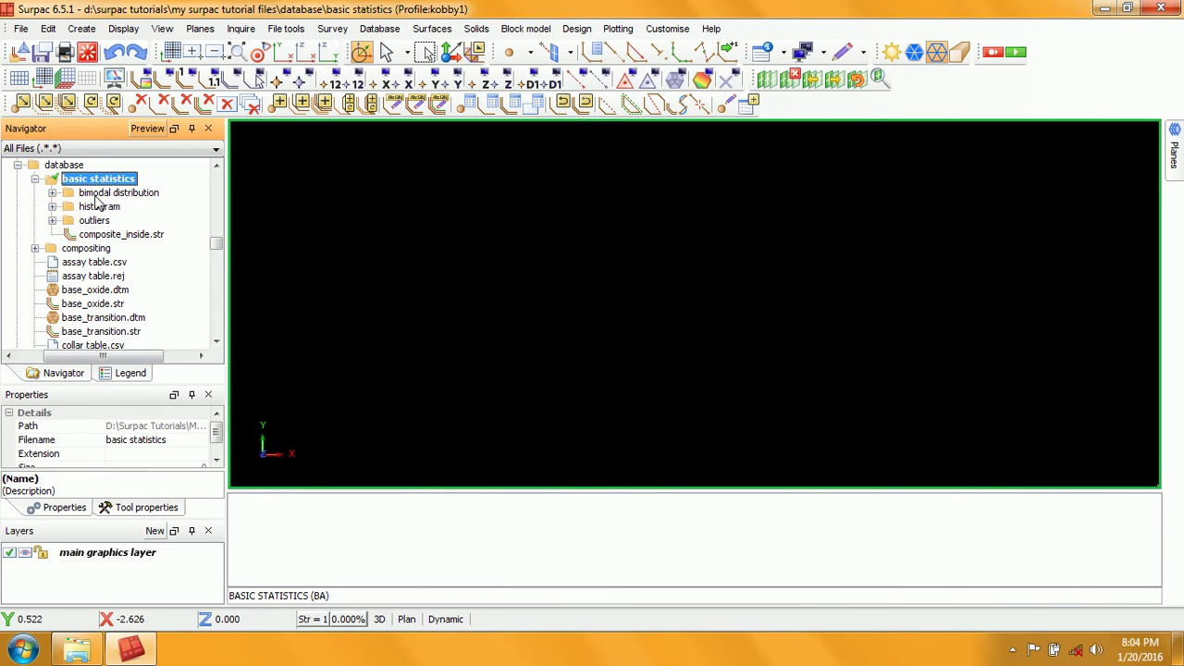
left_click(127, 197)
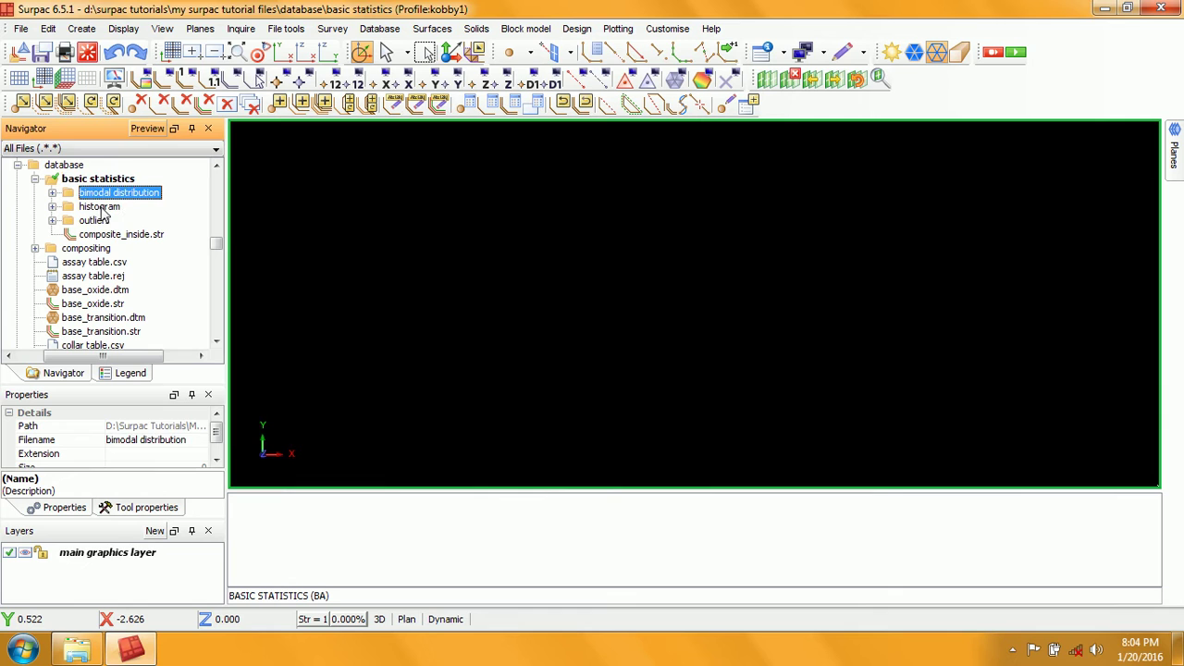
left_click(102, 208)
left_click(96, 222)
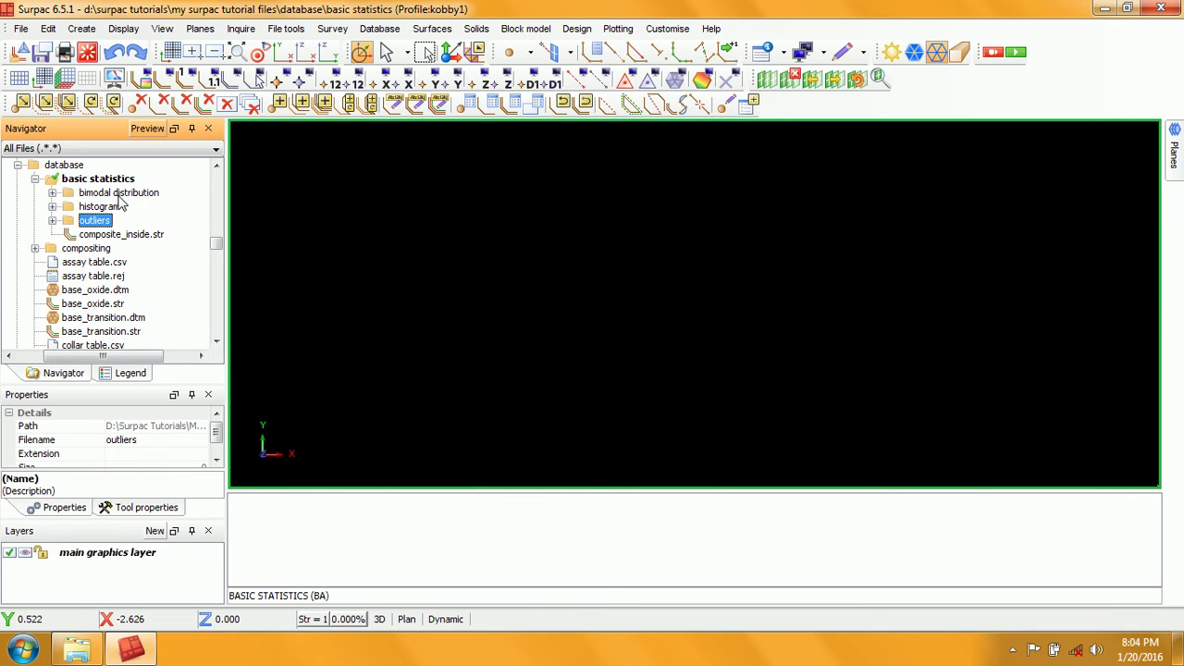
left_click(123, 196)
left_click(100, 222)
left_click(103, 209)
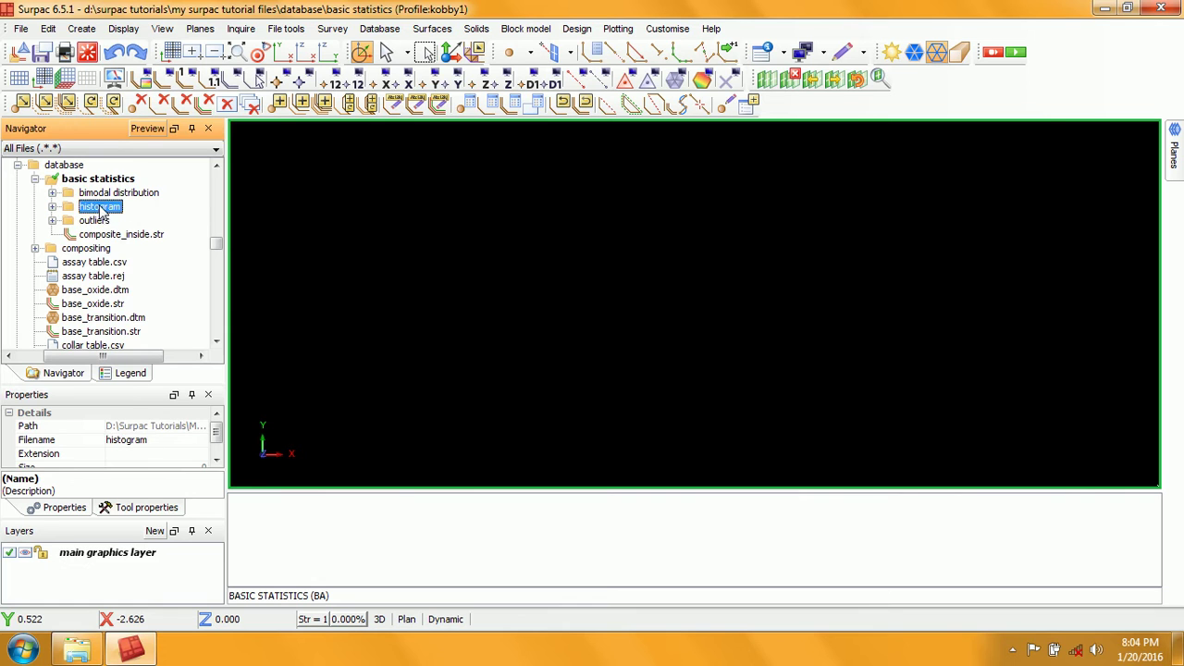
left_click(125, 195)
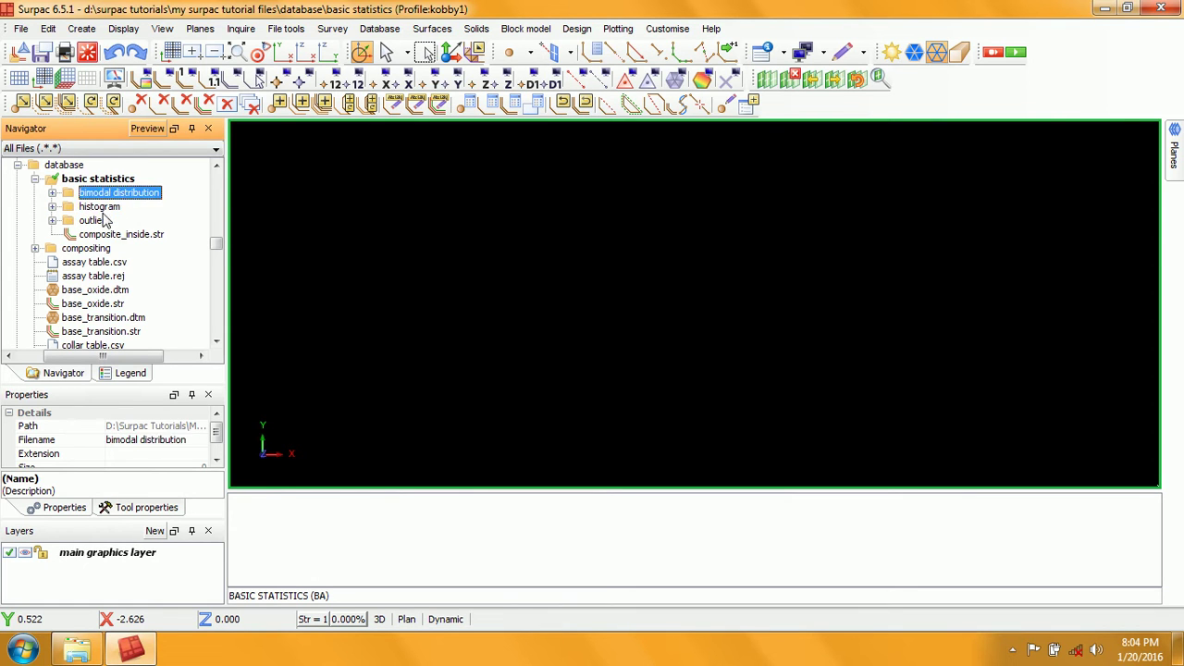
left_click(104, 220)
left_click(122, 197)
left_click(99, 220)
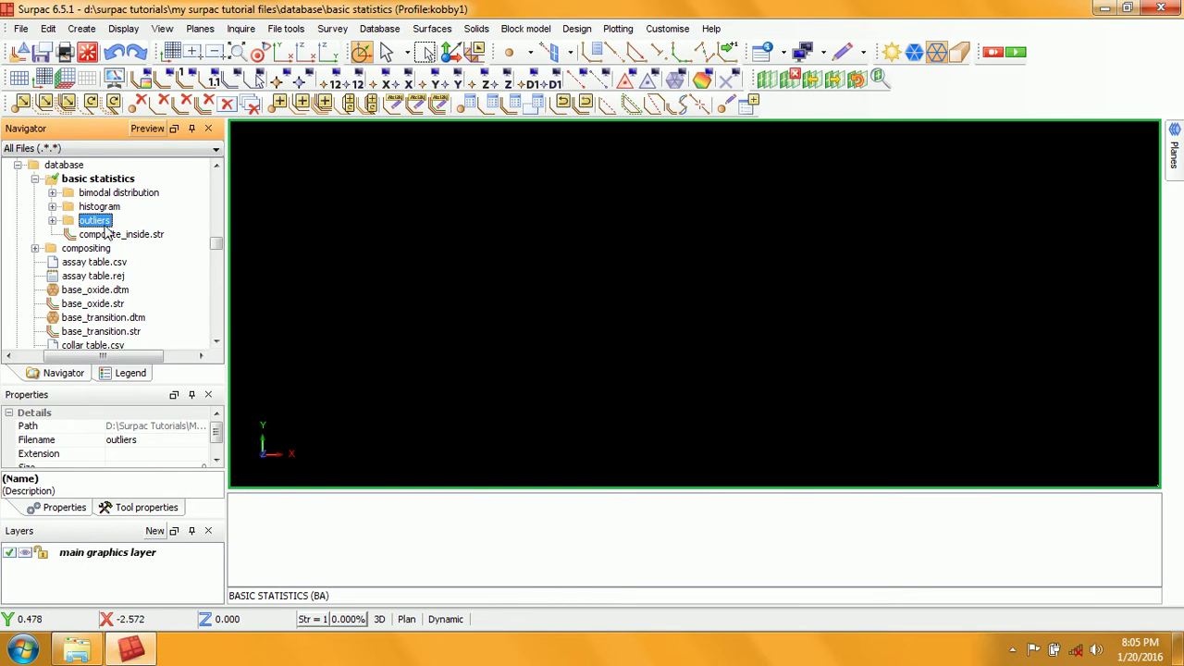
View histogram.jpg, histogram1.JPG and Histogram4.png from the histogram folder one at a time, closing each image after examining its distribution shape.
left_click(53, 206)
left_click_drag(130, 227, 524, 231)
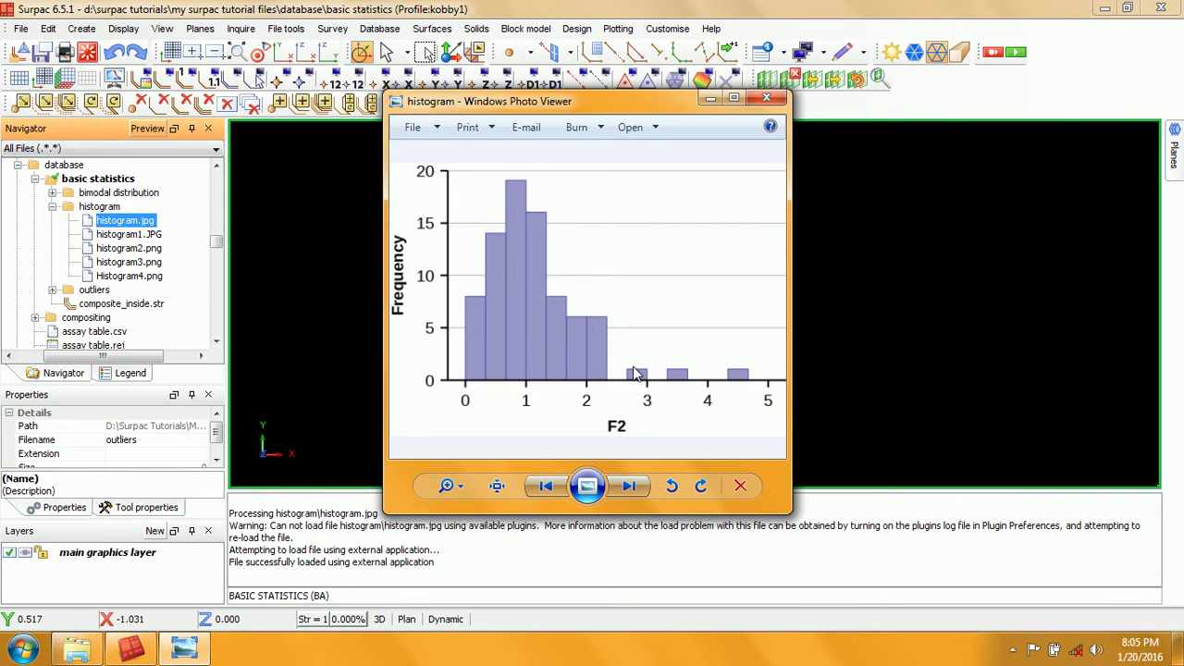
left_click(767, 97)
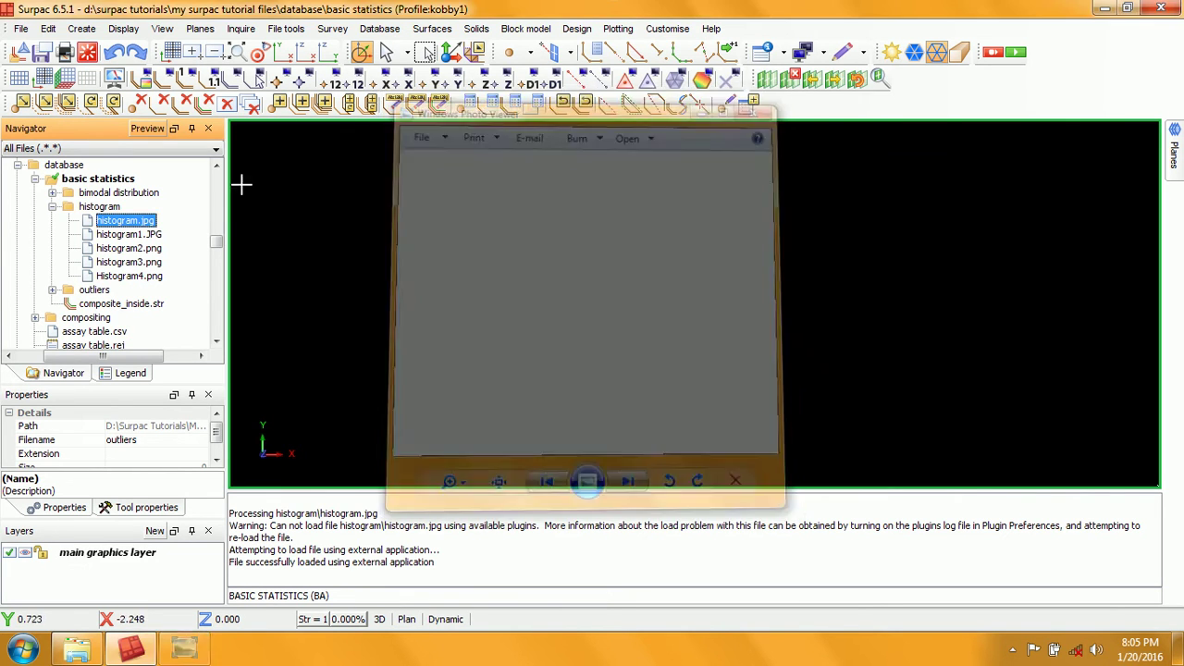
left_click_drag(118, 234, 516, 240)
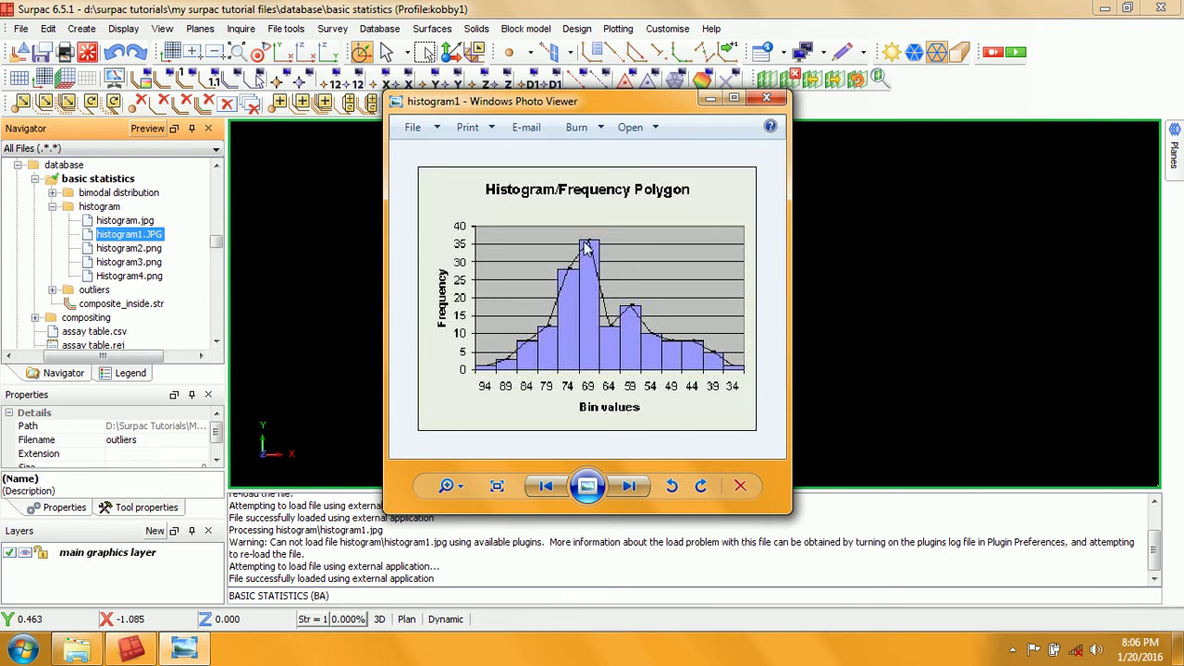
left_click(765, 100)
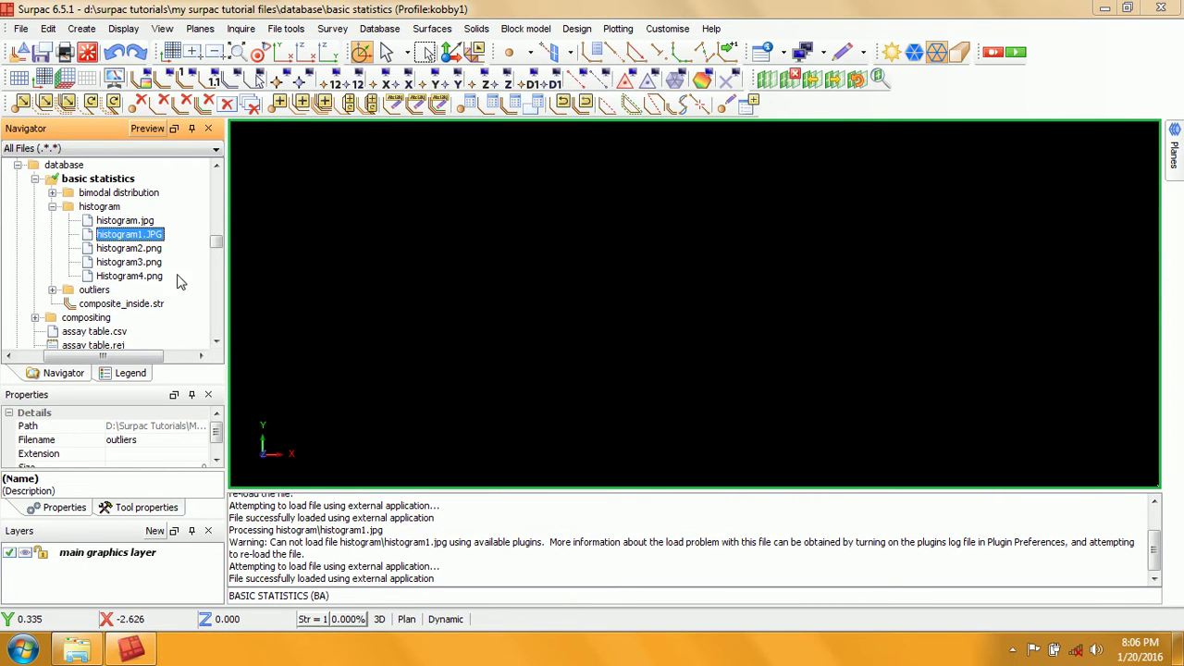
double_click(148, 276)
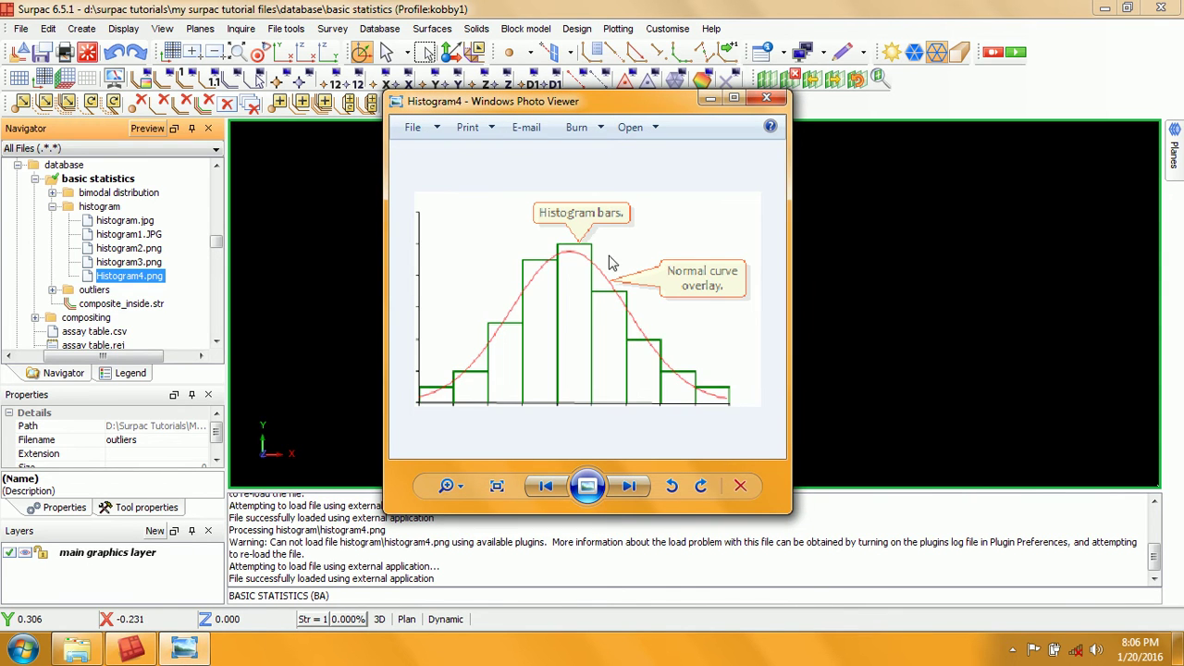
scroll(482, 351, "down", 1)
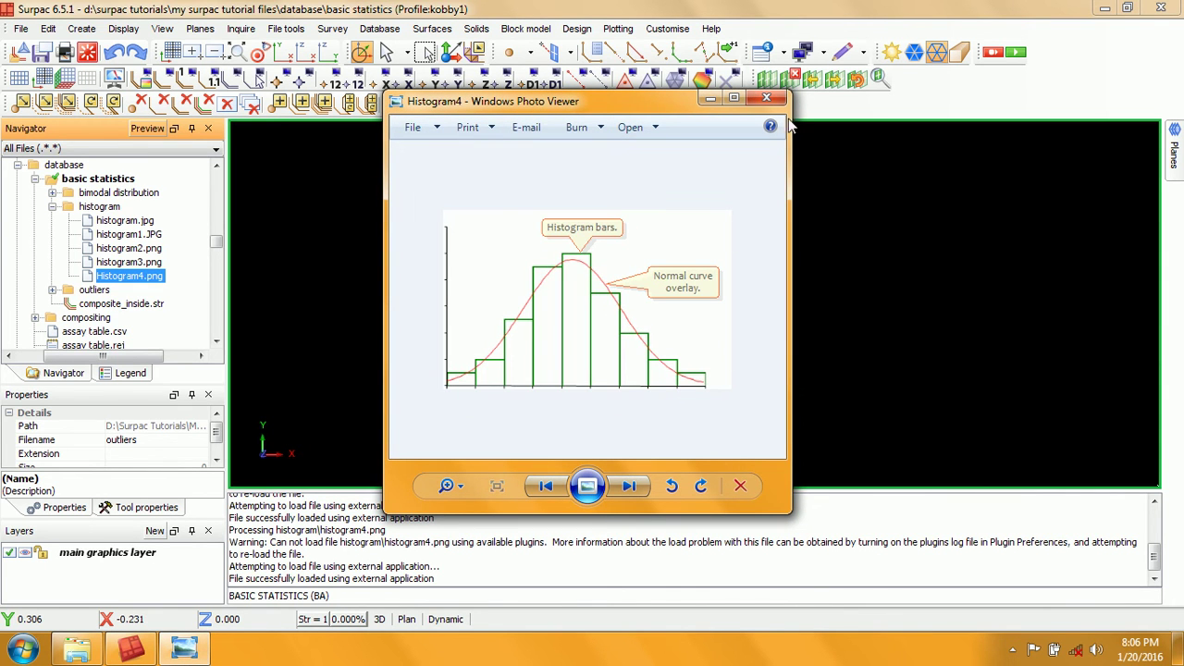
left_click(766, 98)
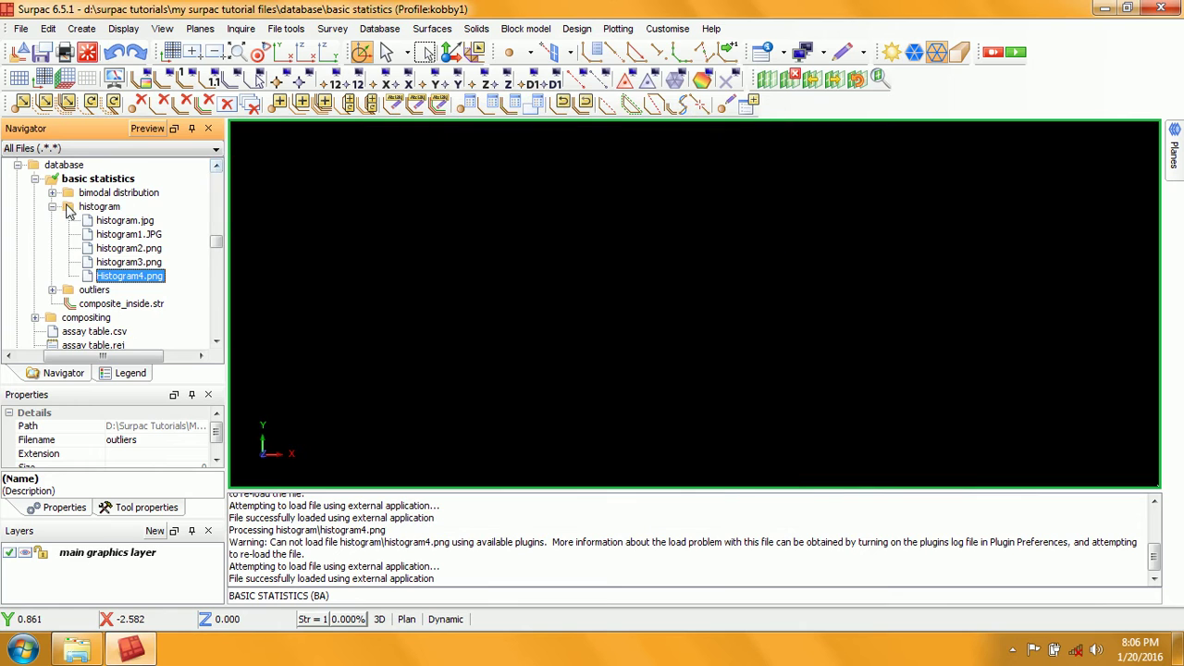
Collapse the histogram folder and clear the message window.
left_click(52, 207)
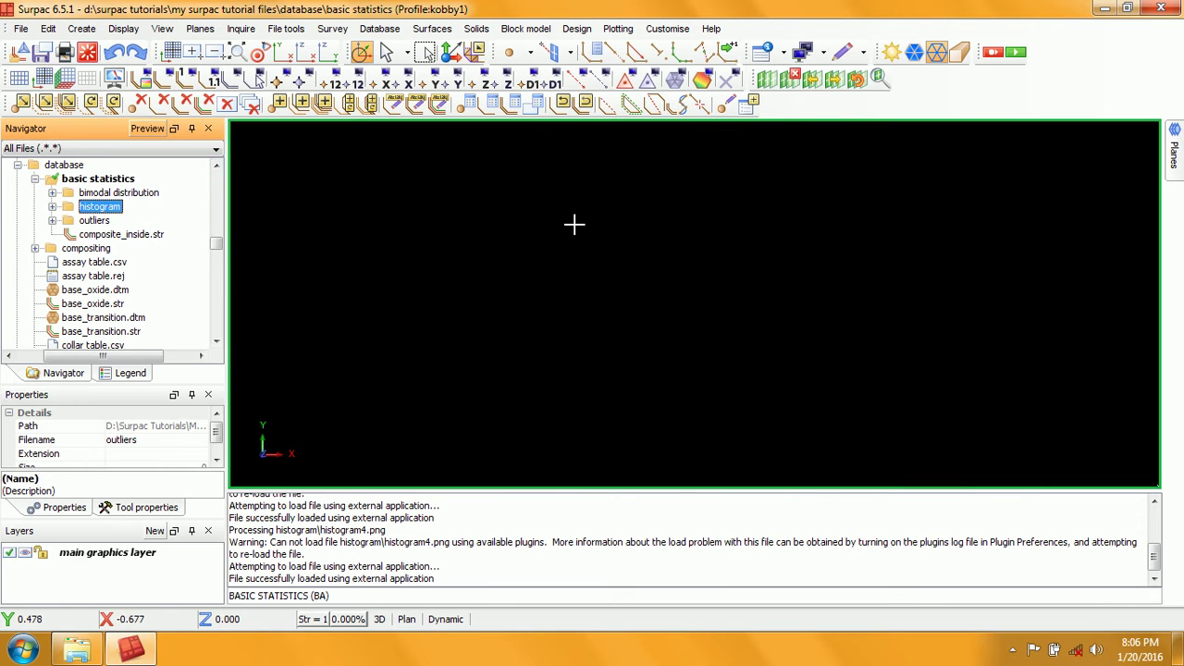
right_click(624, 524)
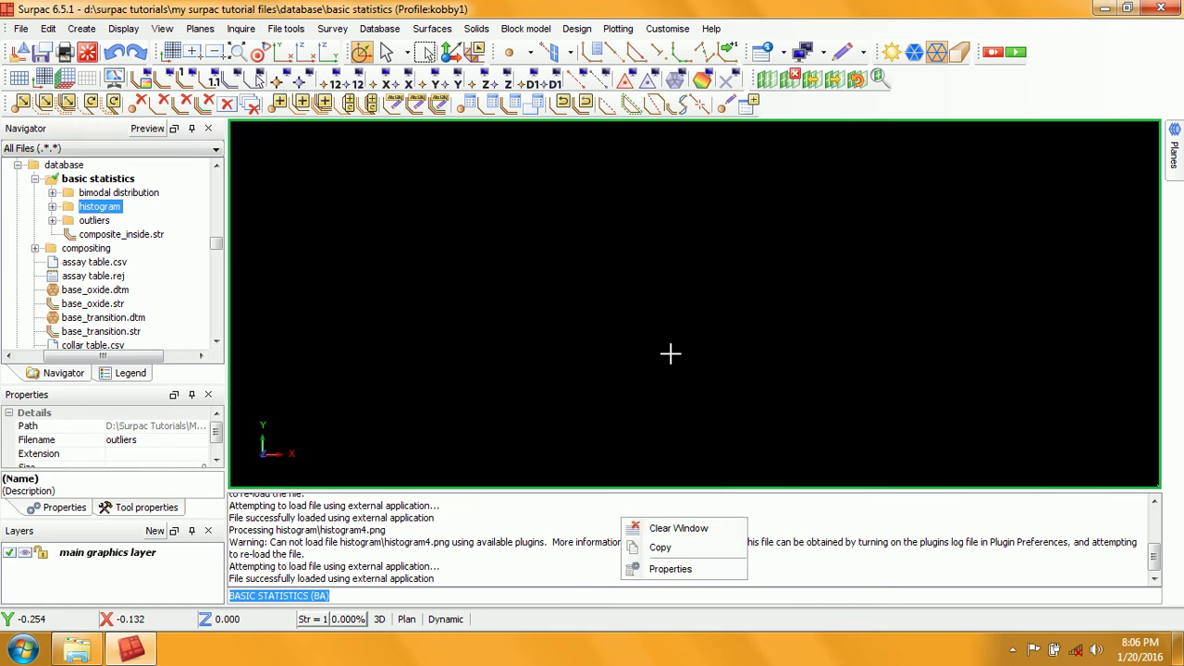
left_click(678, 528)
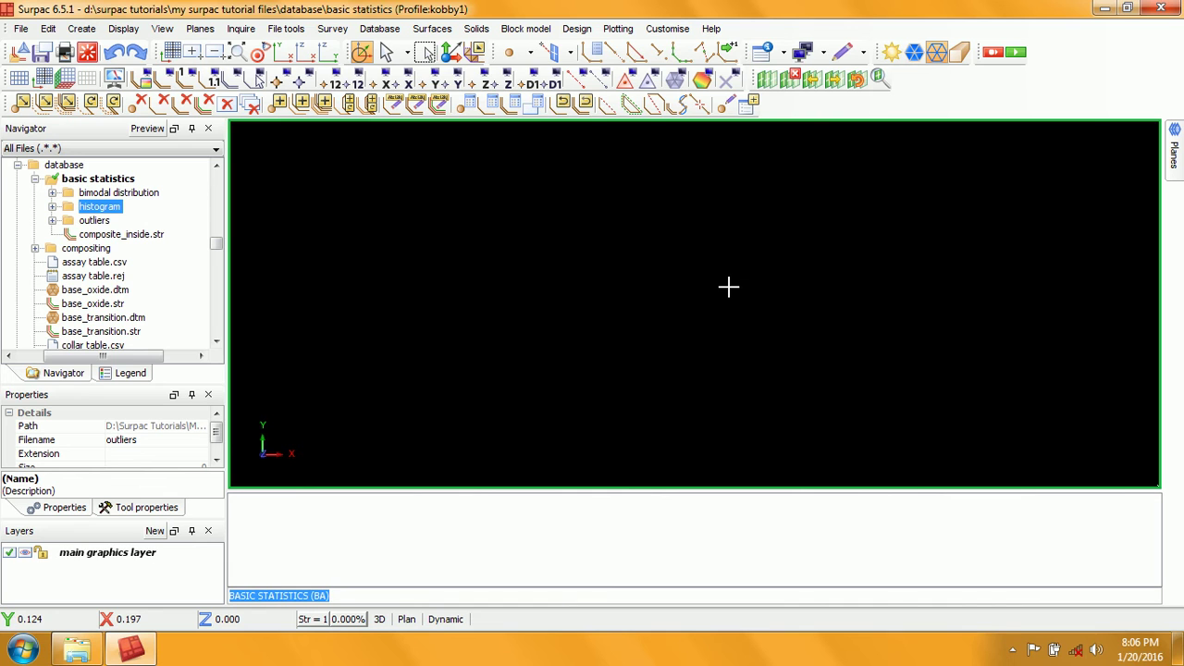
View bimodal1.png, bimodal2.png and bimodal3.png from the bimodal distribution folder one at a time, examining the peaks and closing each image.
left_click(53, 193)
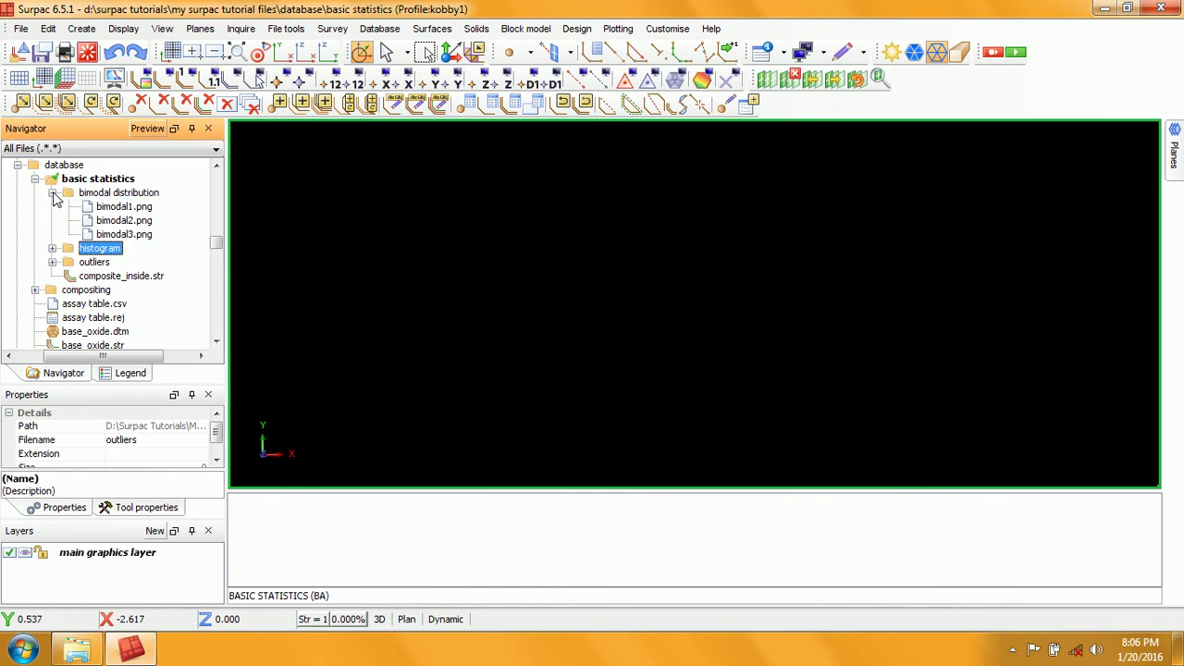
left_click_drag(137, 207, 571, 222)
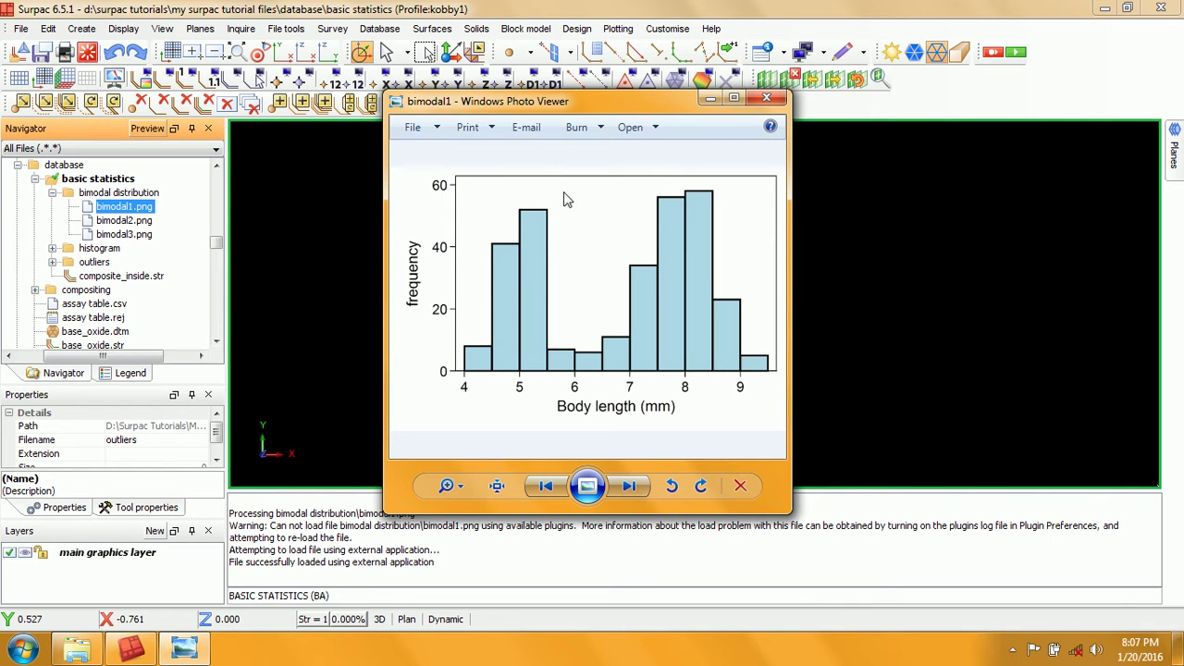
left_click(764, 102)
left_click_drag(124, 220, 478, 233)
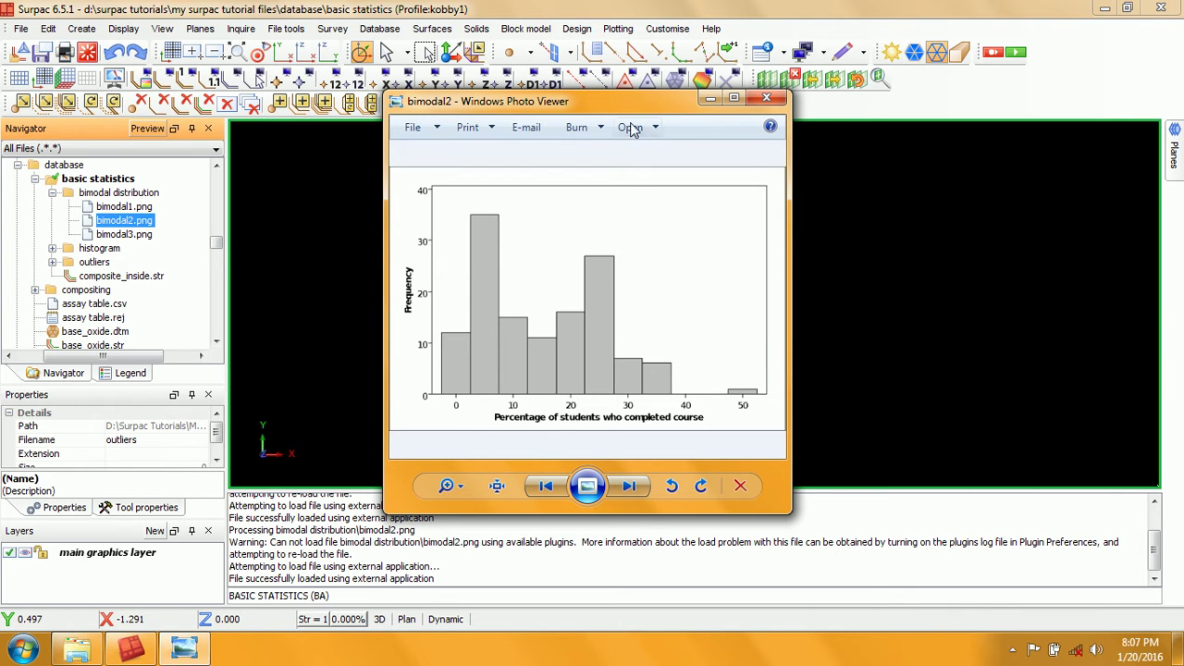
left_click(765, 102)
left_click_drag(129, 234, 598, 289)
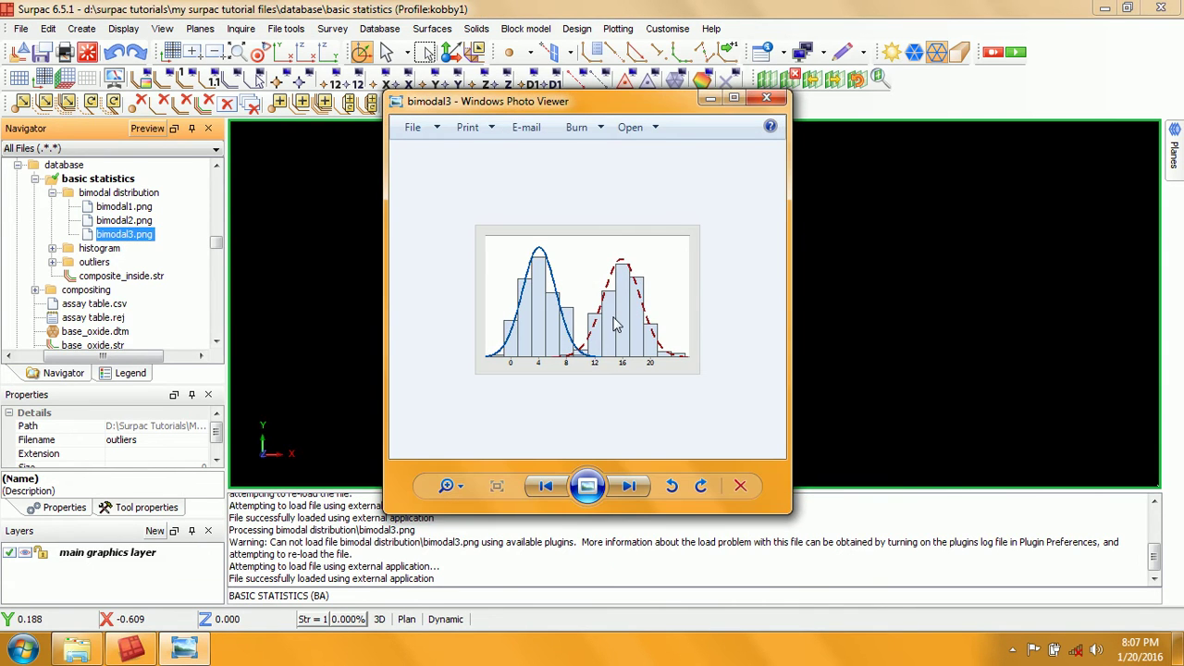
scroll(616, 324, "up", 1)
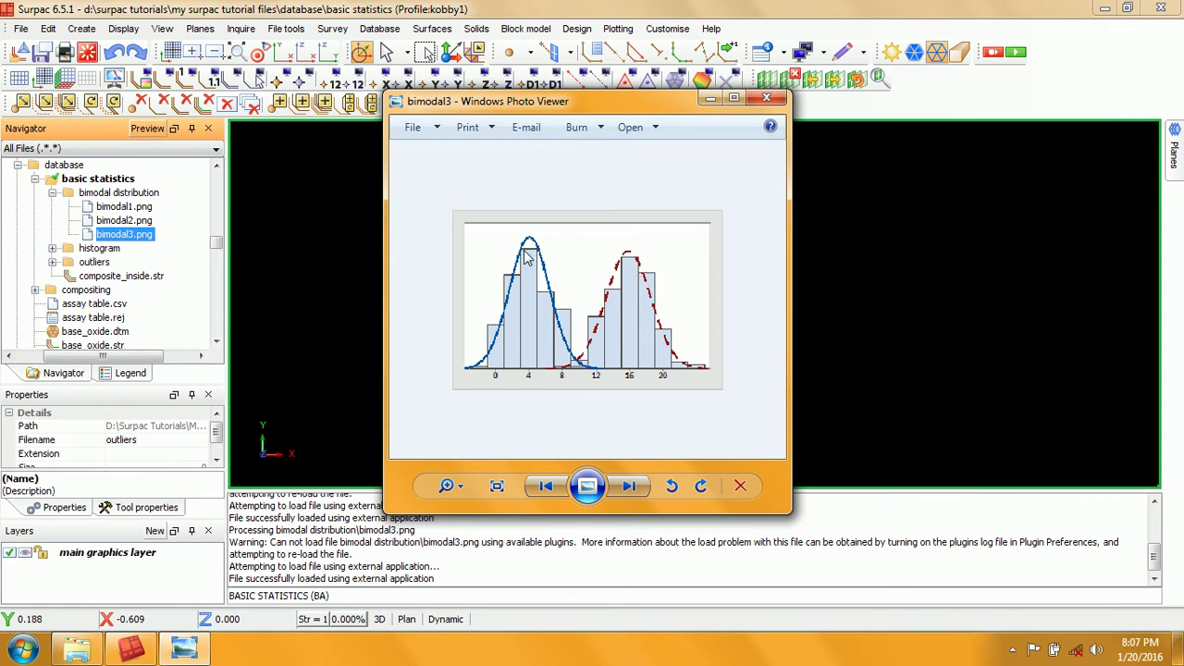
left_click(767, 97)
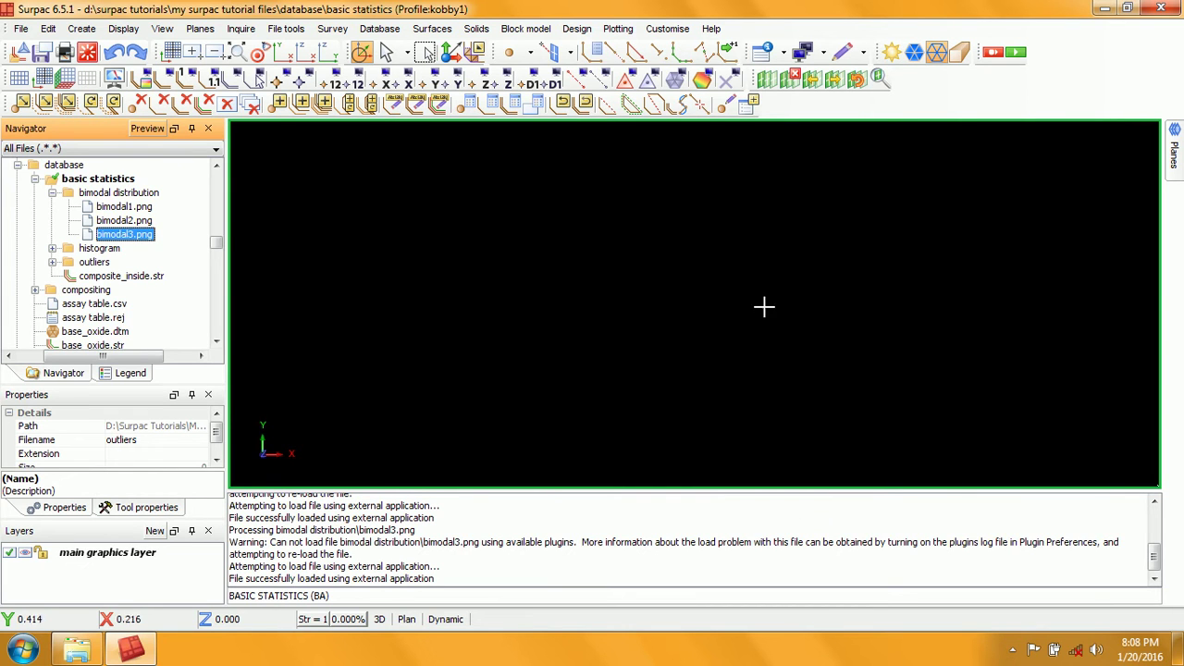
Clear the message window and collapse the bimodal distribution folder.
right_click(691, 528)
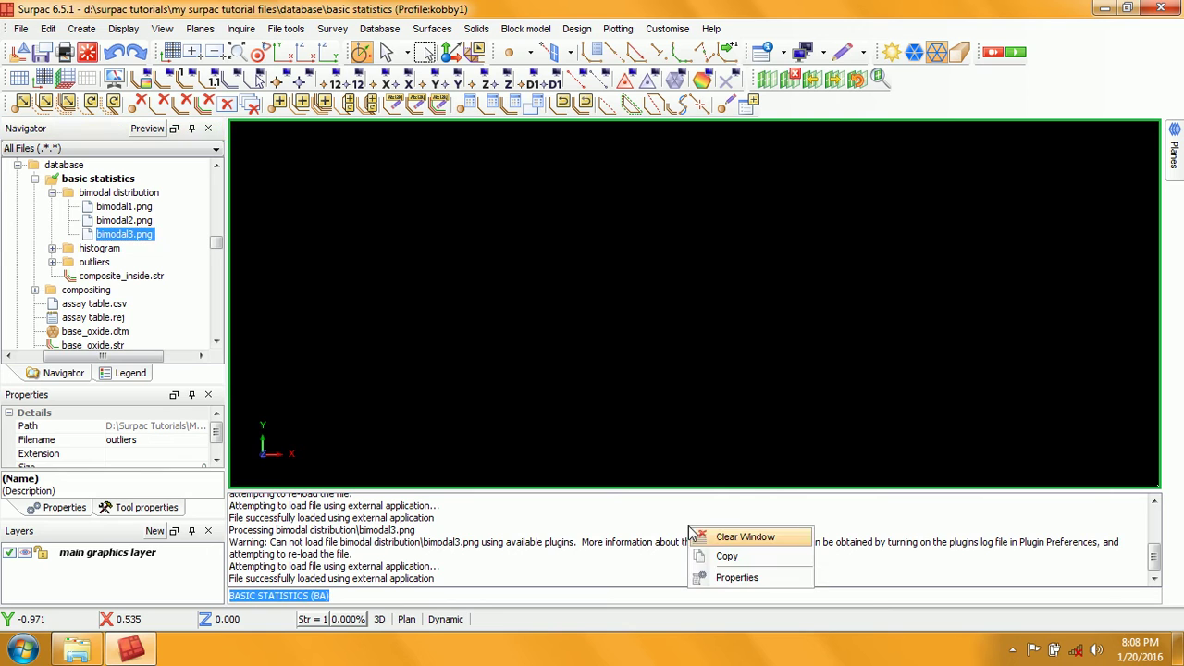
left_click(749, 537)
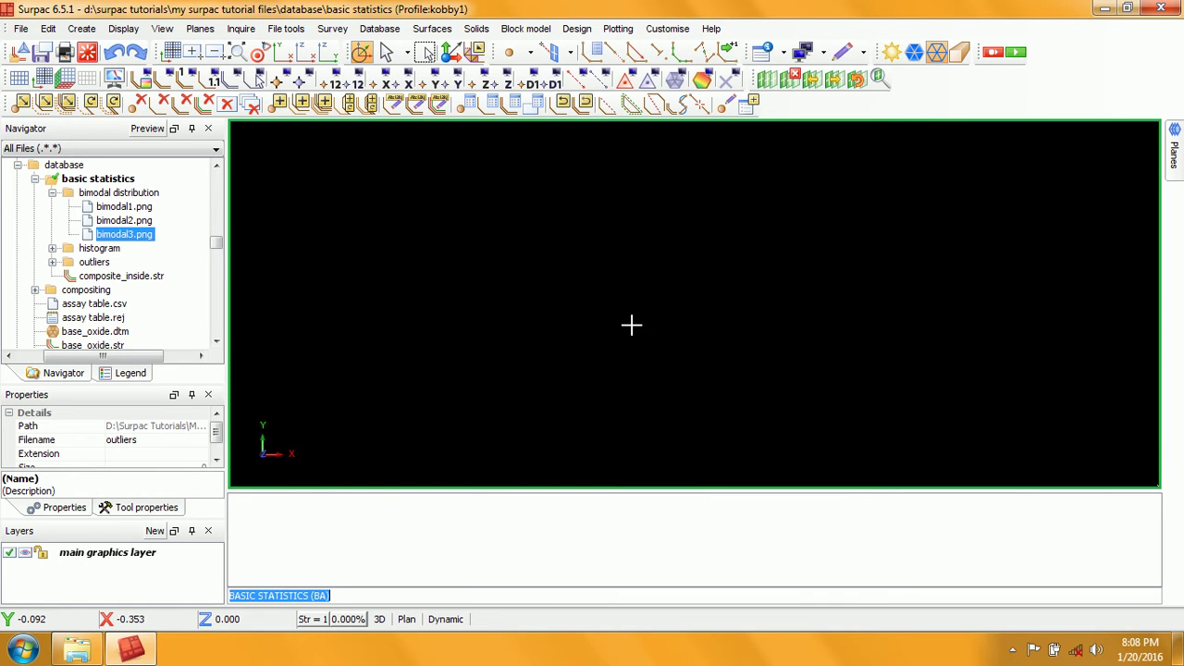
left_click(53, 194)
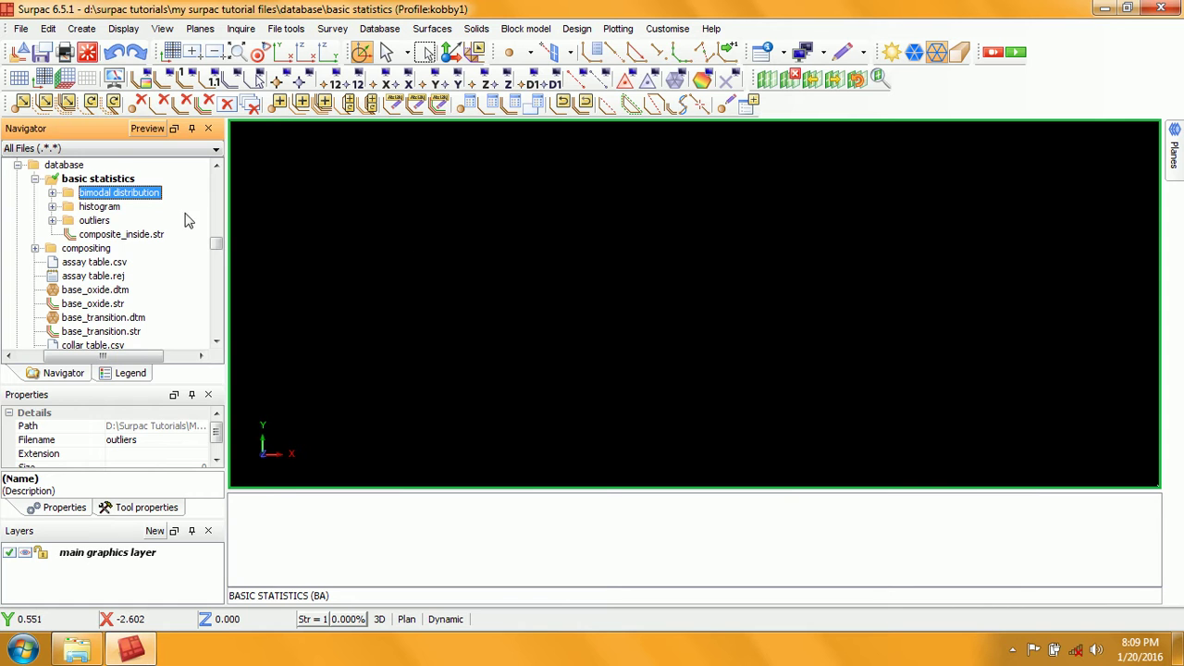
View Outlier1.png, Outlier2.png and outlier3.jpg from the outliers folder one at a time, examining the isolated values and closing each image.
left_click(53, 220)
left_click_drag(109, 239, 688, 300)
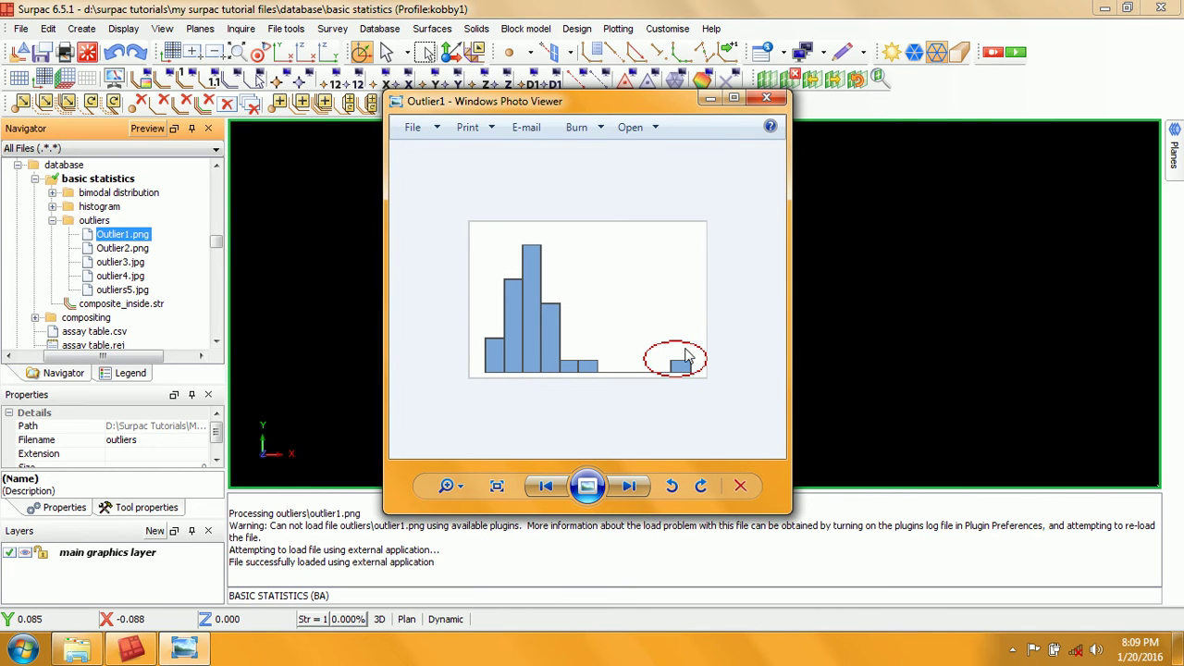
left_click(766, 99)
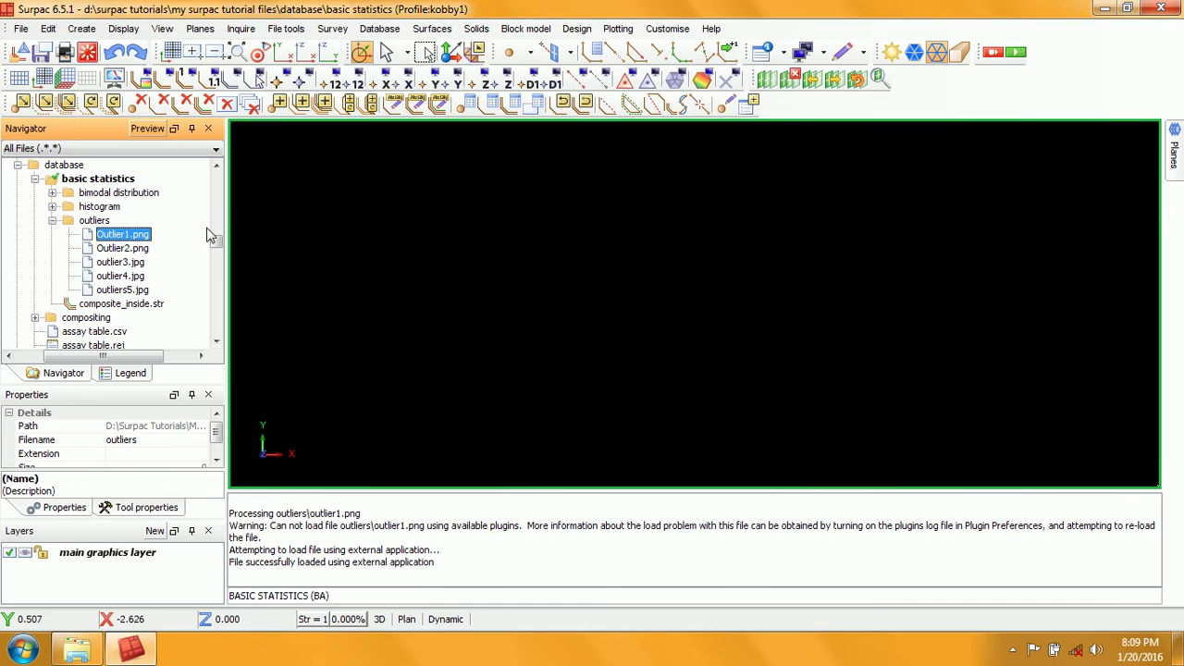
double_click(122, 248)
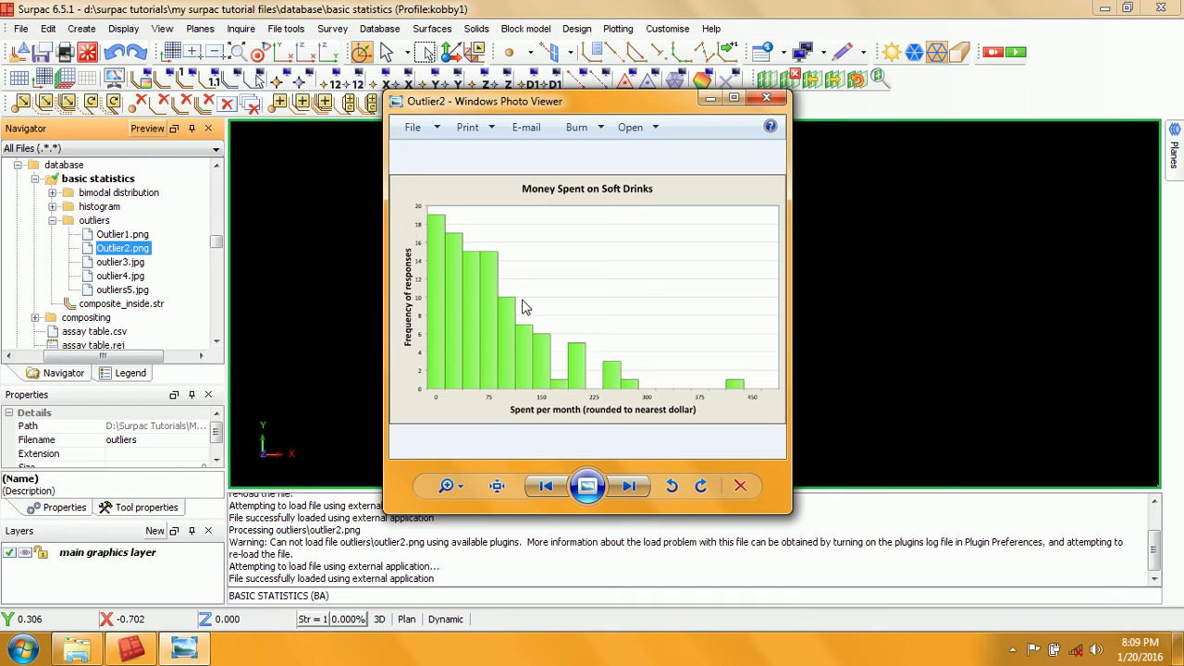
left_click(766, 98)
left_click(121, 262)
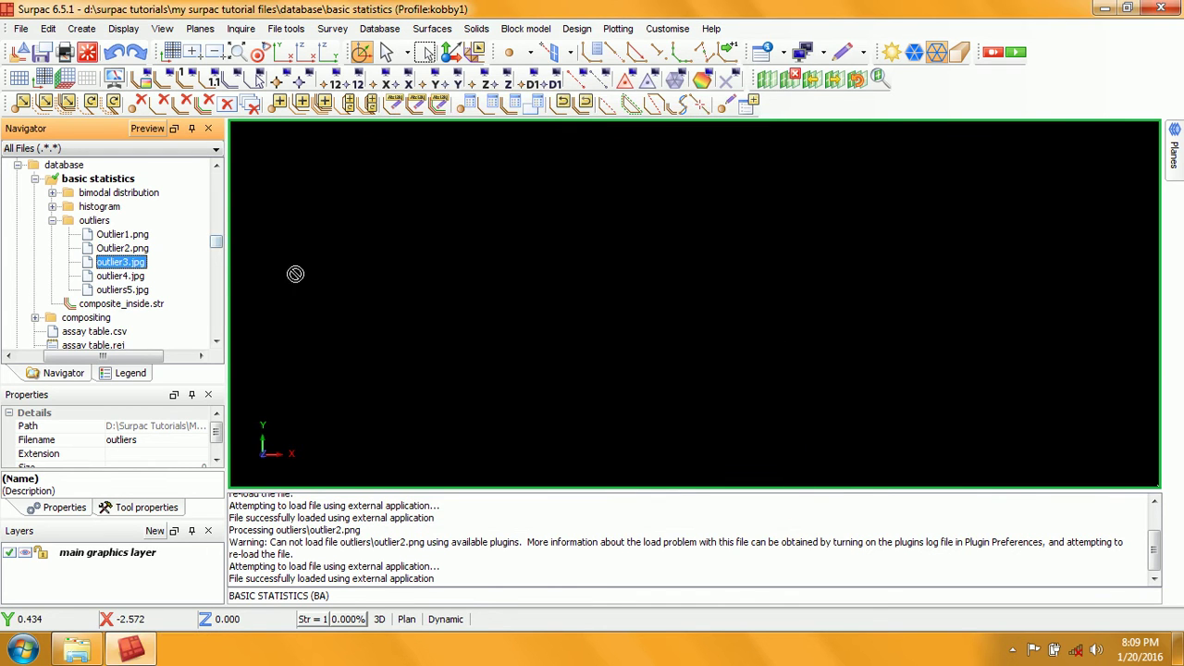
left_click_drag(122, 262, 598, 283)
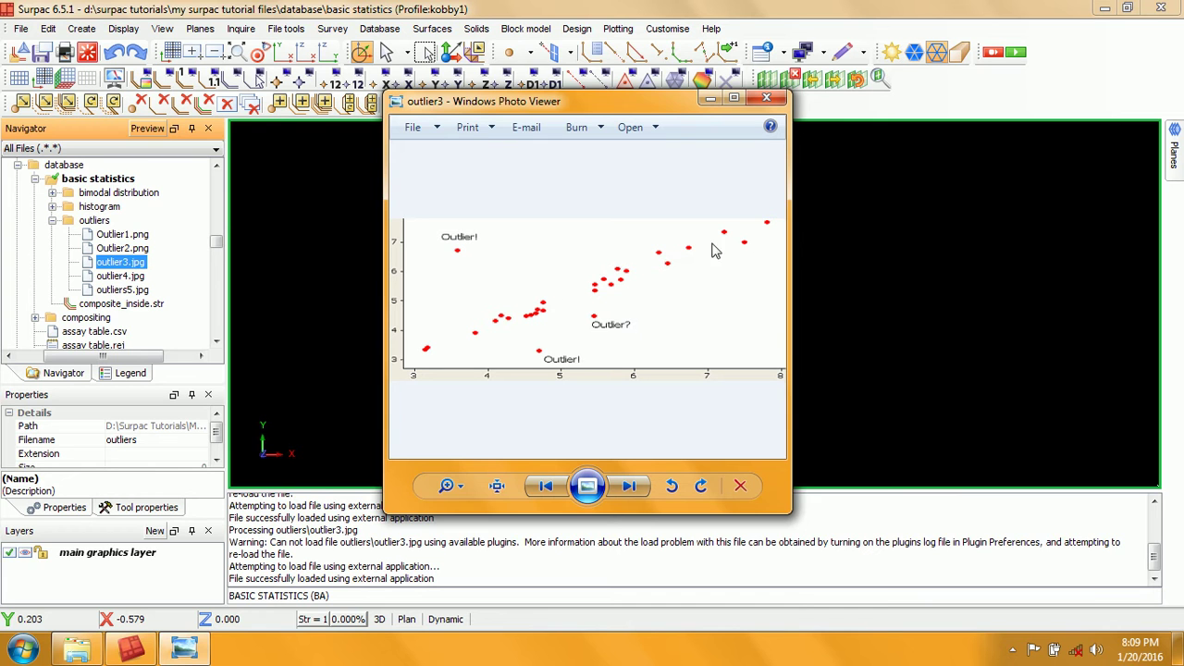
left_click(766, 97)
View outlier4.jpg and outliers5.jpg from the outliers folder, examining the outlying bars and points and closing each image.
key("Down")
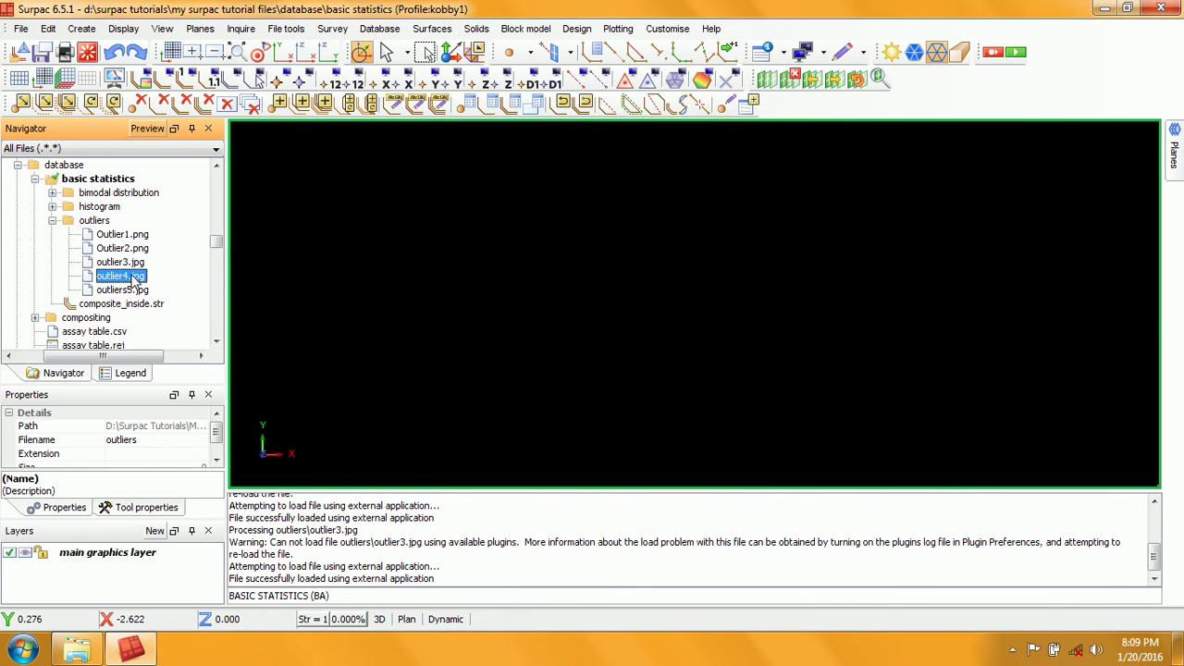
key("Return")
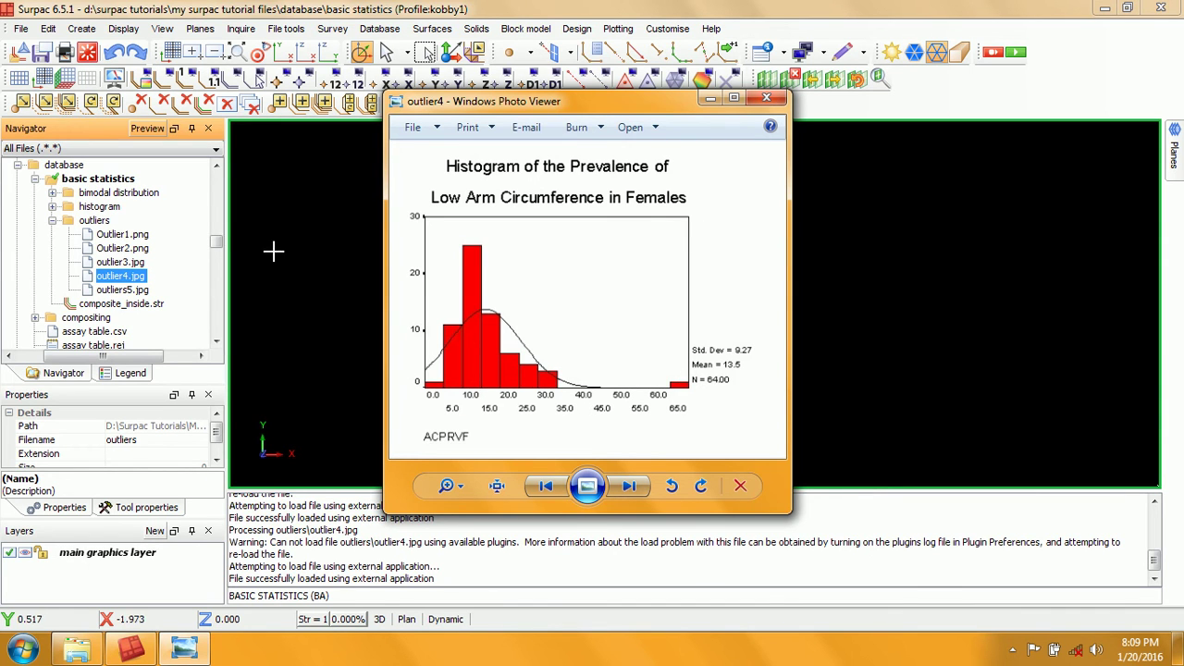
left_click(767, 97)
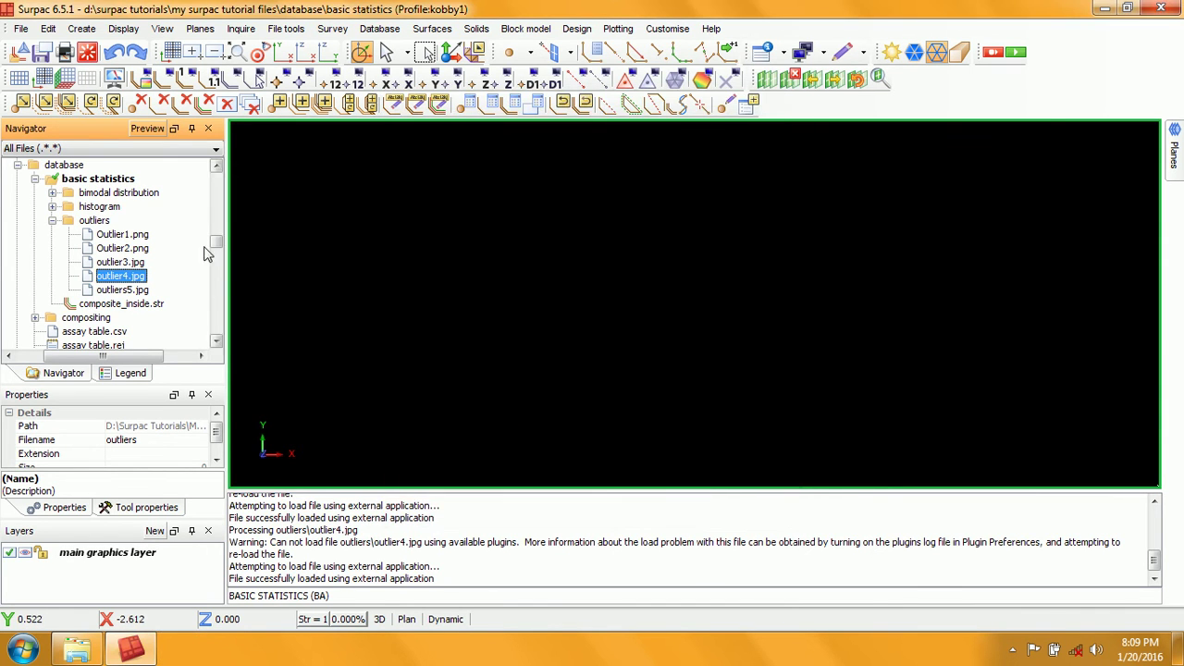
left_click(131, 290)
left_click_drag(131, 290, 540, 283)
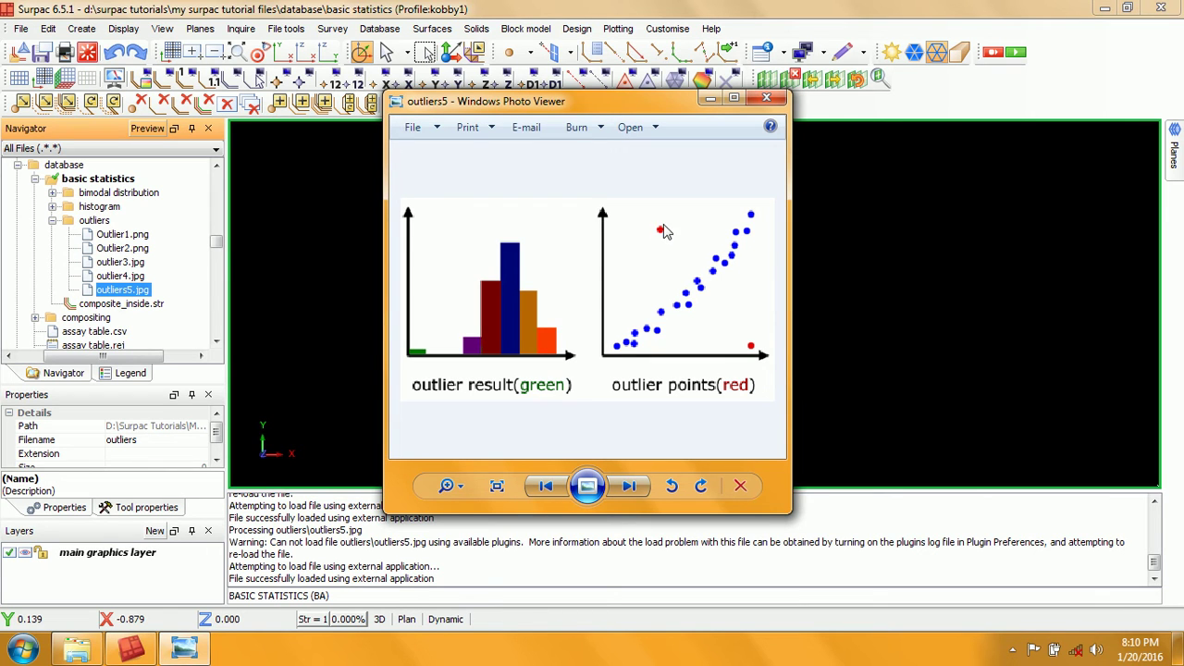
left_click(766, 98)
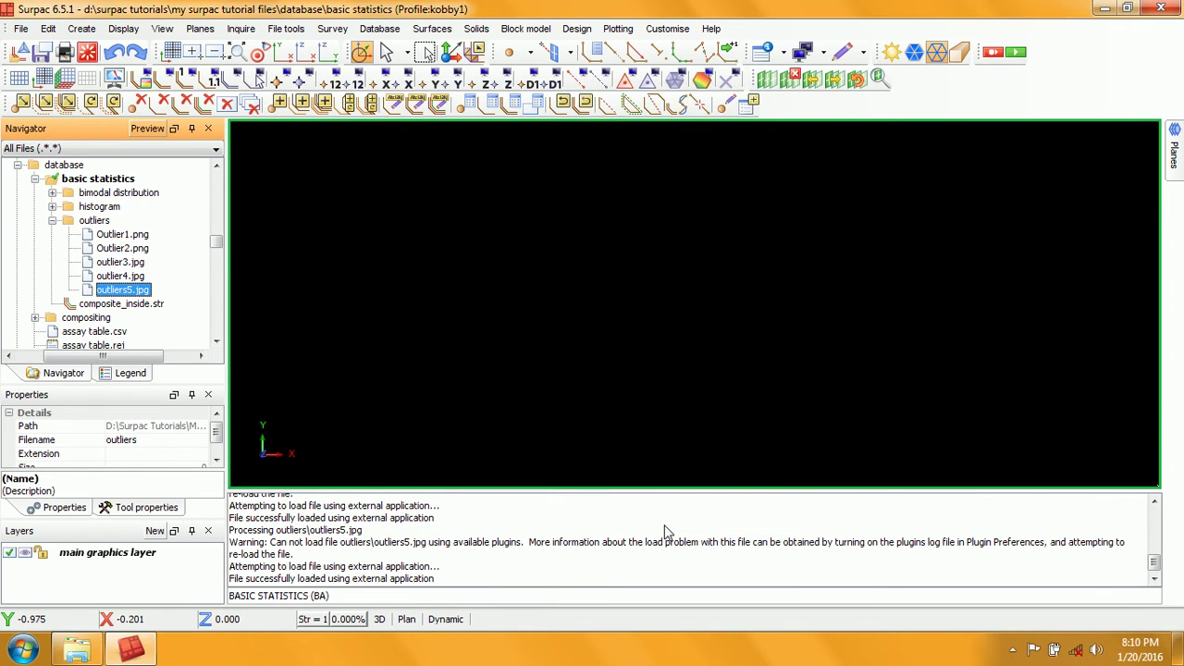
Clear the message window and collapse the outliers folder.
right_click(665, 525)
left_click(720, 538)
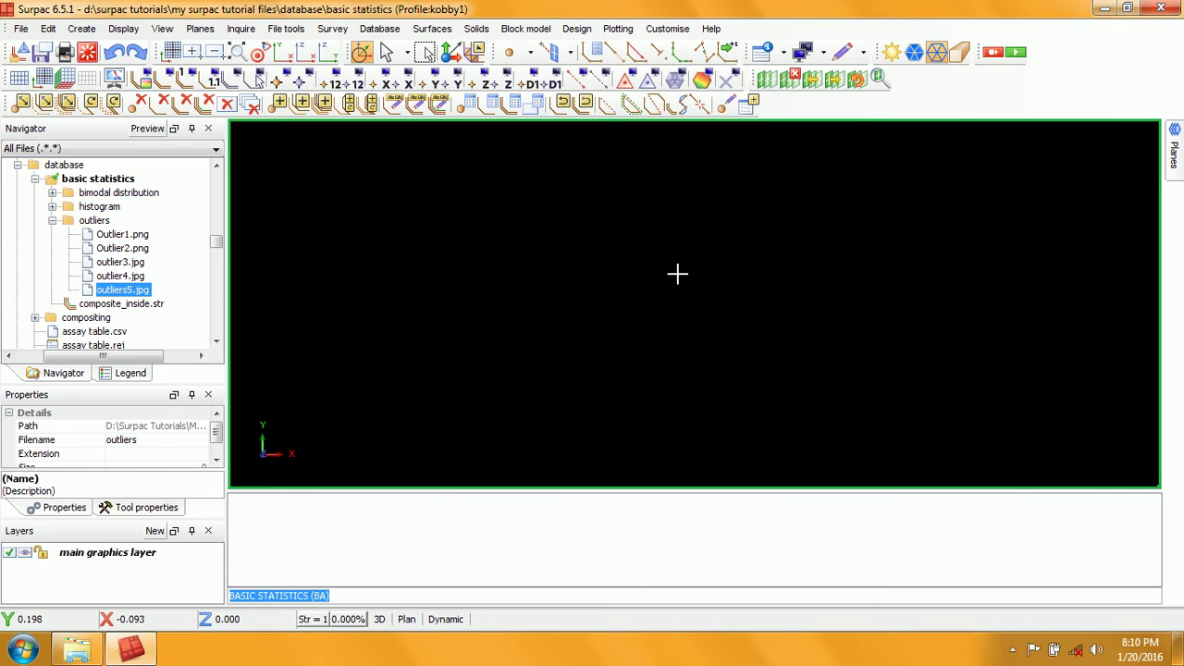
left_click(113, 193)
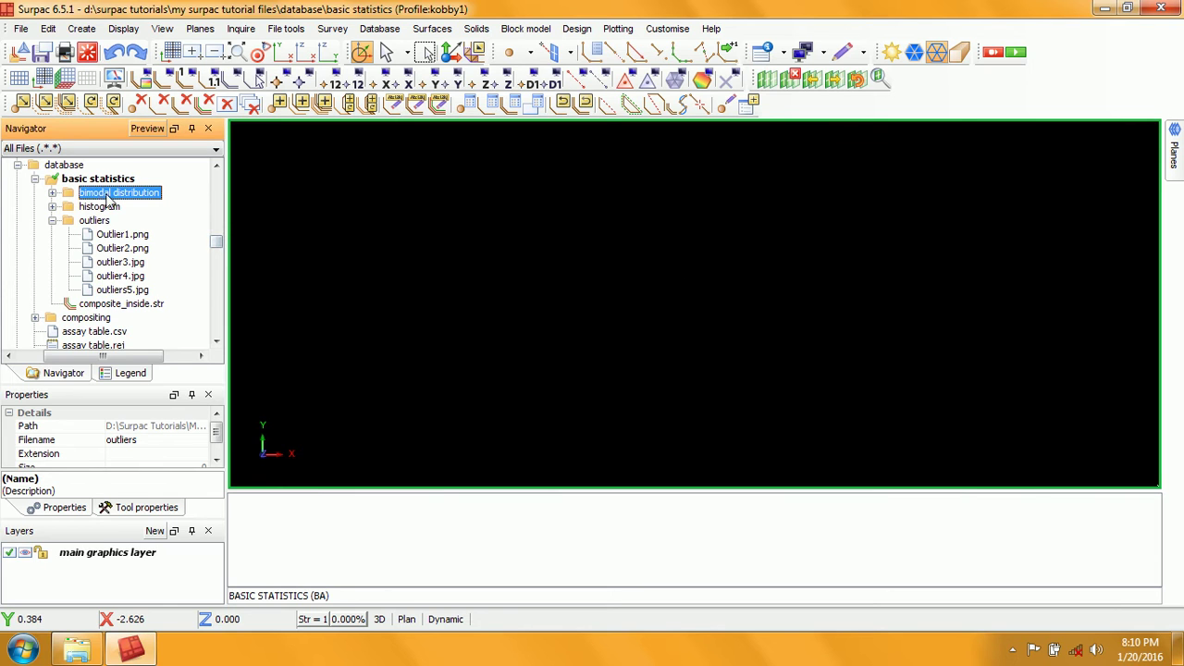
left_click(53, 221)
left_click(100, 207)
left_click(98, 221)
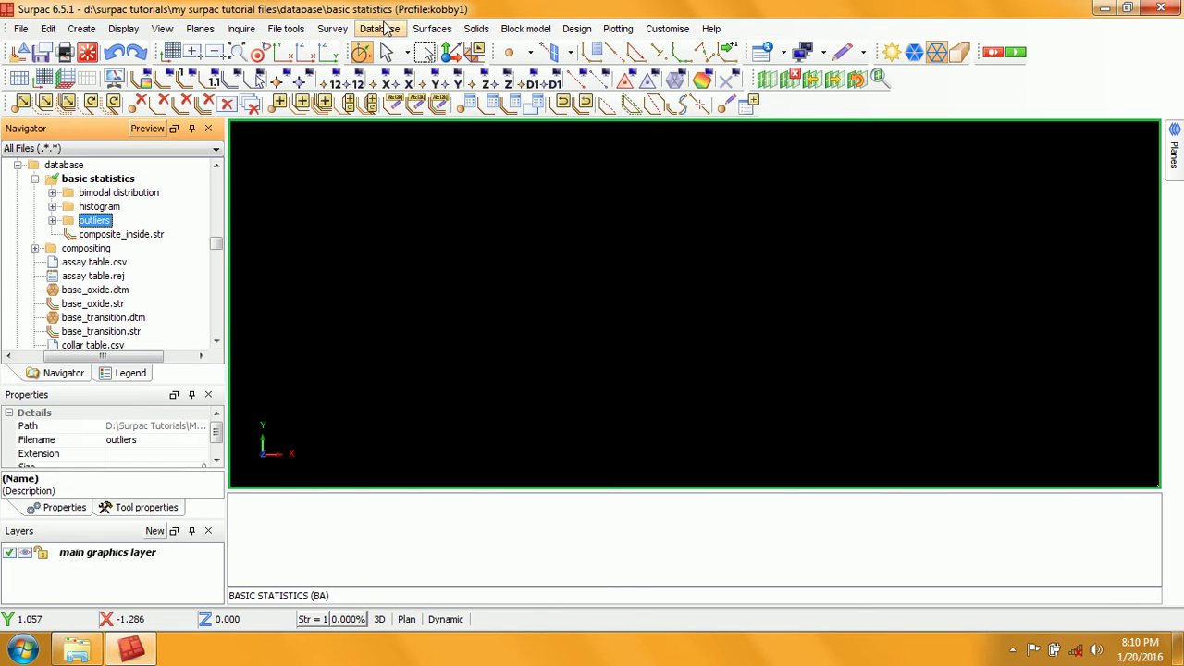
left_click(385, 29)
mouse_move(407, 85)
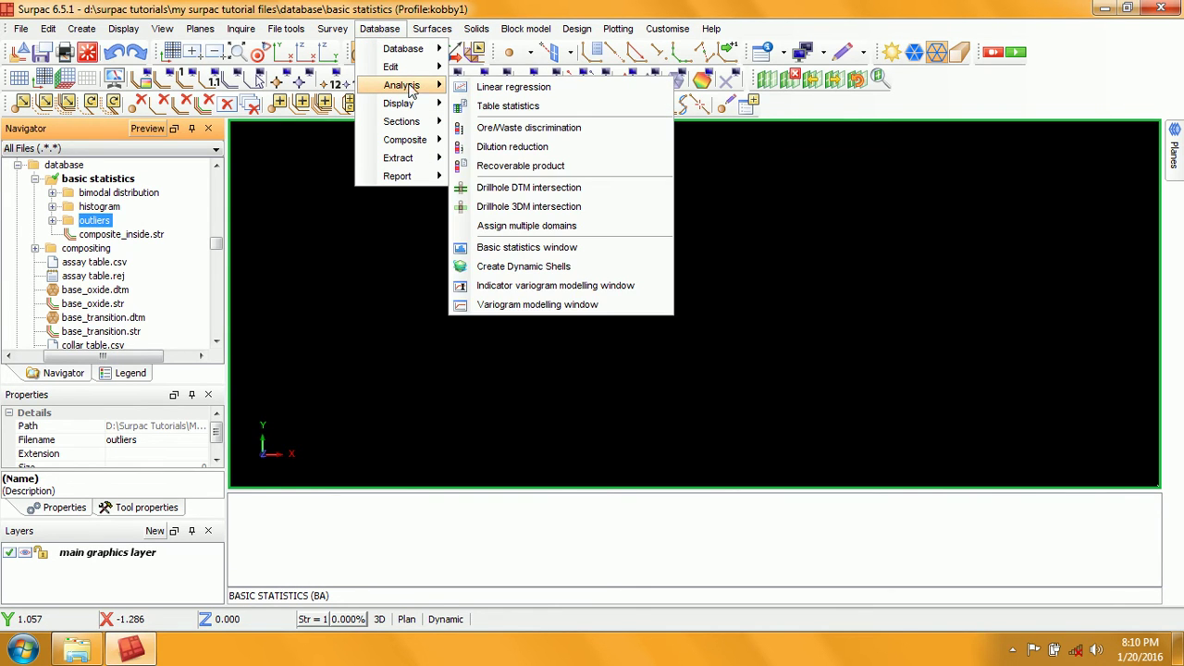
left_click(579, 248)
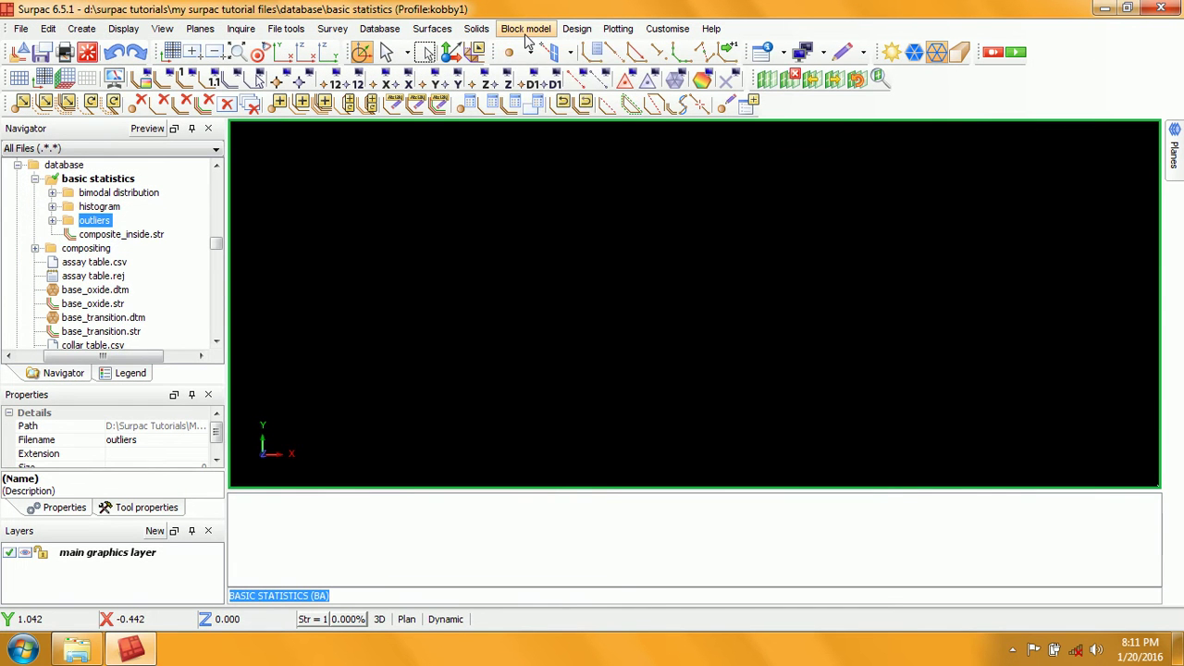
left_click(526, 28)
mouse_move(552, 157)
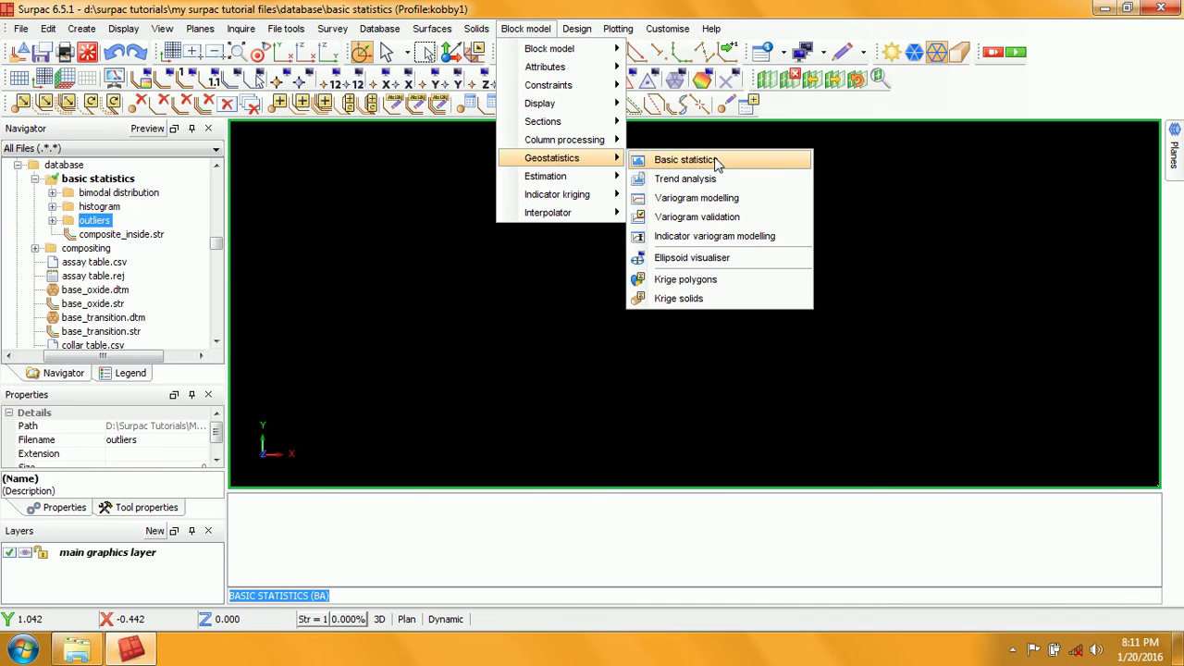
left_click(716, 161)
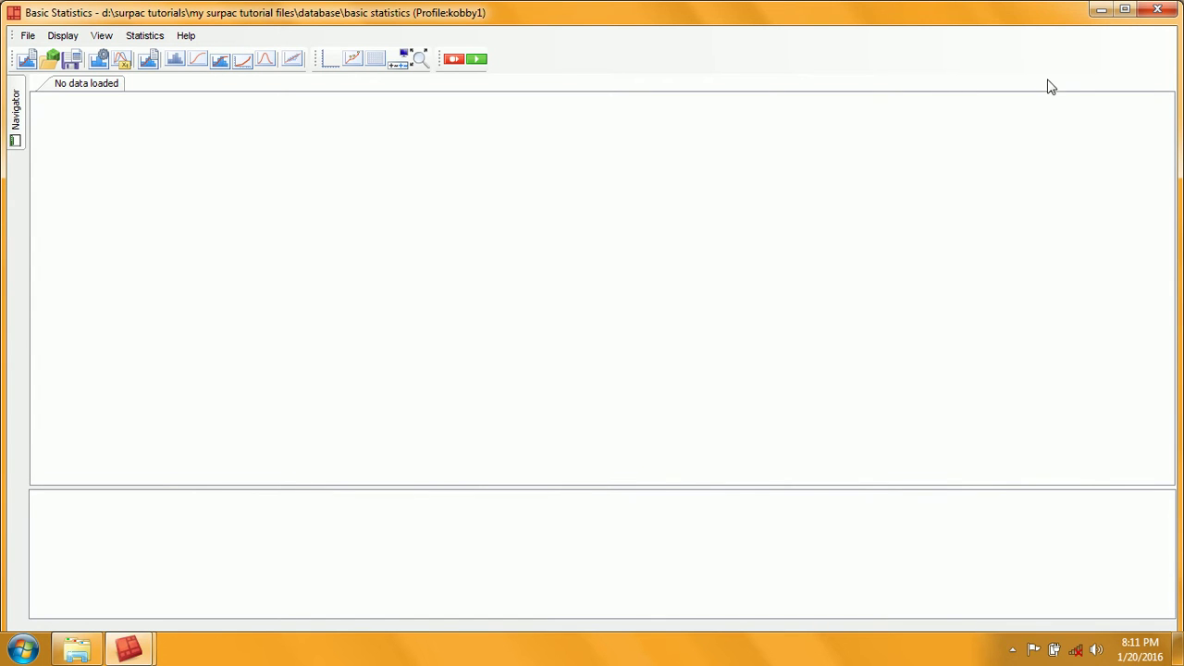
left_click(1156, 10)
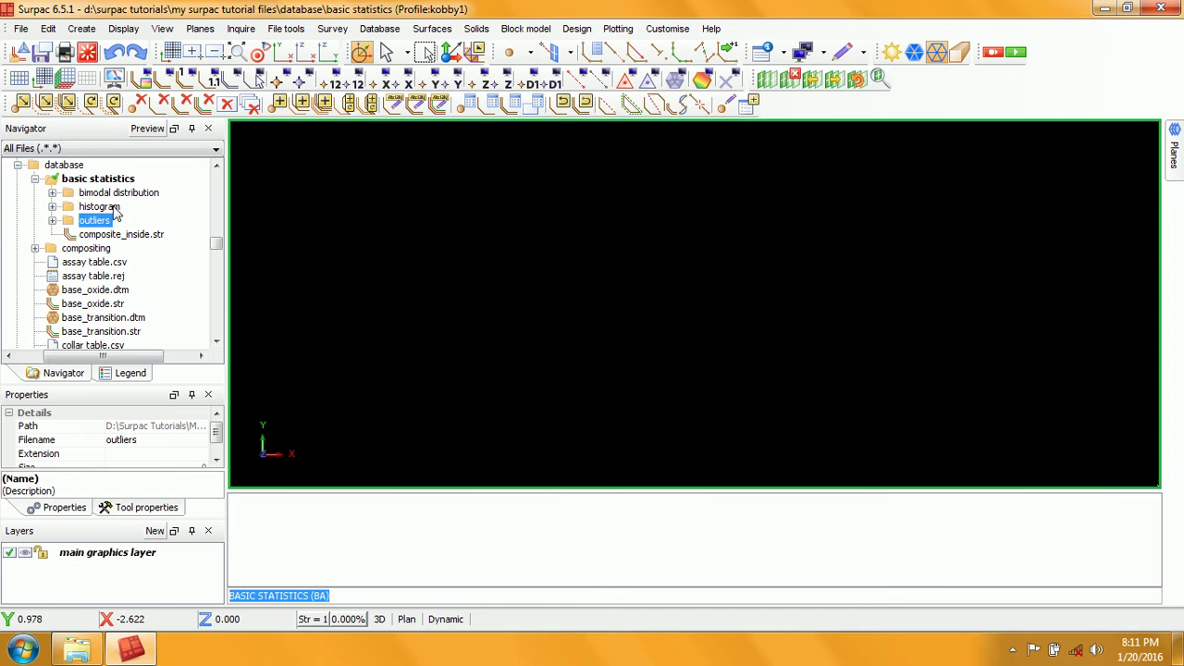
Open the Basic Statistics window from the database analysis functions and start loading data from string files.
left_click(121, 236)
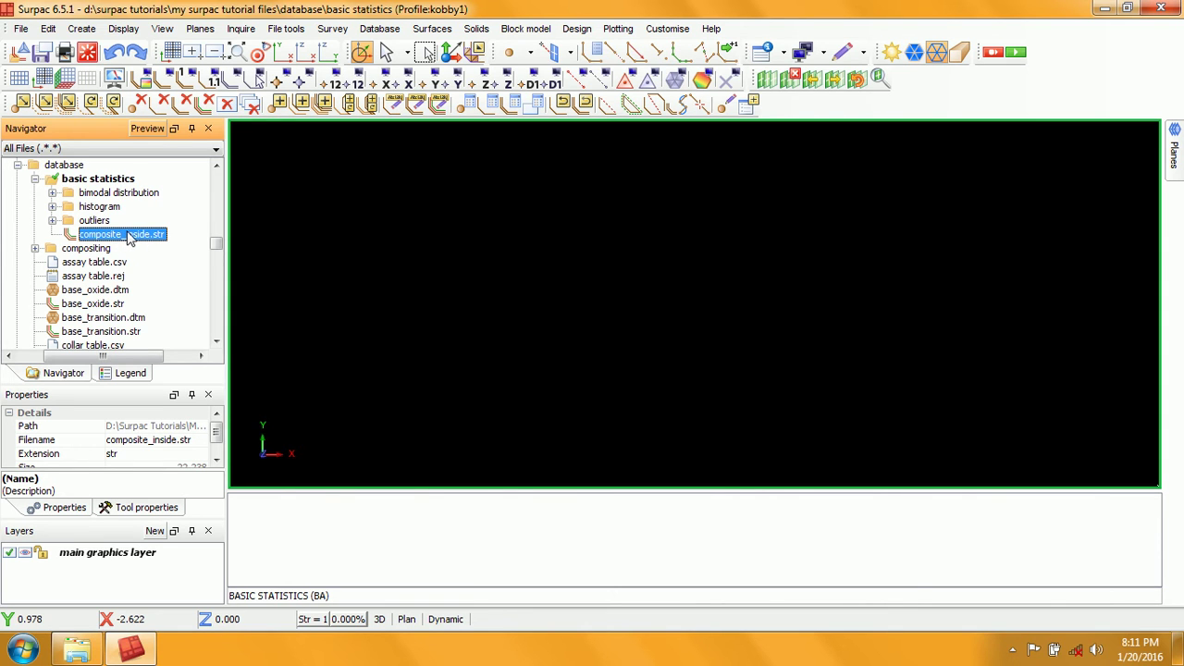
left_click(392, 30)
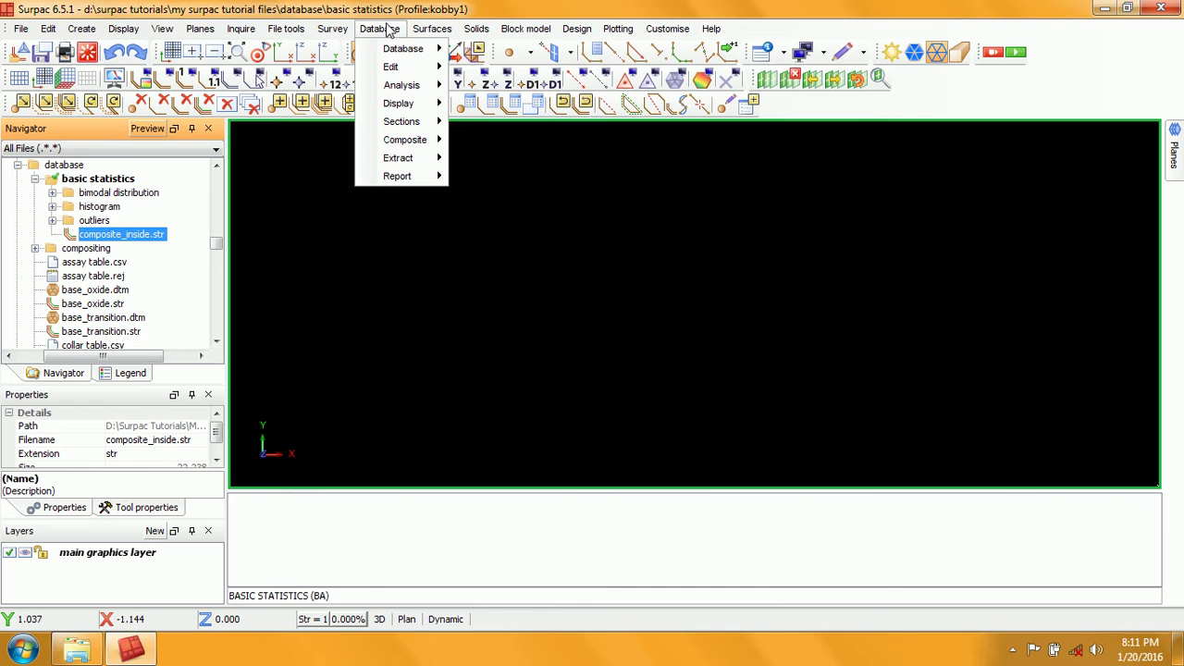
mouse_move(401, 85)
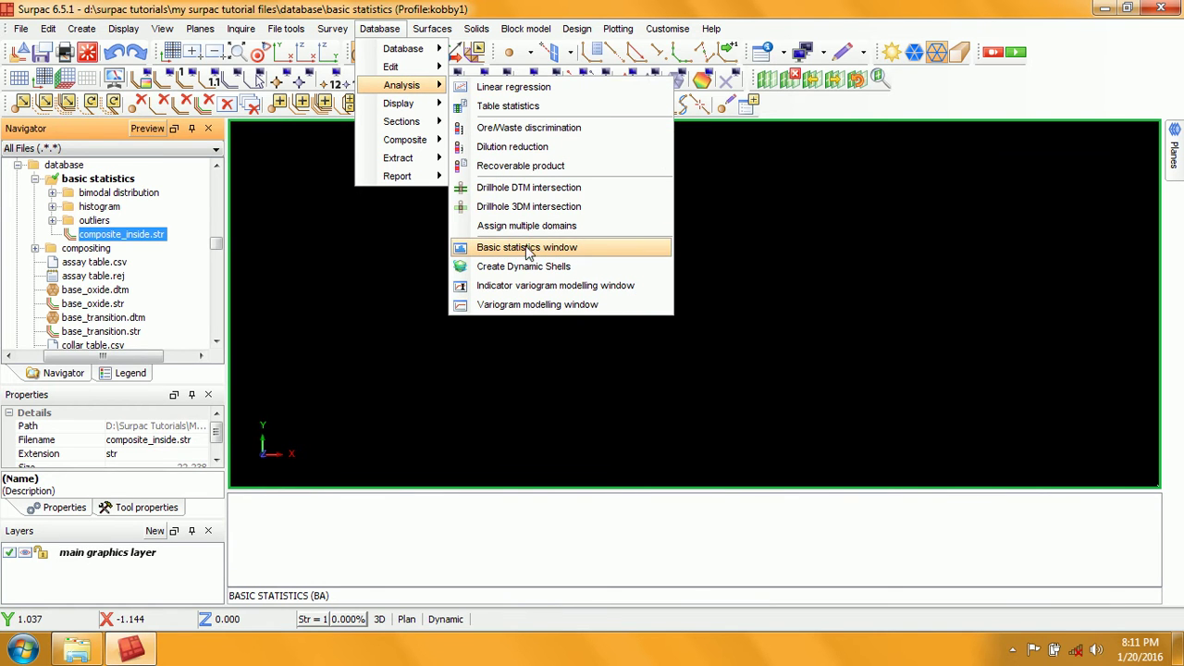
left_click(555, 250)
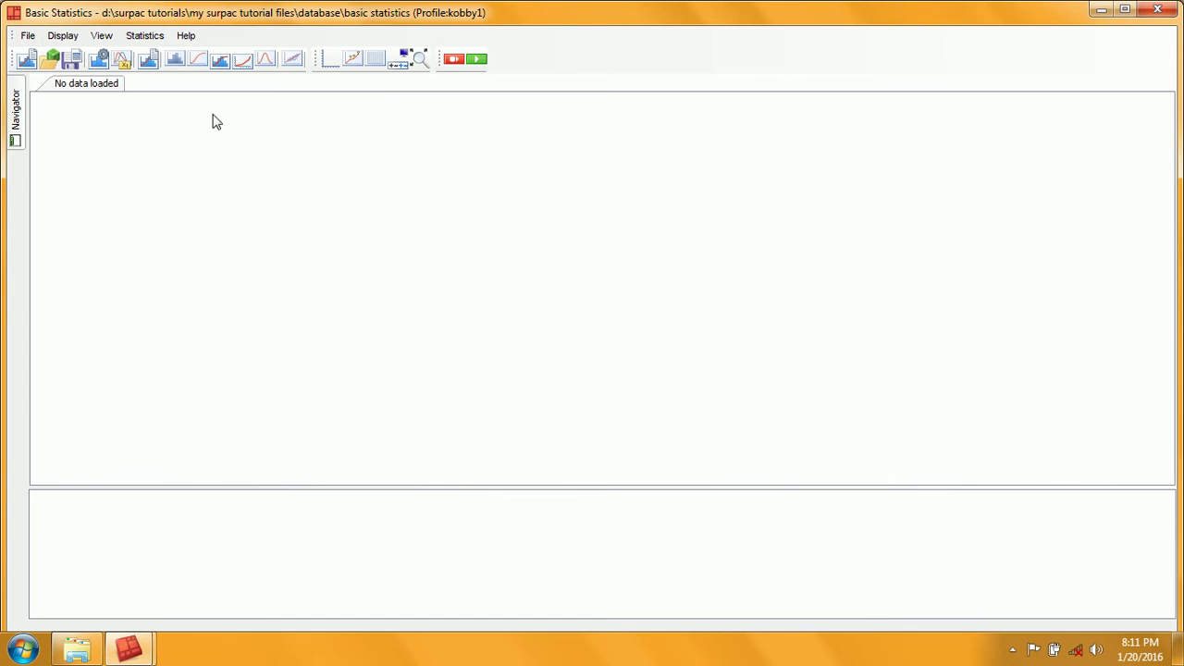
left_click(26, 37)
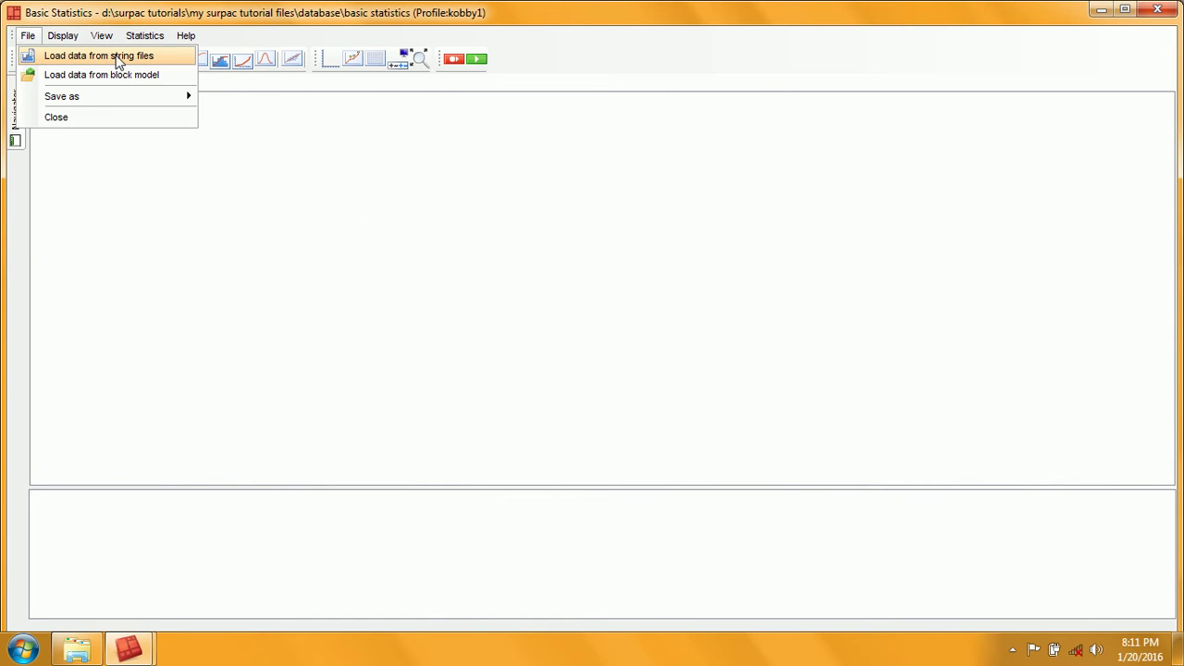
left_click(222, 231)
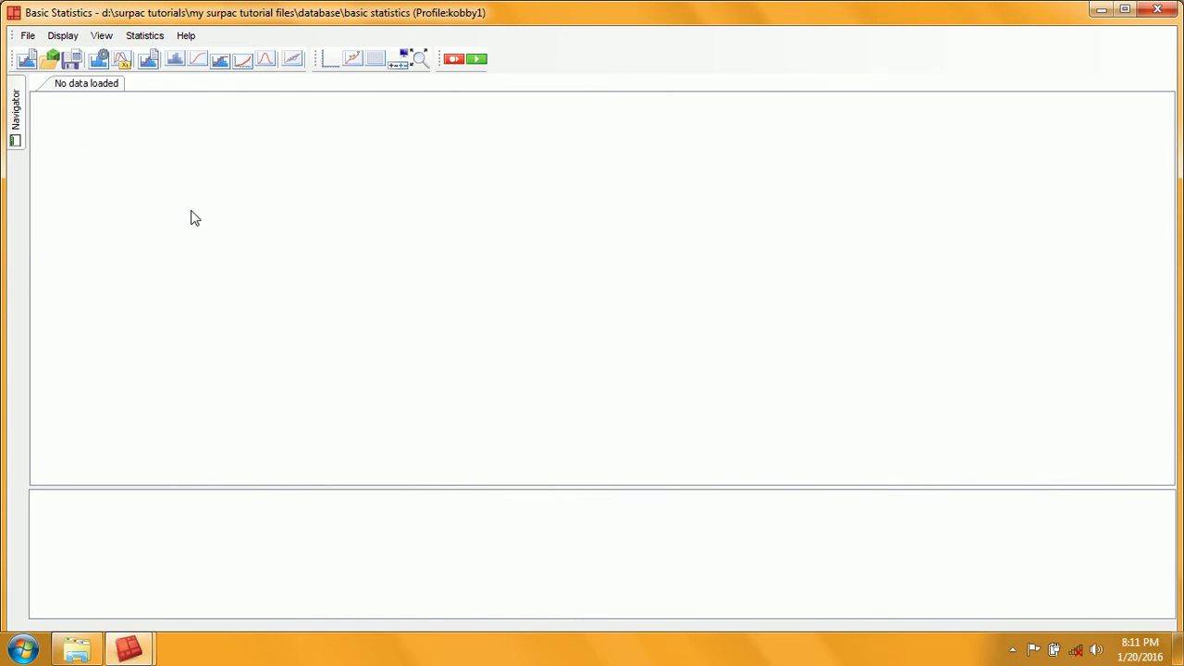
left_click(26, 59)
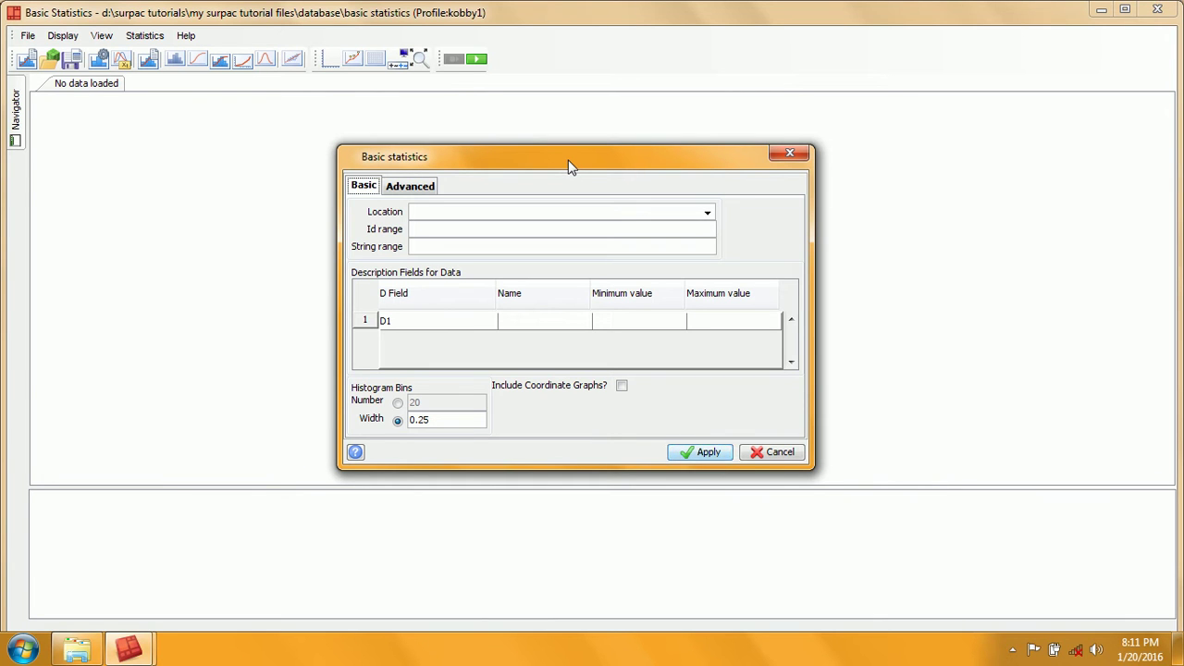
Examine the basic and advanced load settings, including the minimum and maximum geographical constraints and the treatment of negatives.
left_click(404, 188)
left_click(363, 186)
left_click(410, 186)
left_click(363, 186)
left_click(414, 187)
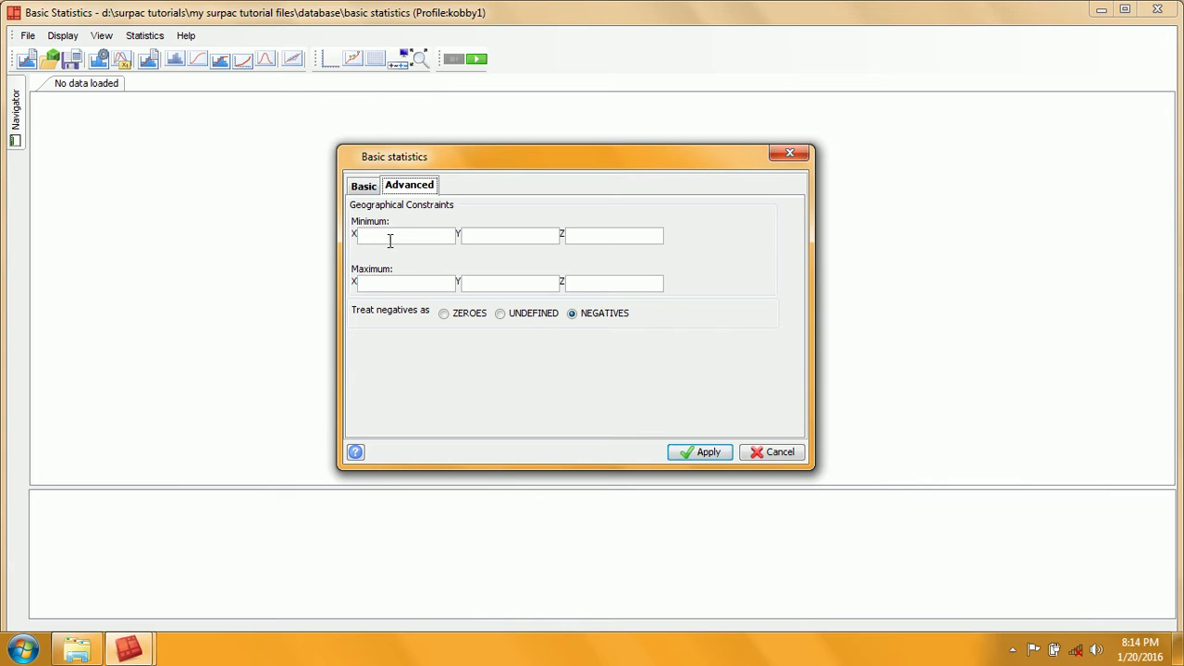
left_click(438, 235)
left_click(508, 237)
left_click(611, 235)
left_click(374, 277)
left_click(509, 286)
left_click(608, 286)
left_click(380, 237)
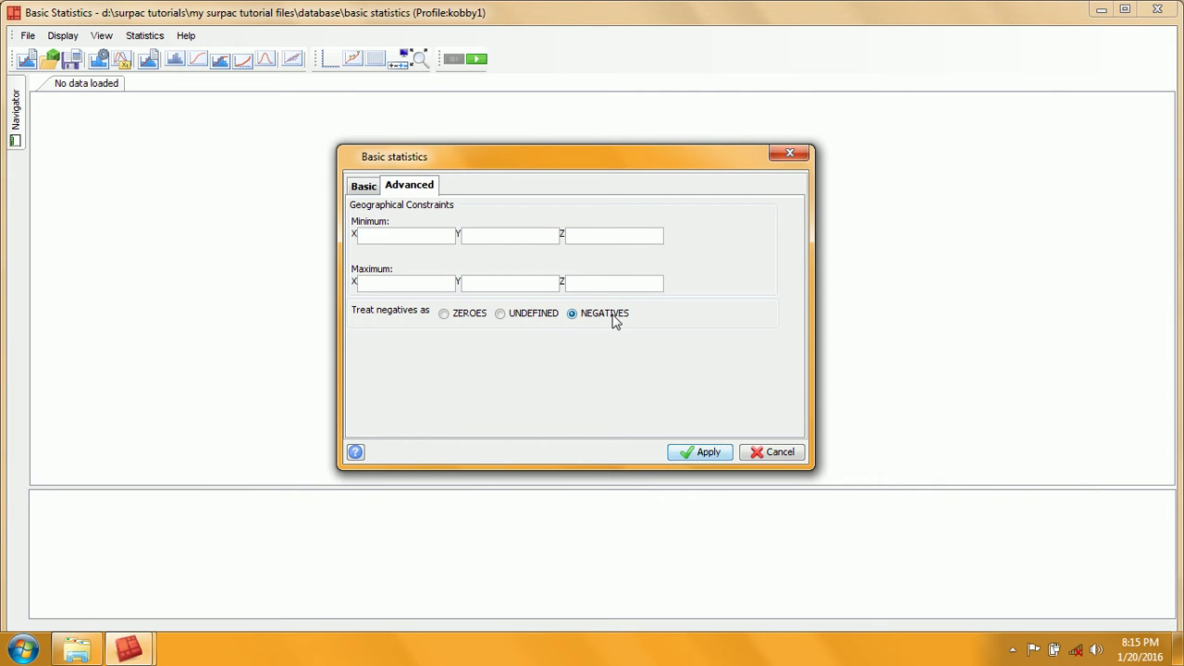
left_click(366, 188)
left_click(391, 190)
left_click(370, 189)
left_click(416, 187)
left_click(364, 186)
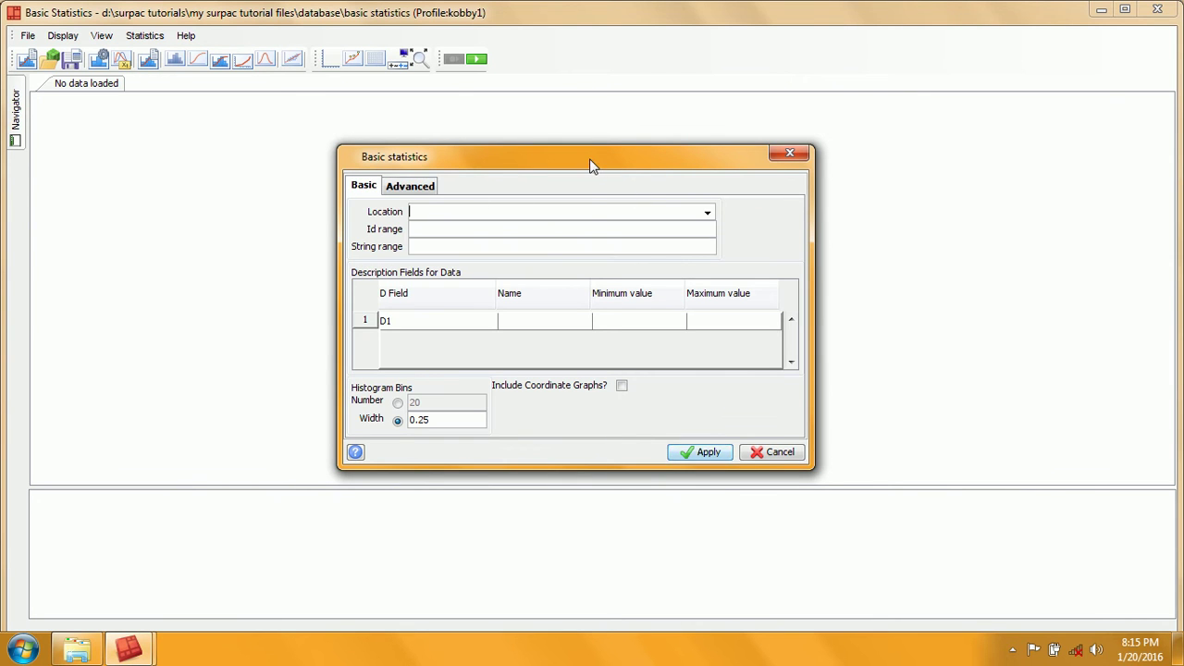
Choose composite_inside.str from the basic statistics folder as the data location.
left_click(708, 213)
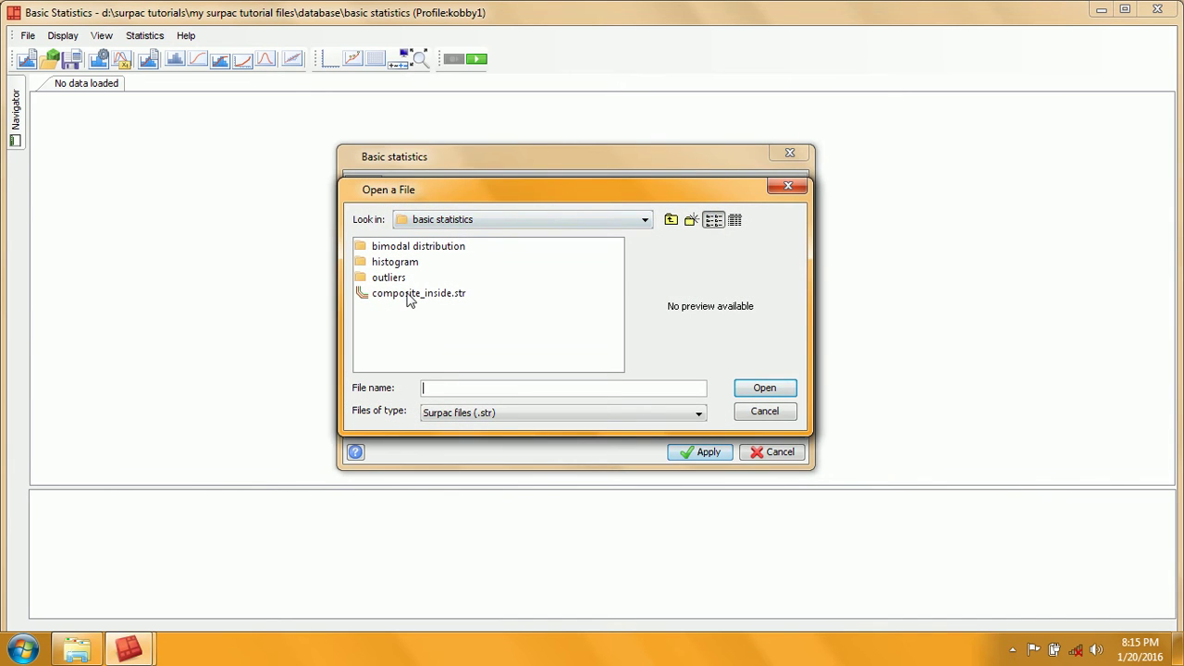
left_click(411, 299)
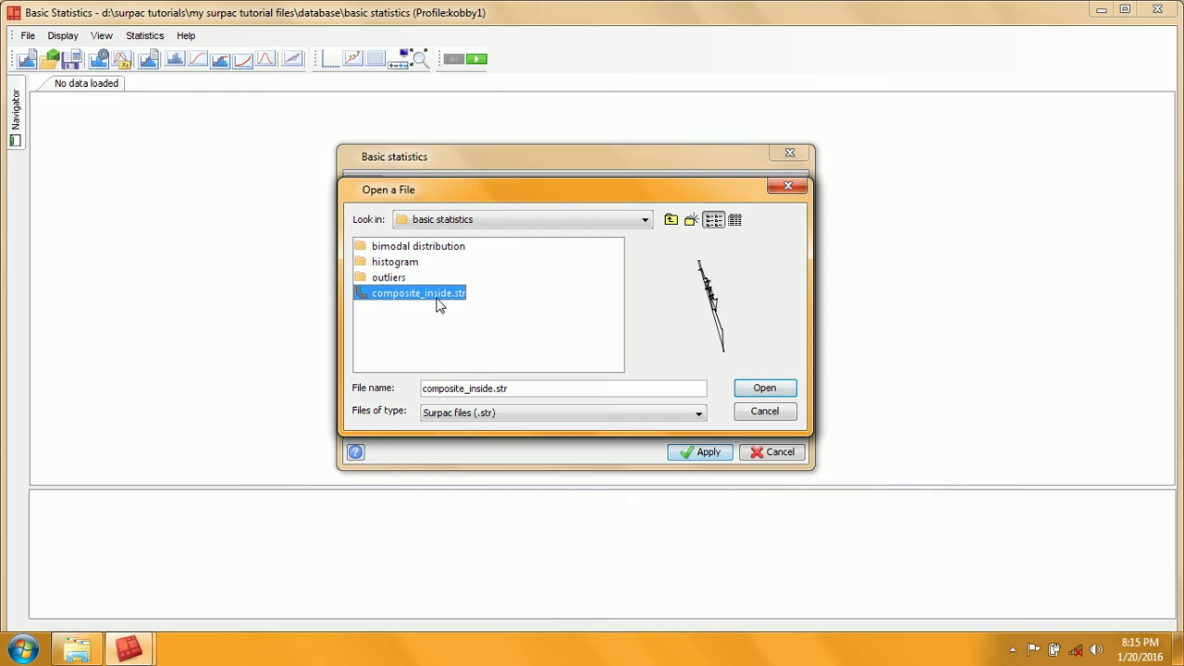
left_click(775, 389)
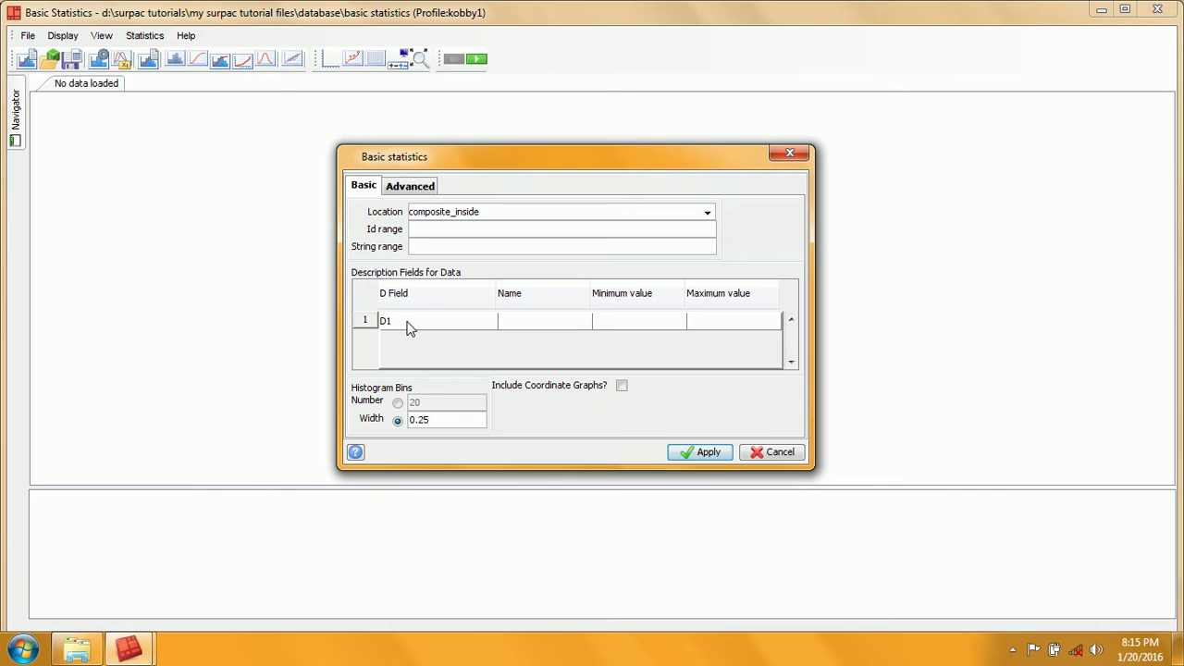
Name description field D1 Gold and load the data with a histogram bin width of 0.25, treating negatives as negatives.
double_click(534, 321)
double_click(436, 421)
left_click(435, 421)
left_click(415, 189)
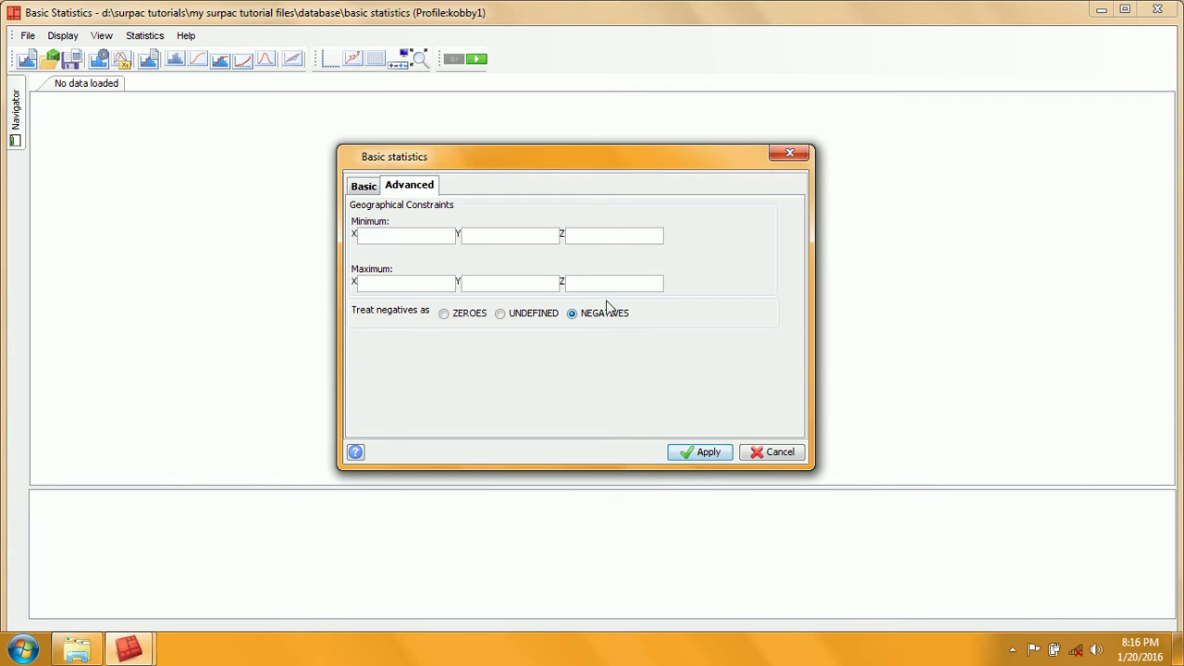
left_click(363, 186)
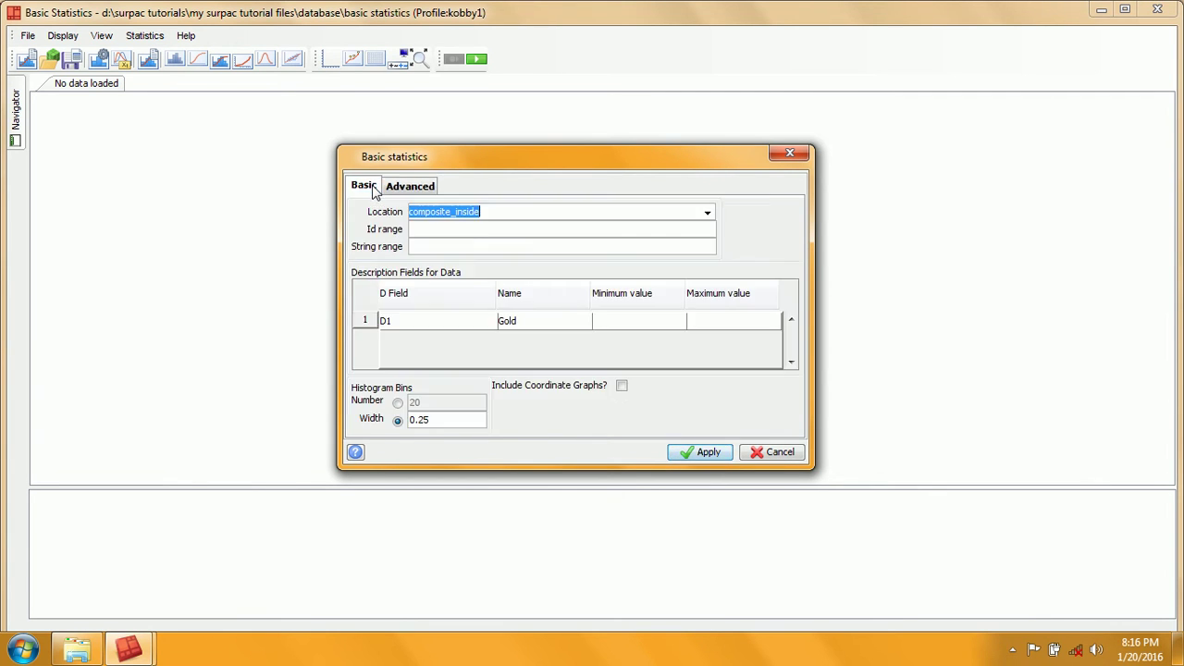
left_click(701, 453)
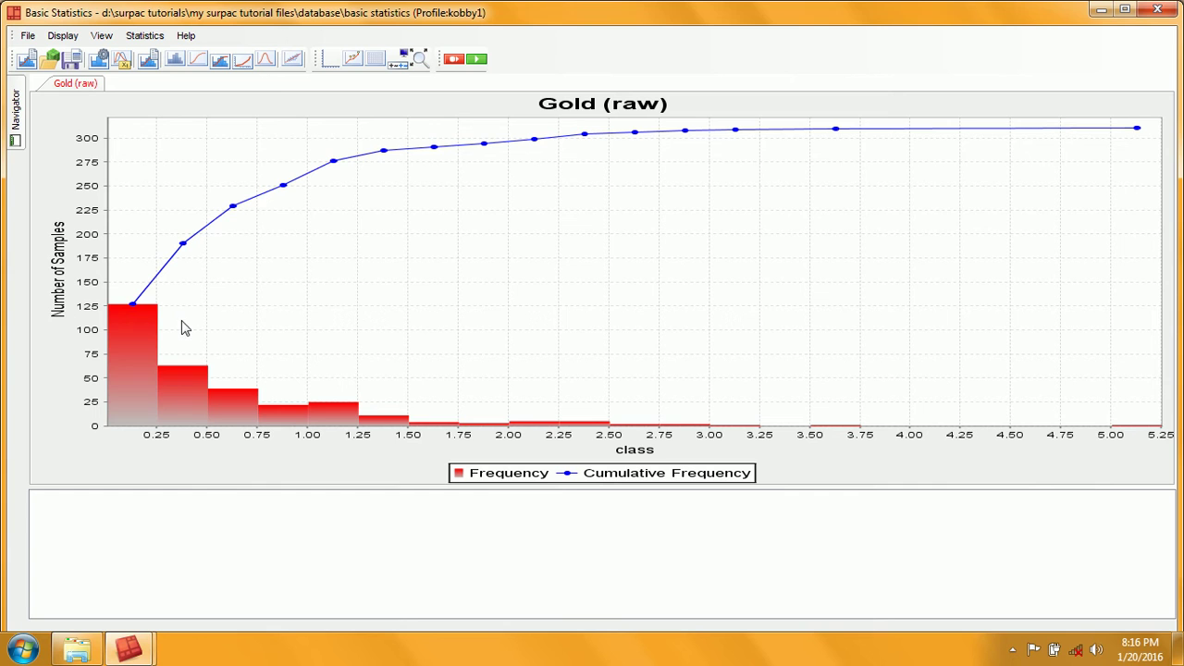
Reload the Gold data with the histogram bins defined by number instead of width, using 10 bins.
left_click(26, 61)
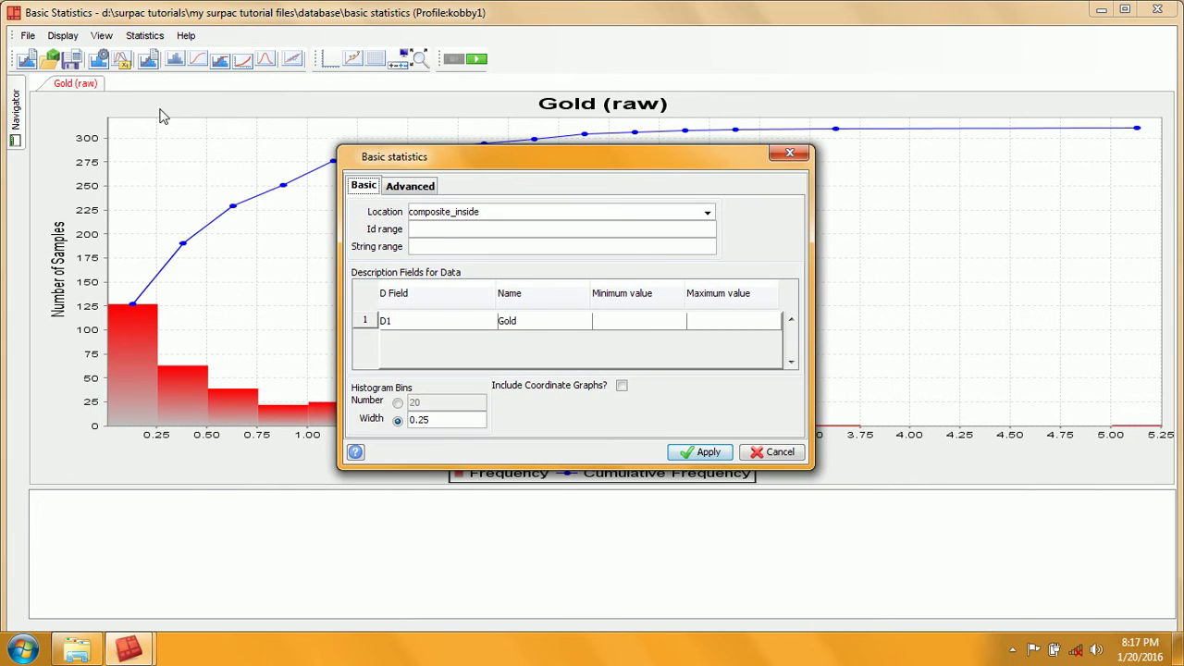
double_click(437, 419)
left_click(398, 403)
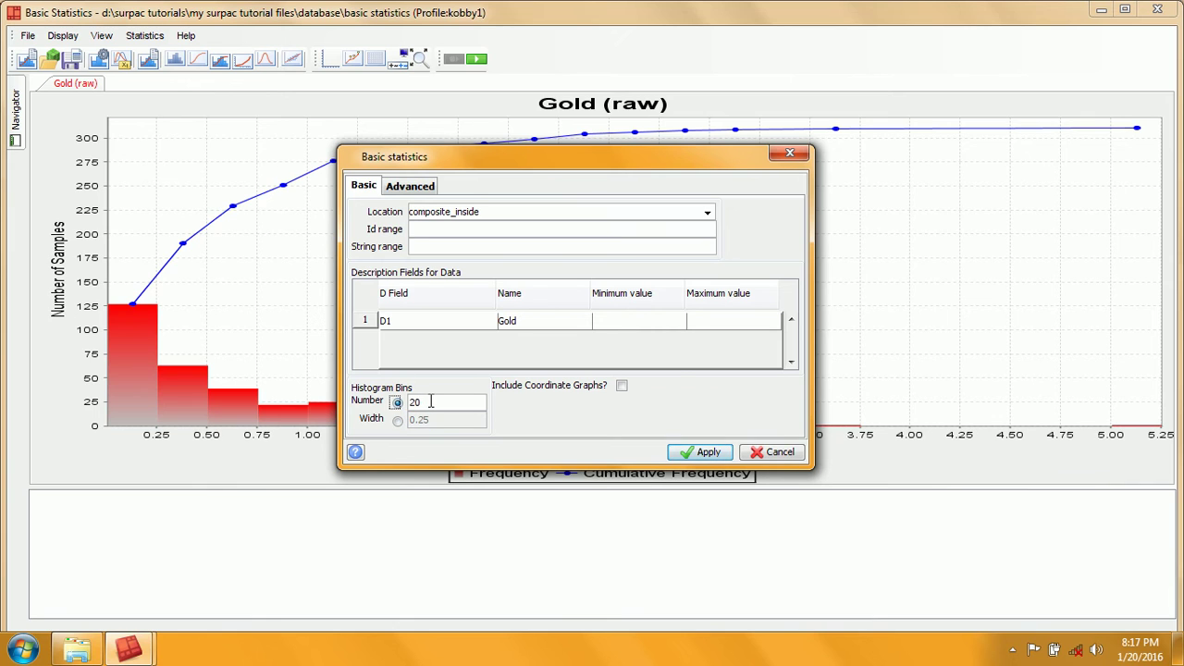
double_click(430, 402)
left_click(712, 452)
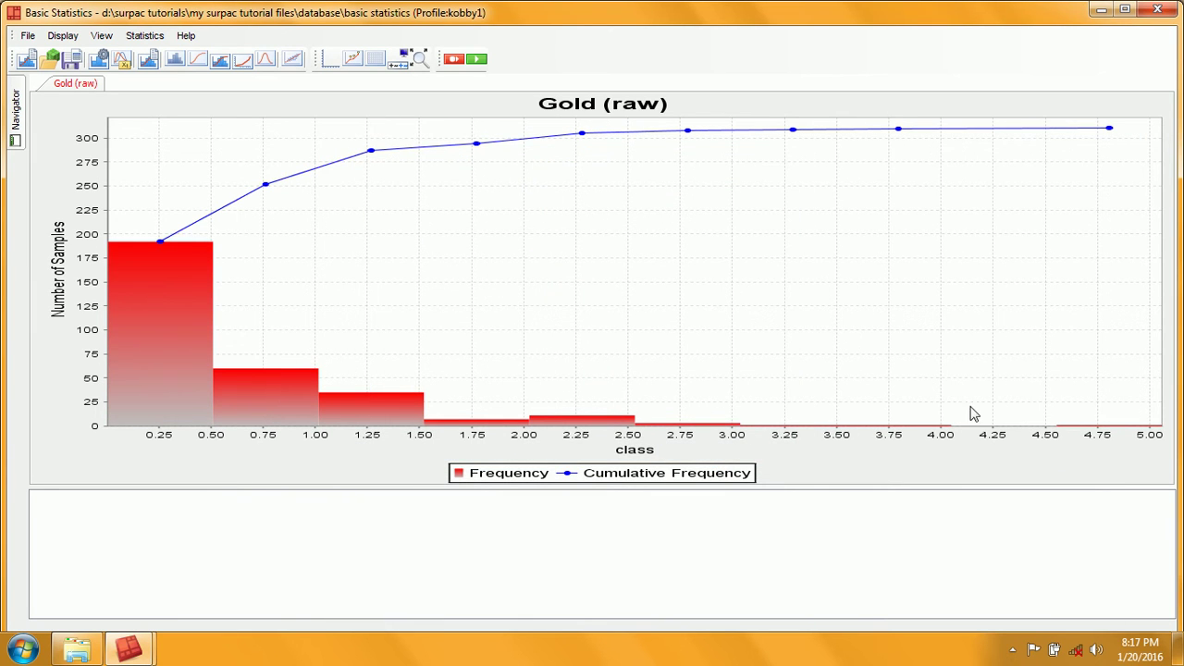
Set the number of histogram bins to 20 and reload the Gold data.
left_click(26, 63)
double_click(431, 401)
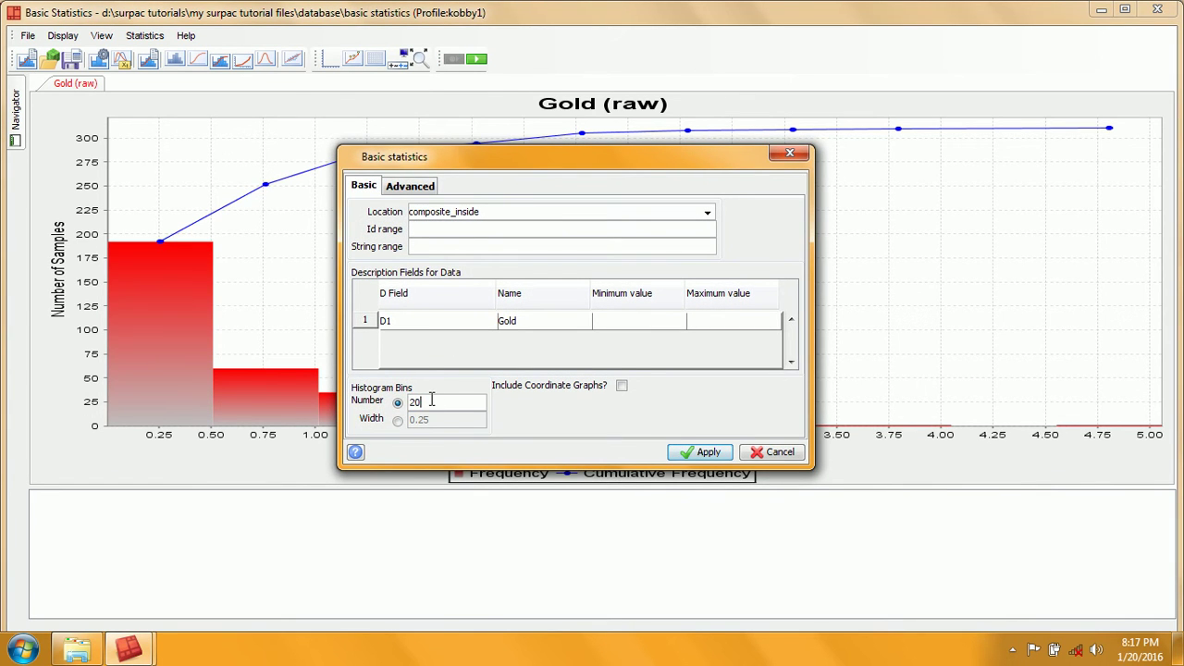
type("20")
left_click(701, 451)
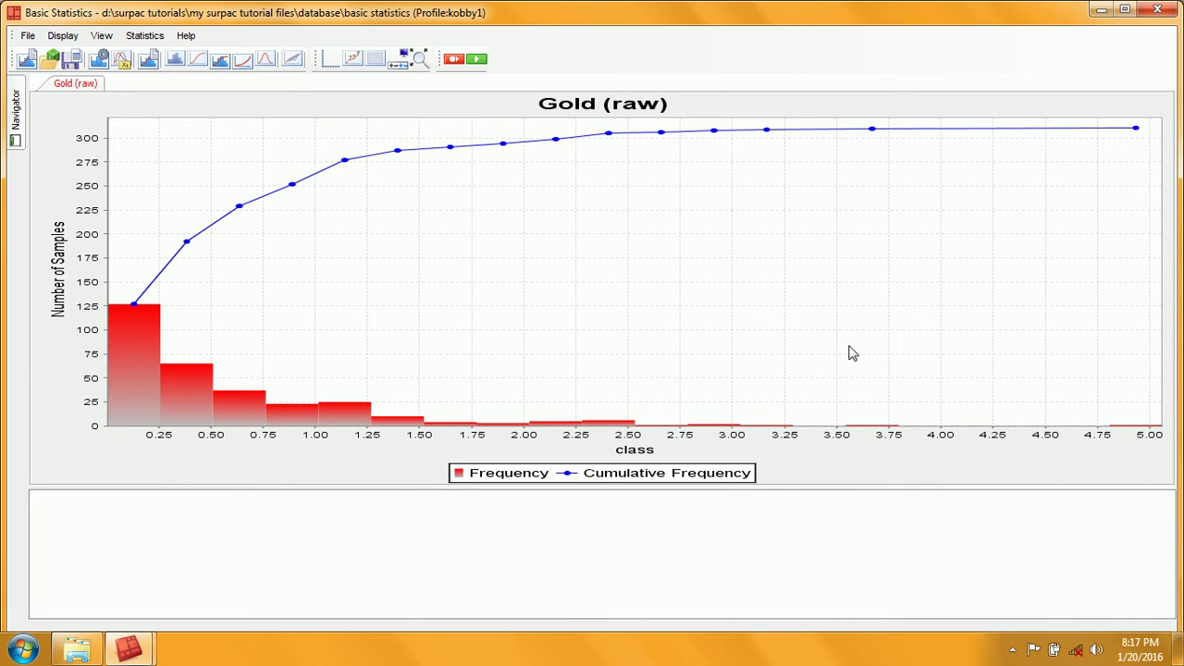
Display the Gold data as a histogram alone and as a cumulative frequency curve alone.
left_click(62, 37)
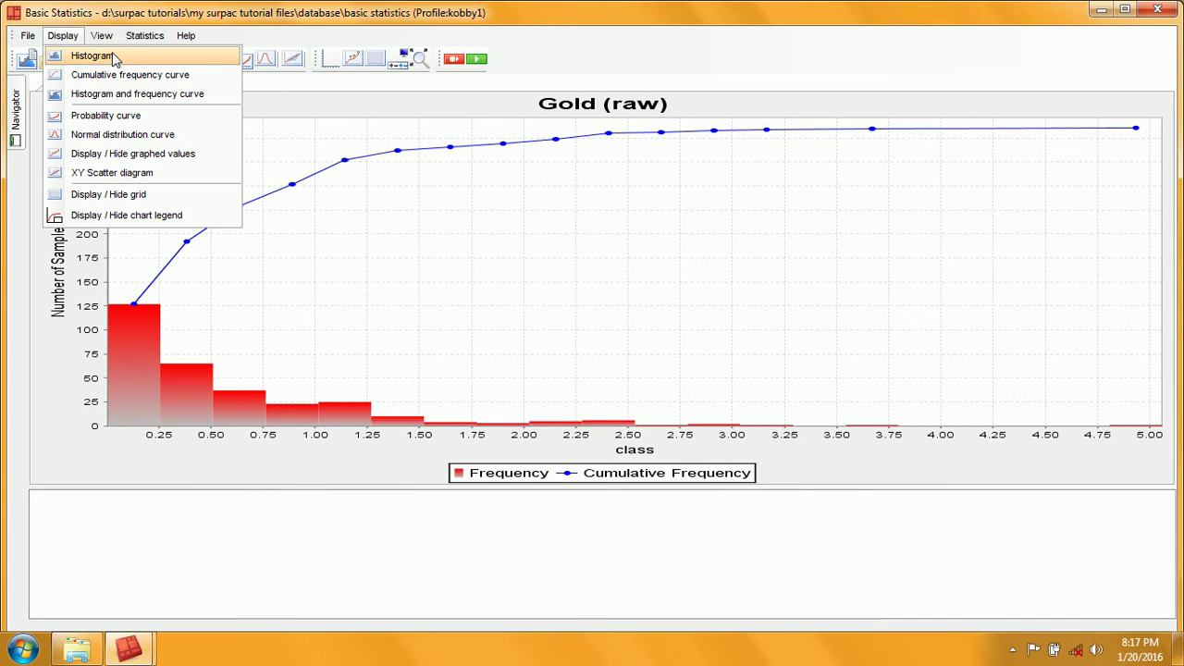
left_click(731, 66)
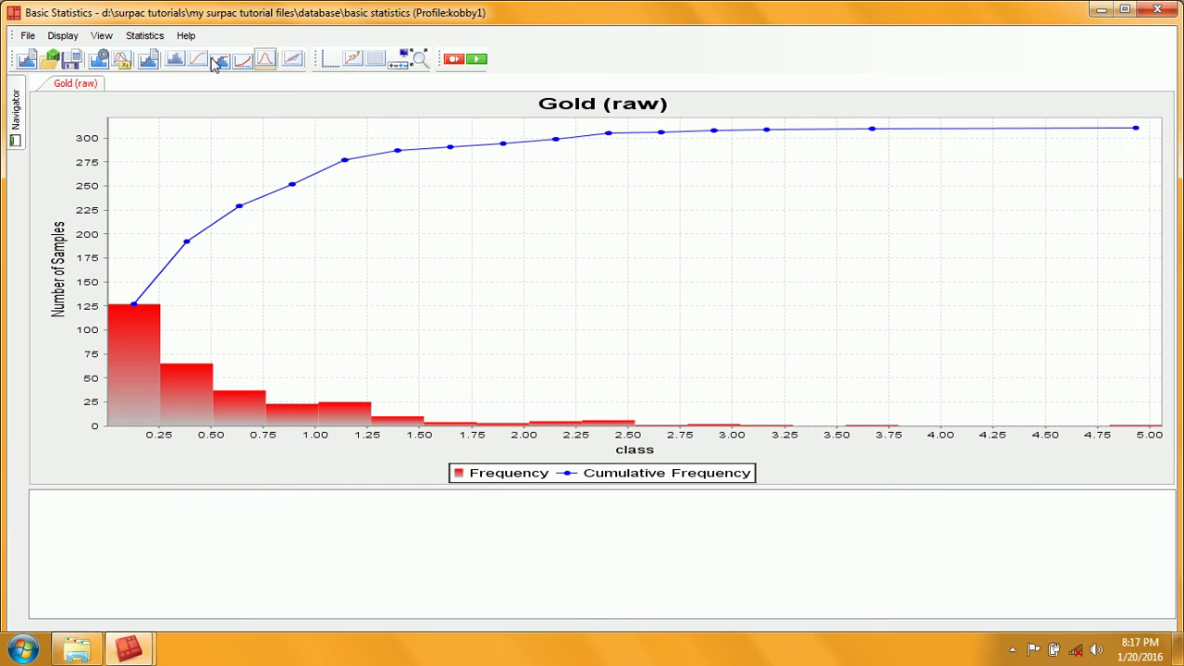
left_click(61, 37)
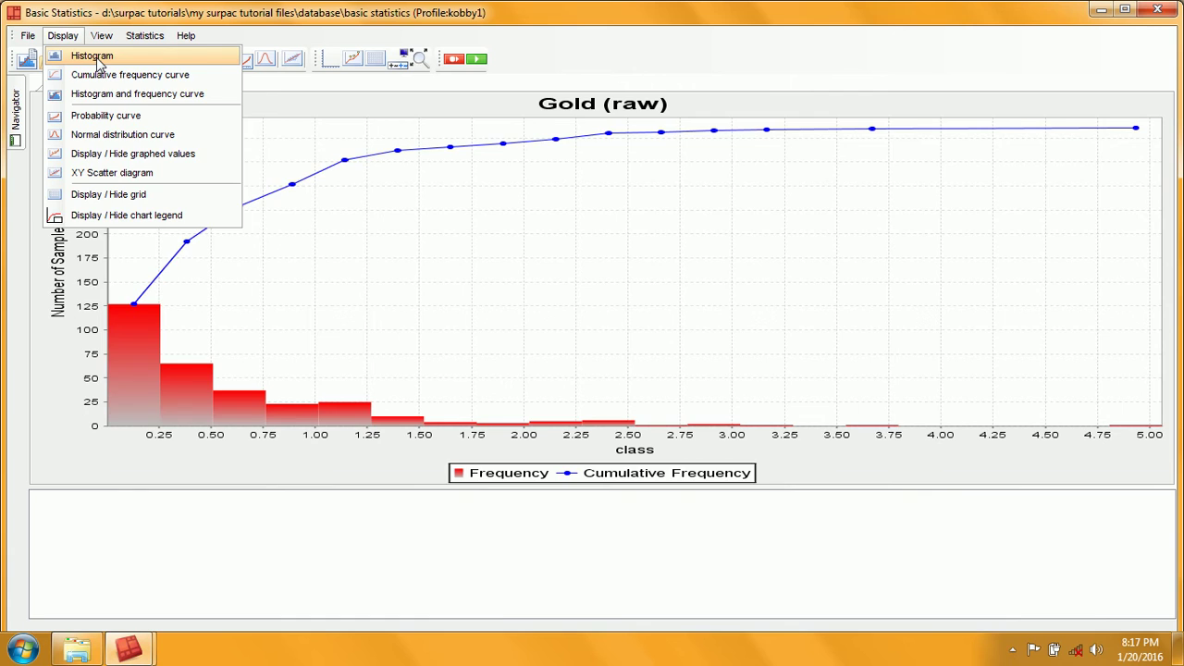
left_click(97, 57)
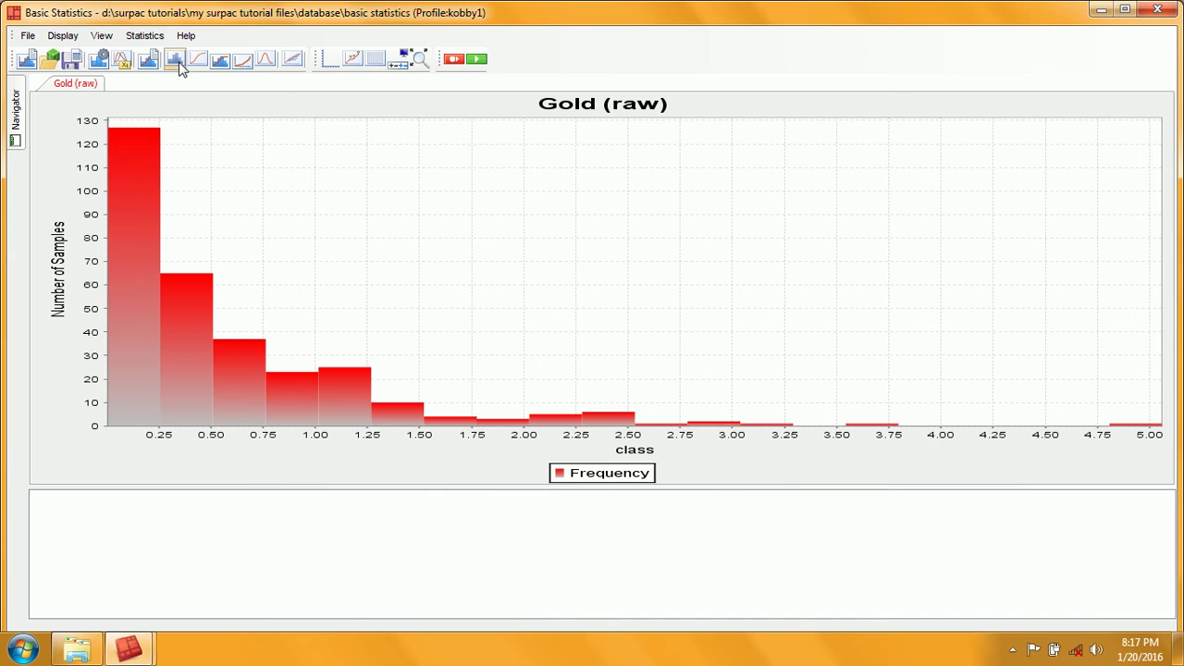
left_click(63, 35)
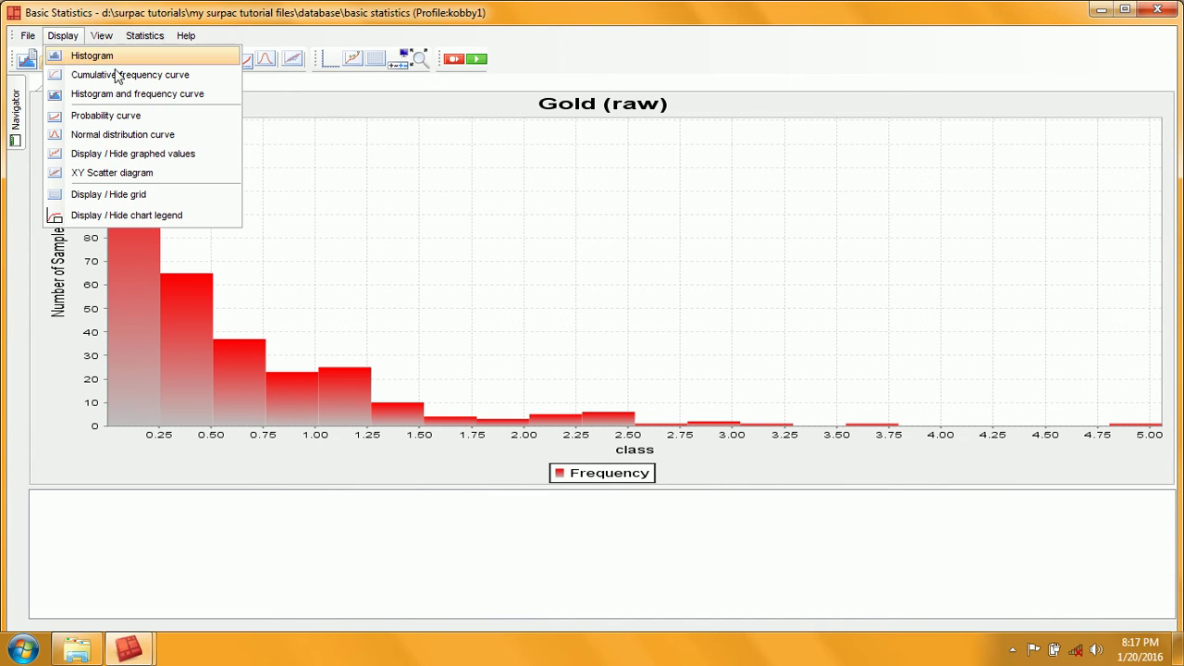
left_click(144, 81)
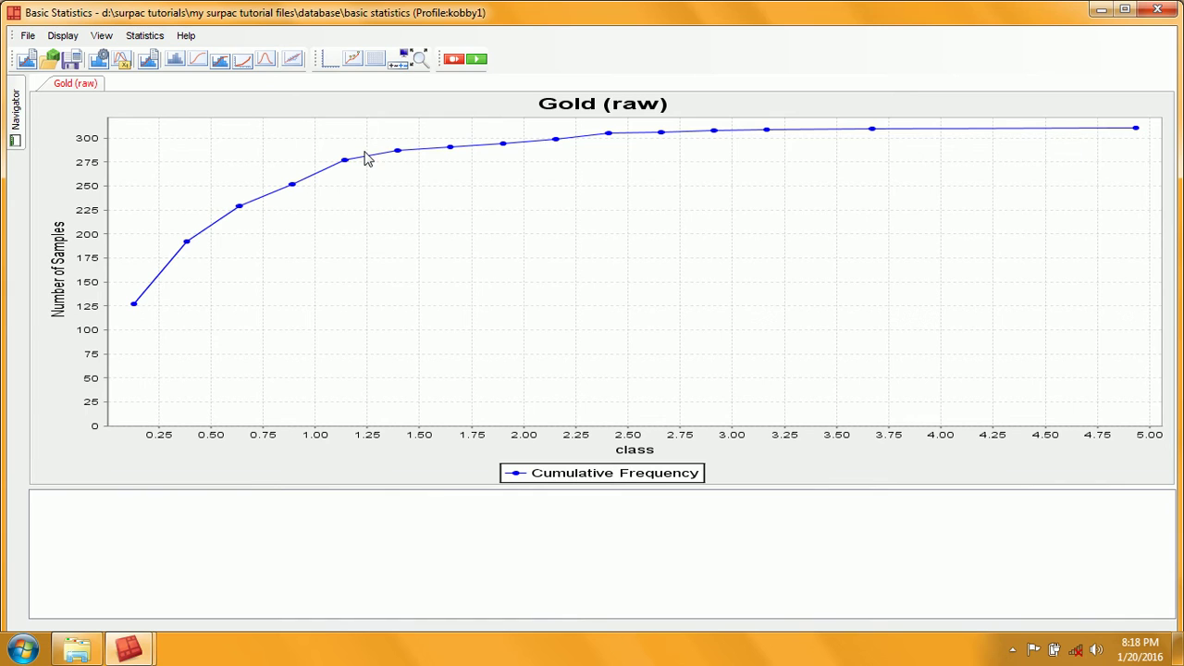
Display the Gold data as a histogram, as a cumulative frequency curve, and as both graphs combined.
left_click(177, 61)
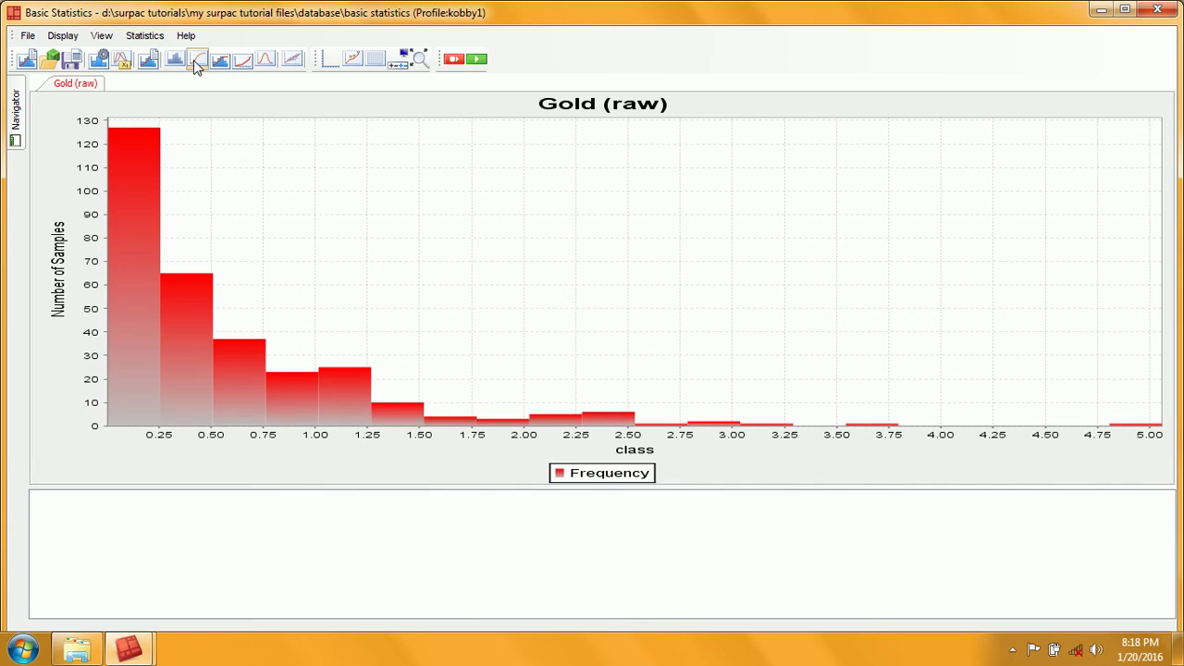
left_click(197, 61)
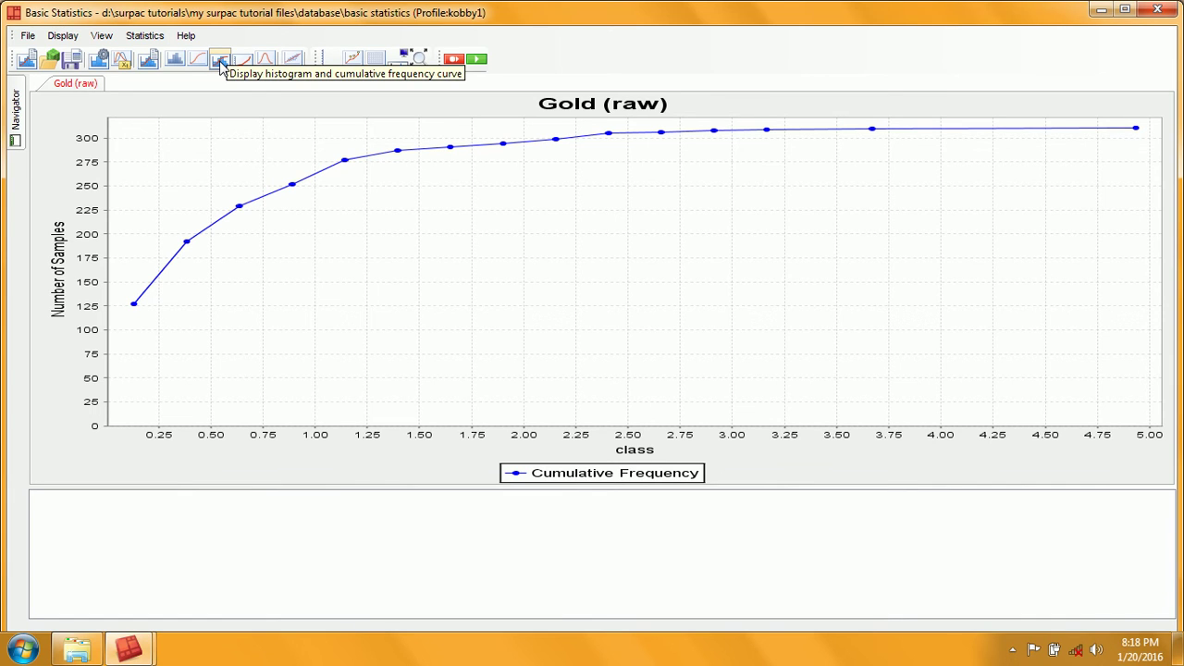
left_click(220, 61)
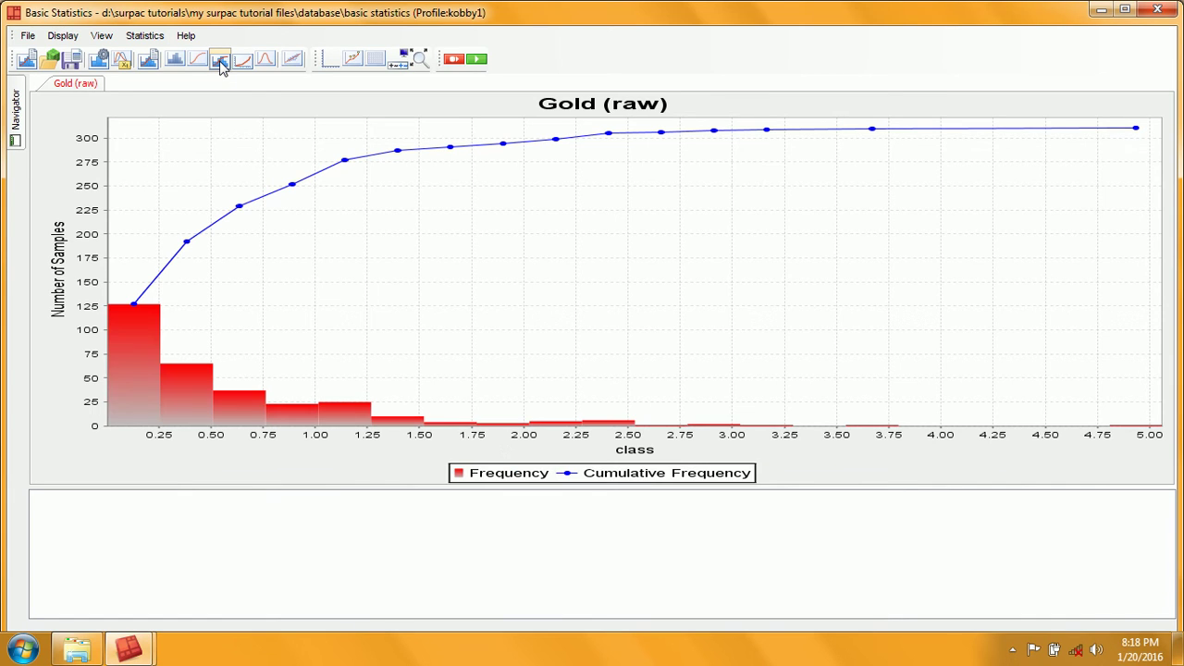
left_click(63, 35)
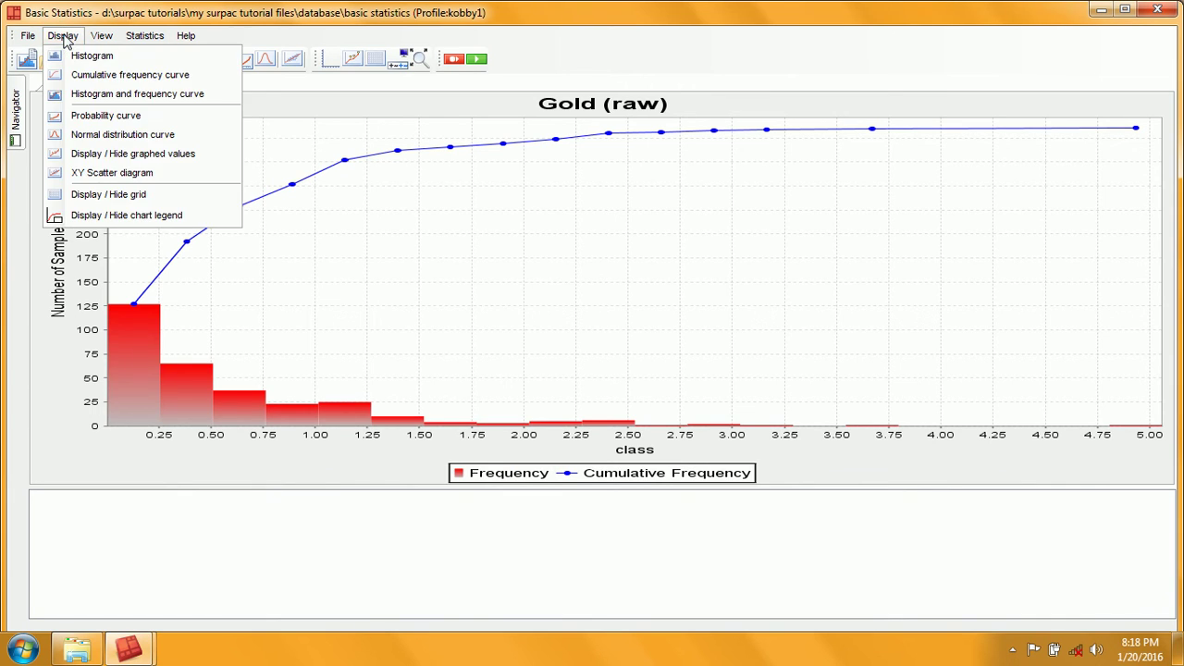
left_click(180, 94)
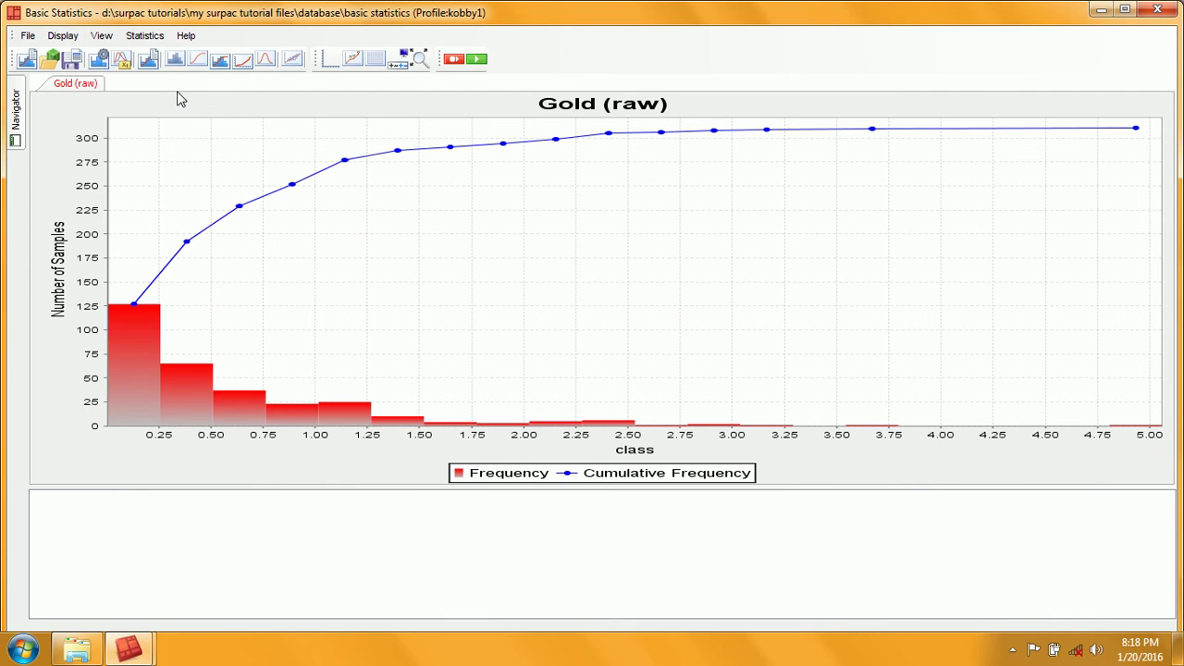
Display the probability curve of the Gold data, followed by its normal distribution curve.
left_click(64, 36)
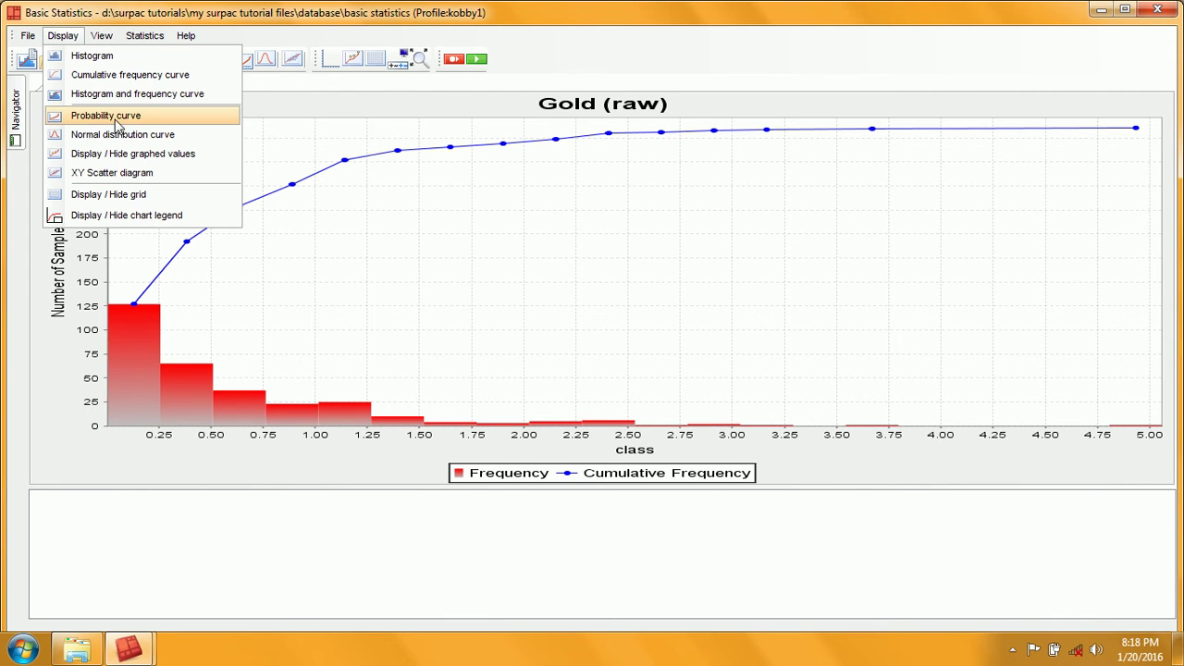
left_click(141, 115)
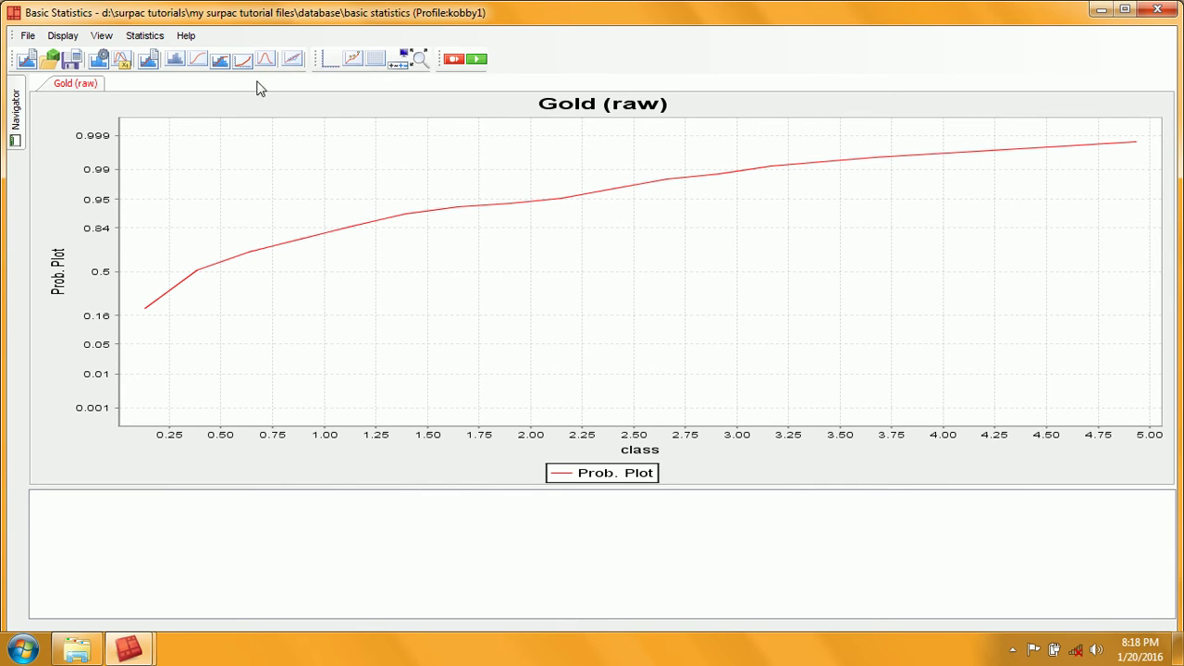
left_click(63, 37)
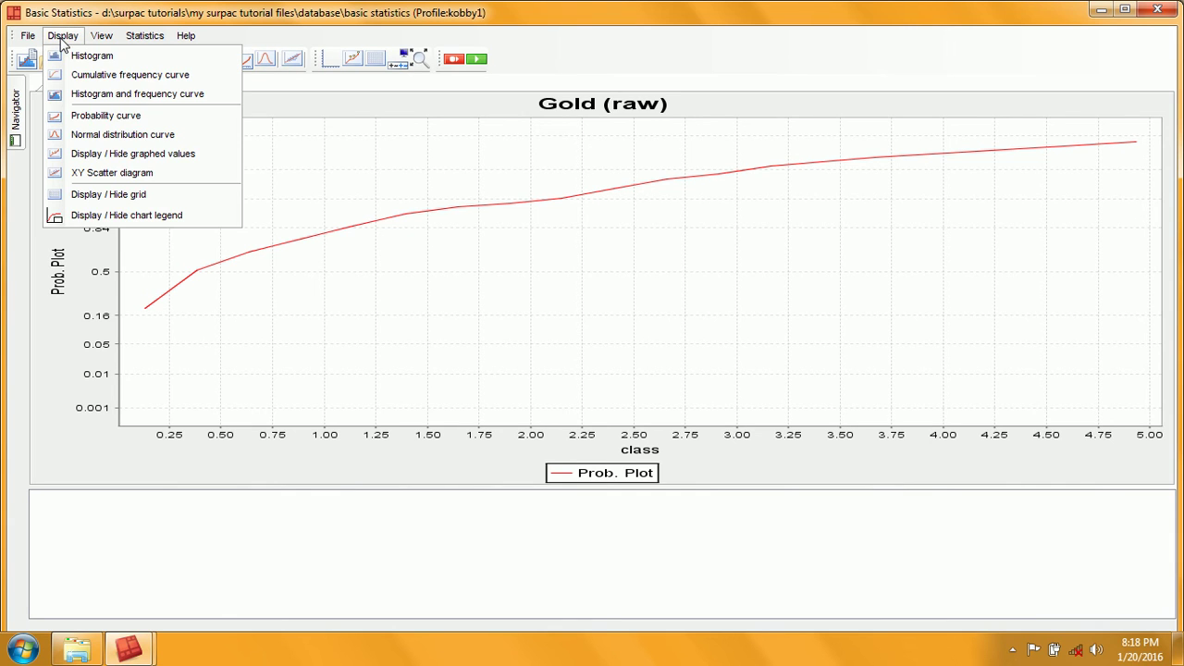
left_click(123, 136)
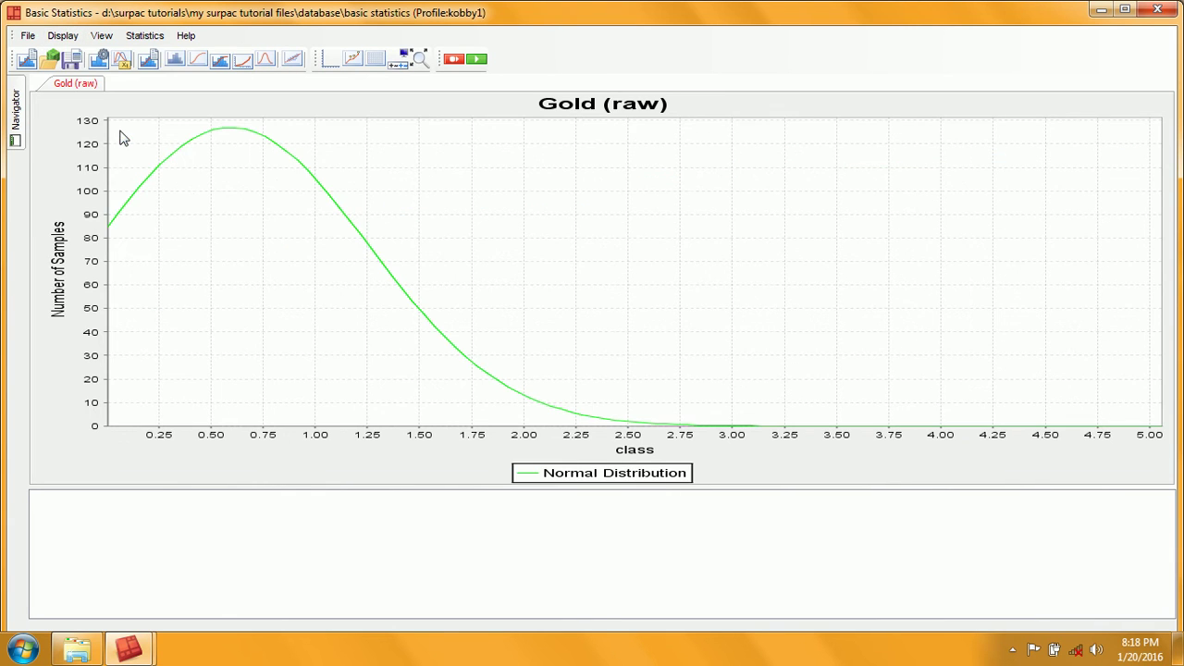
Display the combined histogram and cumulative frequency curve with the normal distribution curve overlaid.
left_click(63, 37)
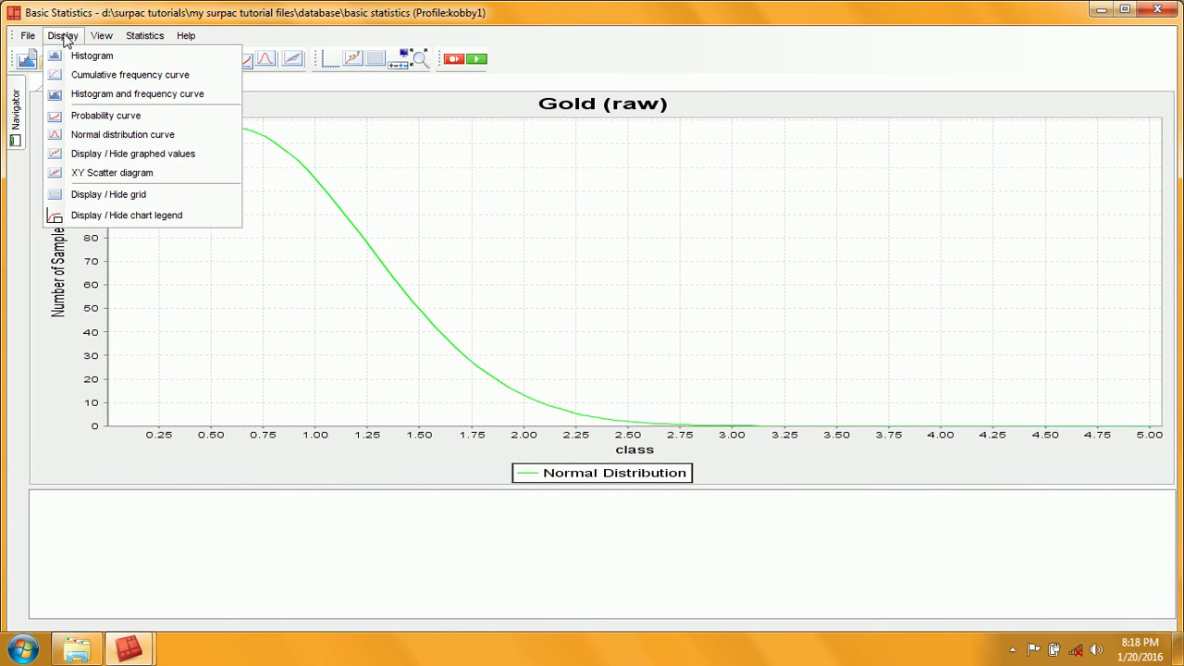
left_click(176, 95)
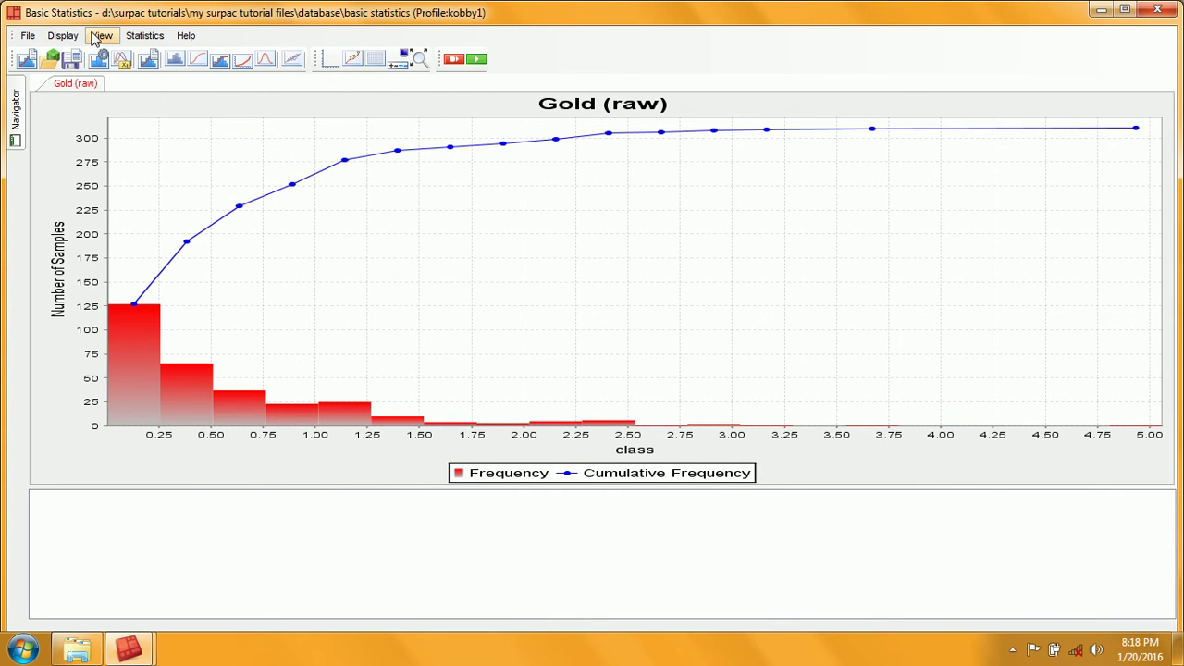
left_click(63, 36)
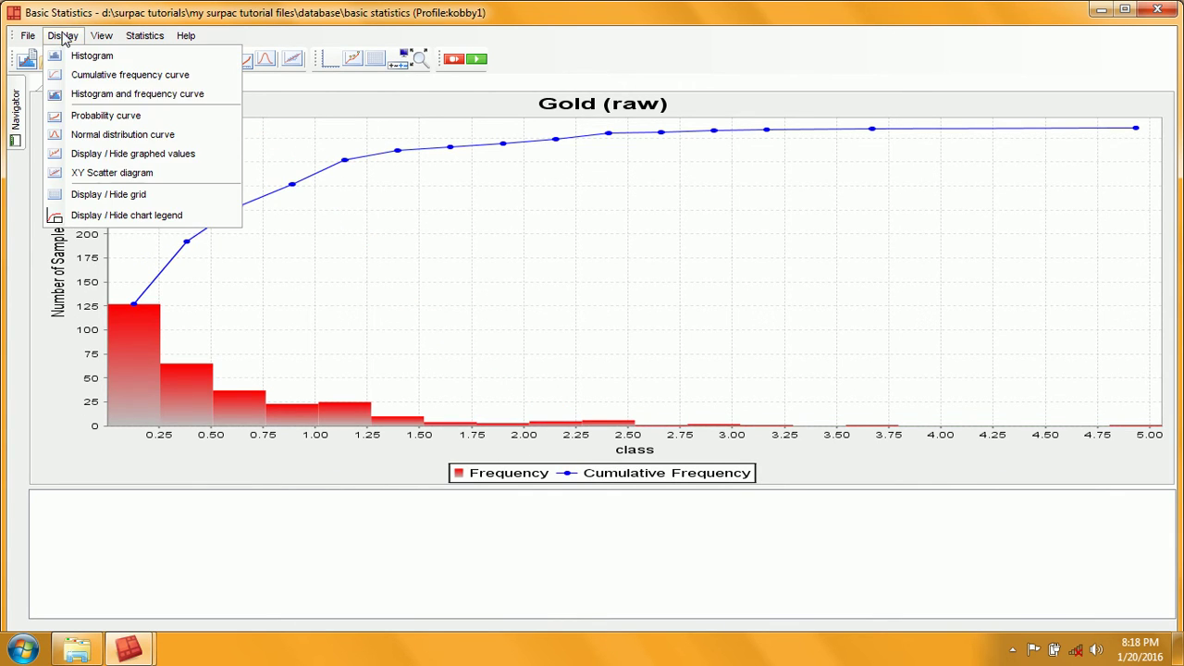
left_click(145, 136)
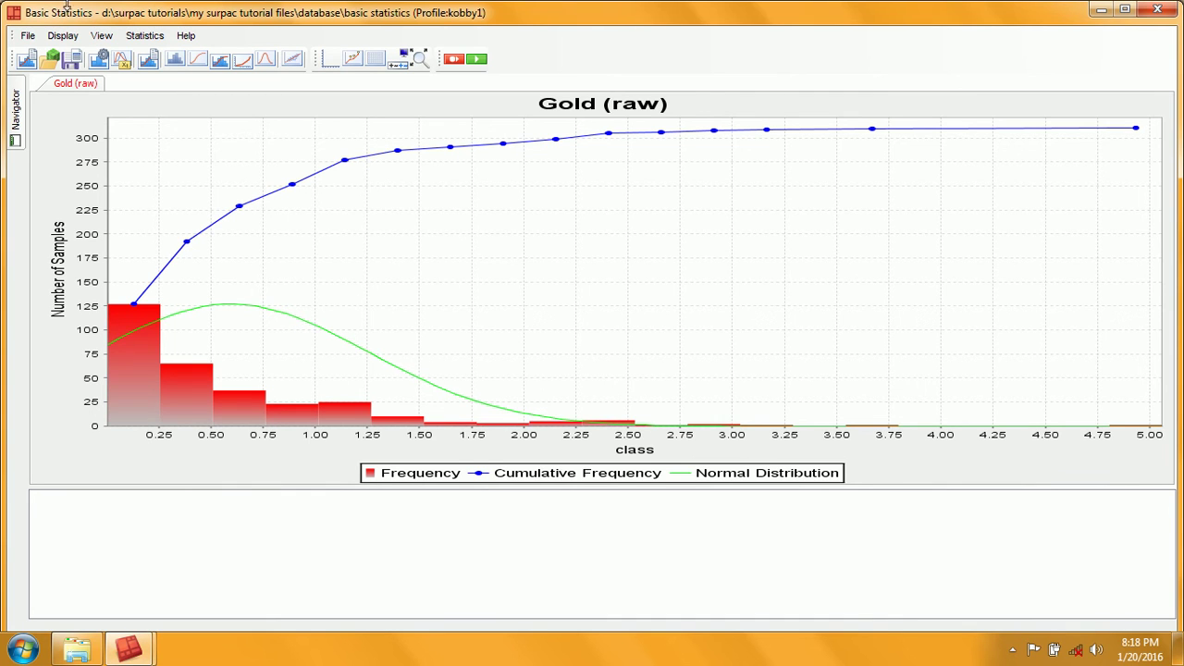
Show the graphed values on the Gold chart and remove the normal distribution curve.
left_click(63, 35)
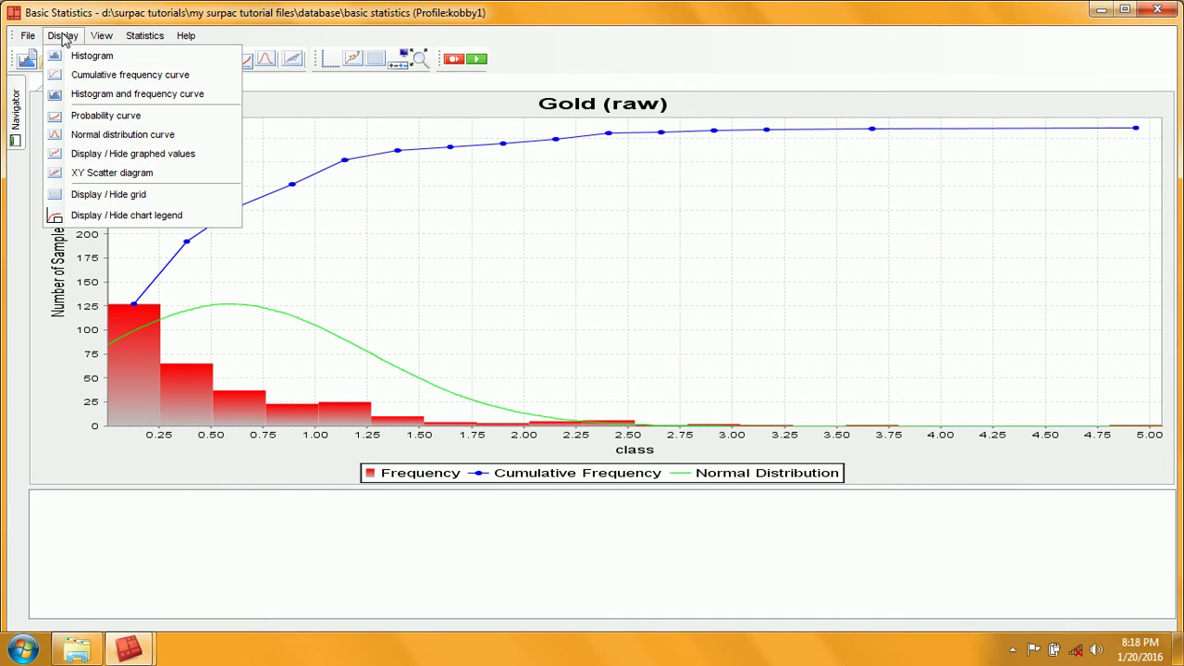
left_click(171, 160)
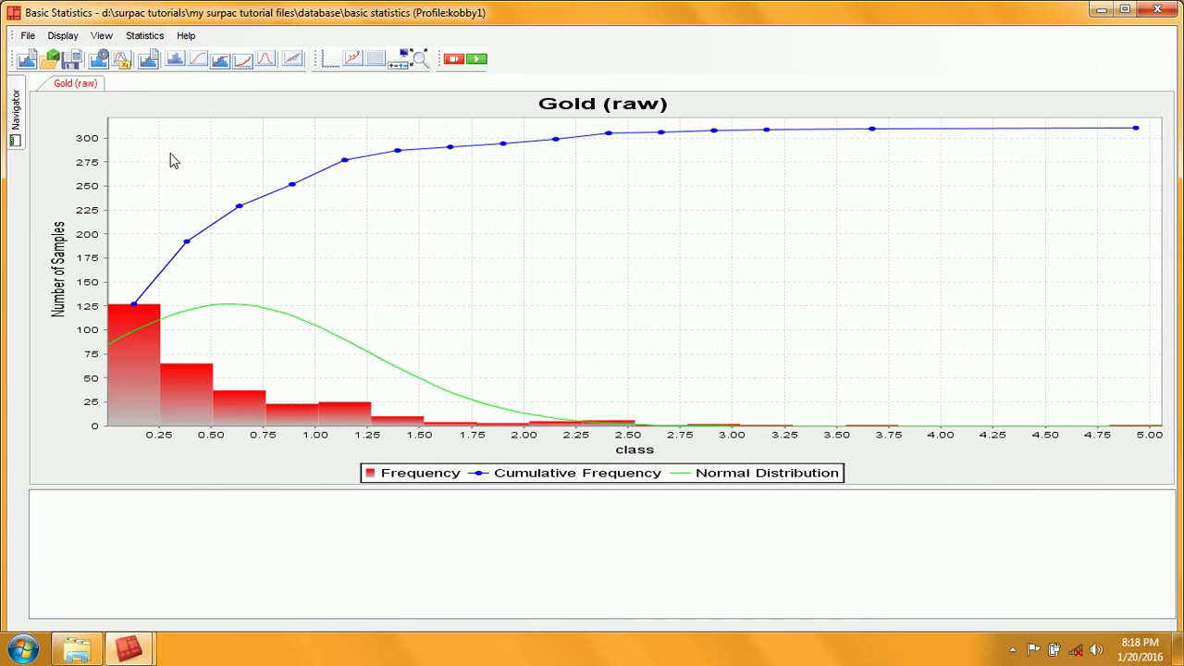
left_click(64, 36)
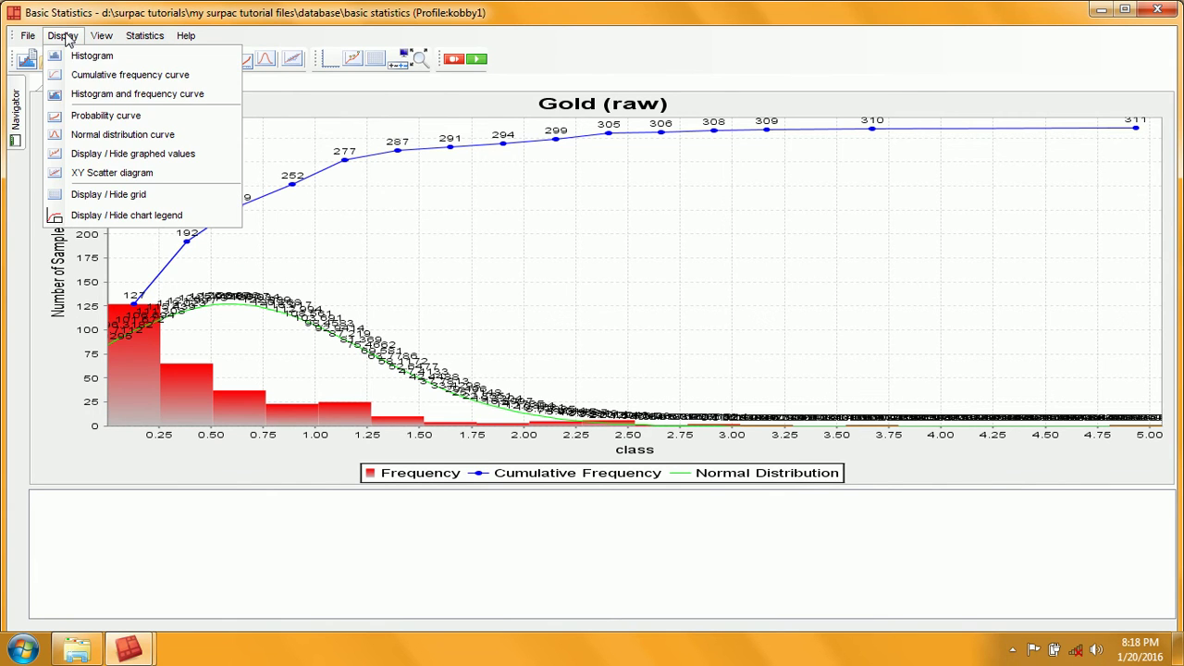
left_click(98, 93)
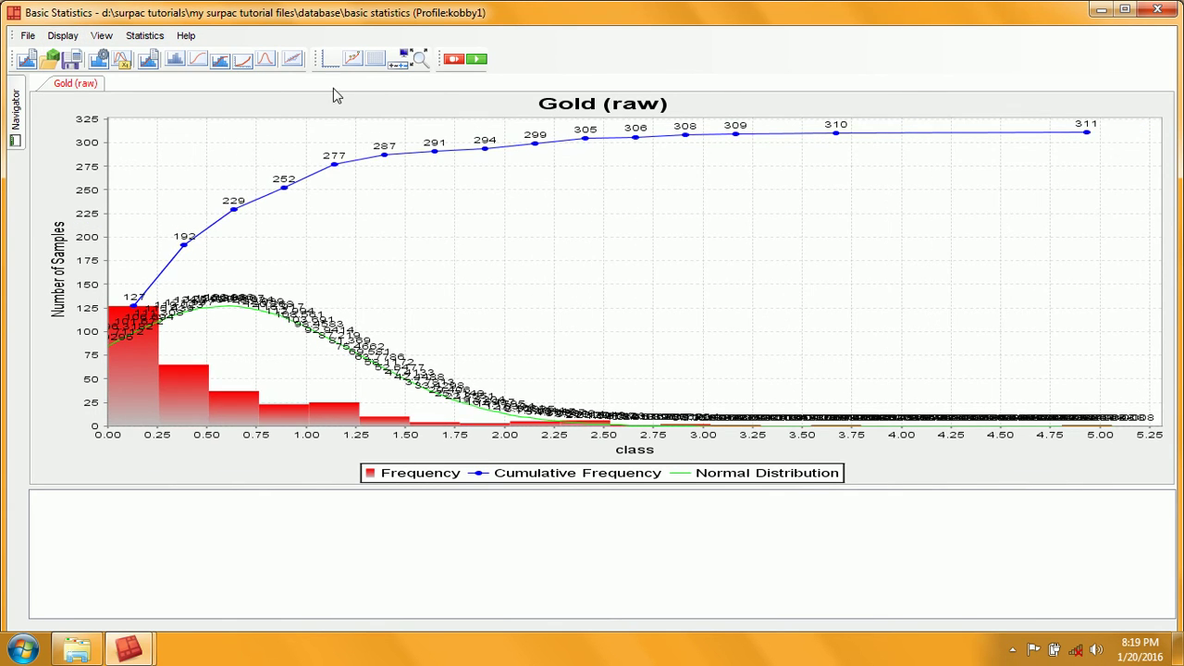
left_click(265, 61)
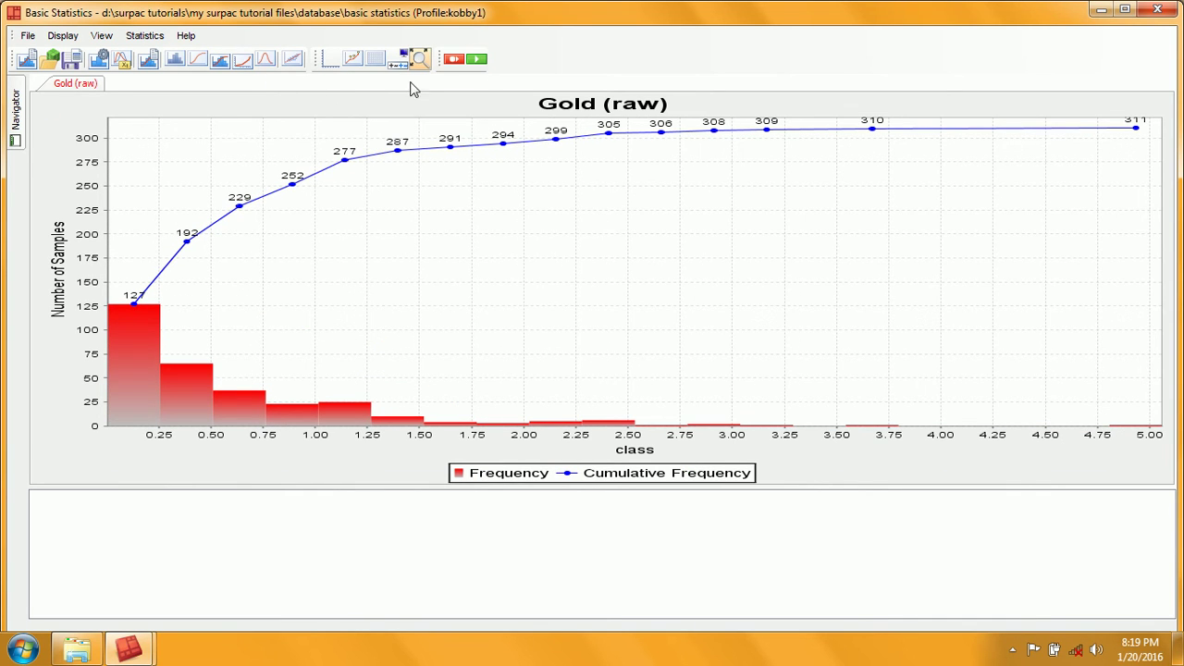
left_click(336, 186)
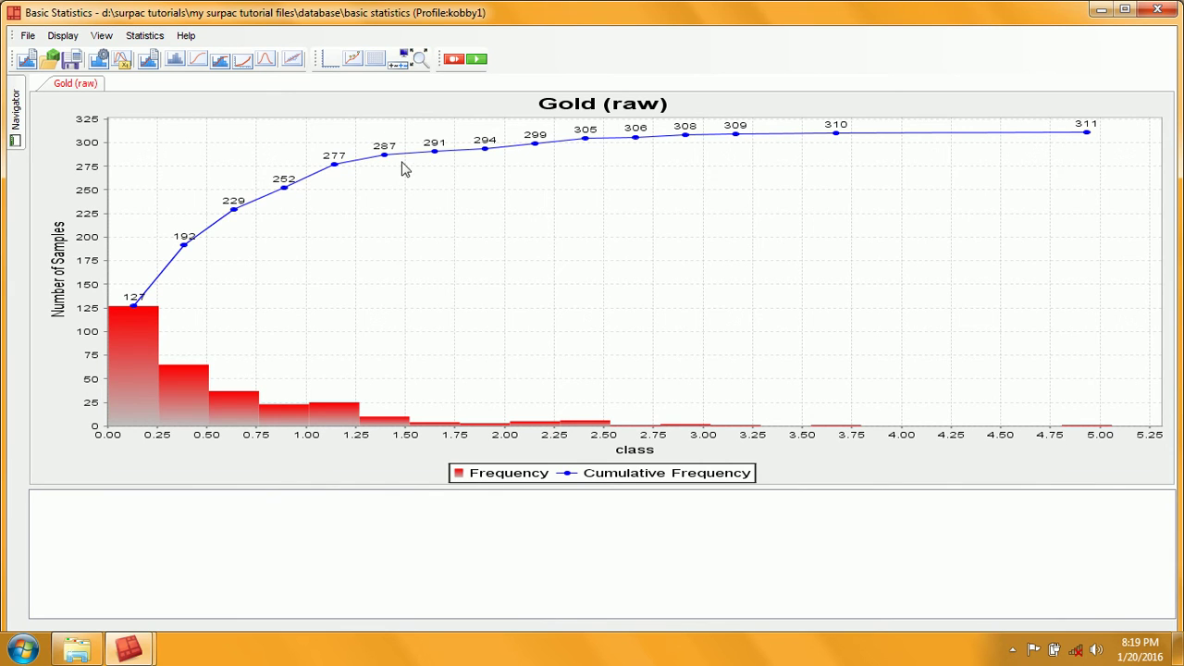
Try the chart grid toggle and review the minimum, maximum and label increment settings of the axes, leaving them unedited.
left_click(65, 37)
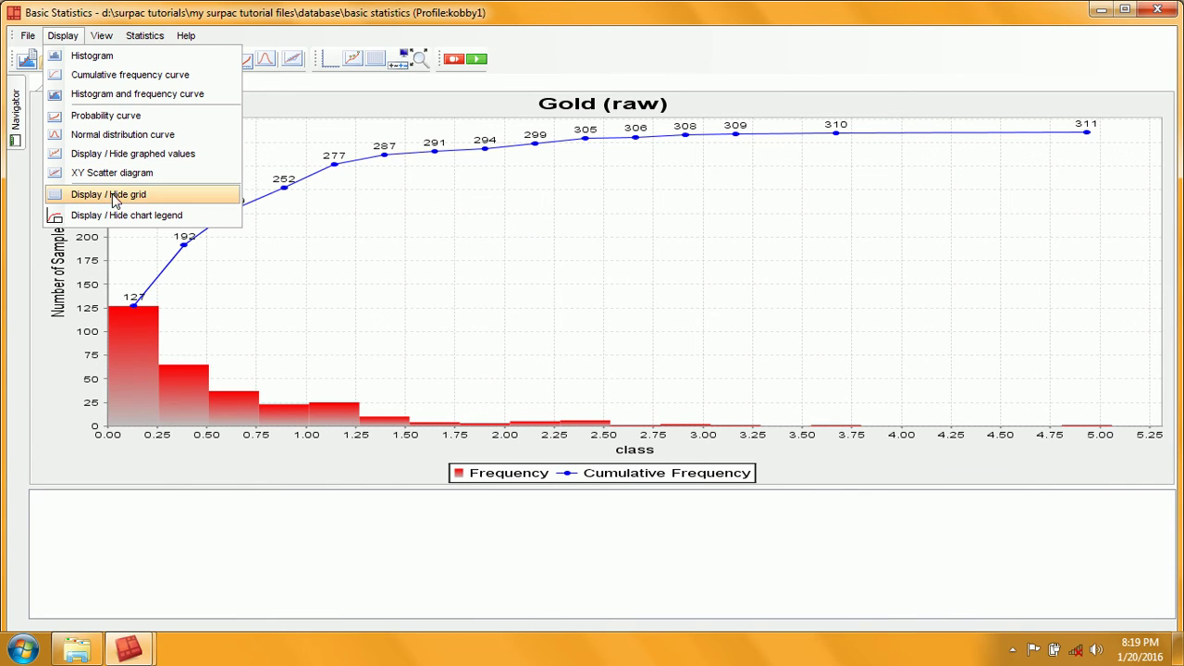
left_click(140, 195)
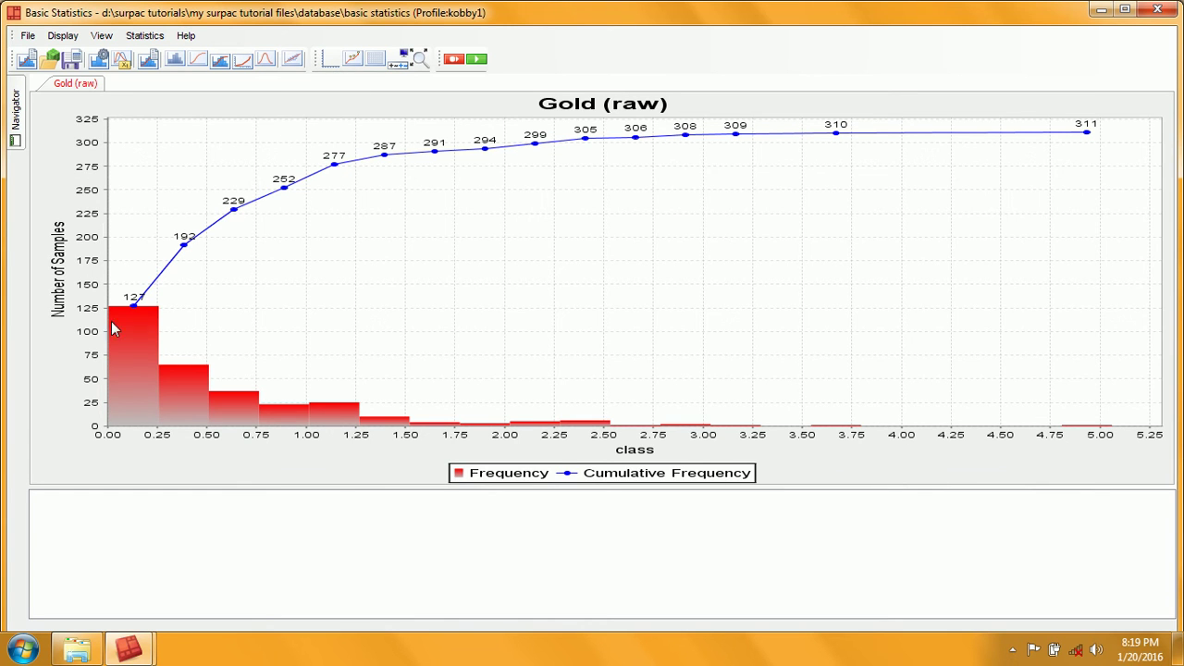
left_click(330, 60)
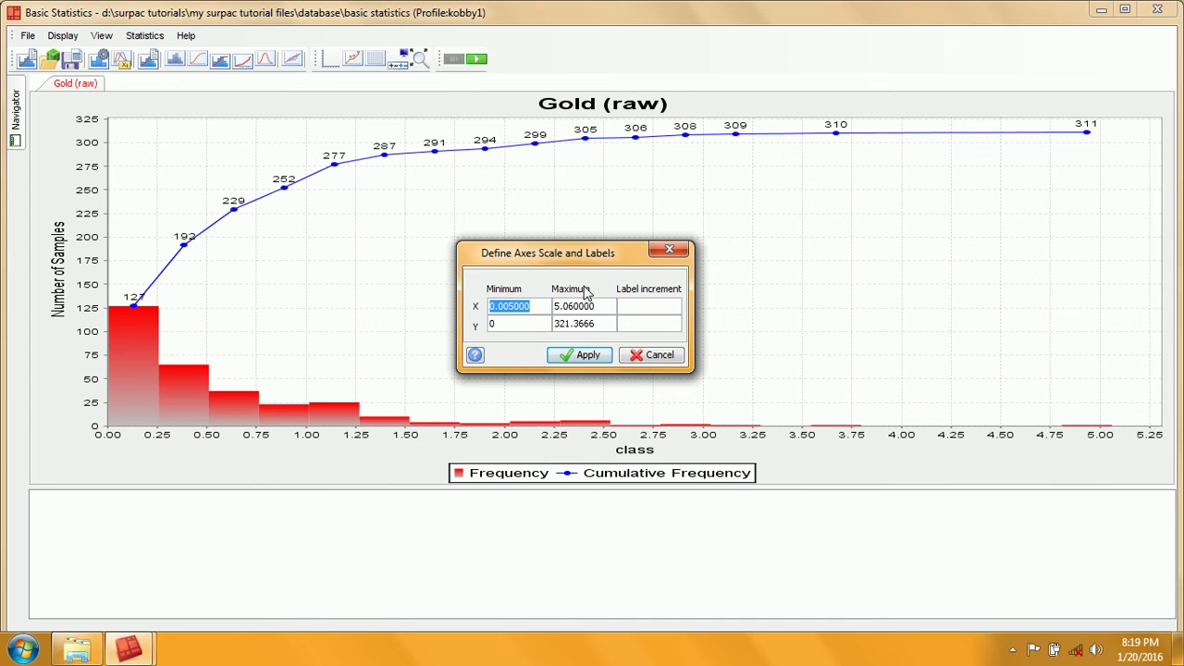
left_click(629, 305)
left_click(639, 359)
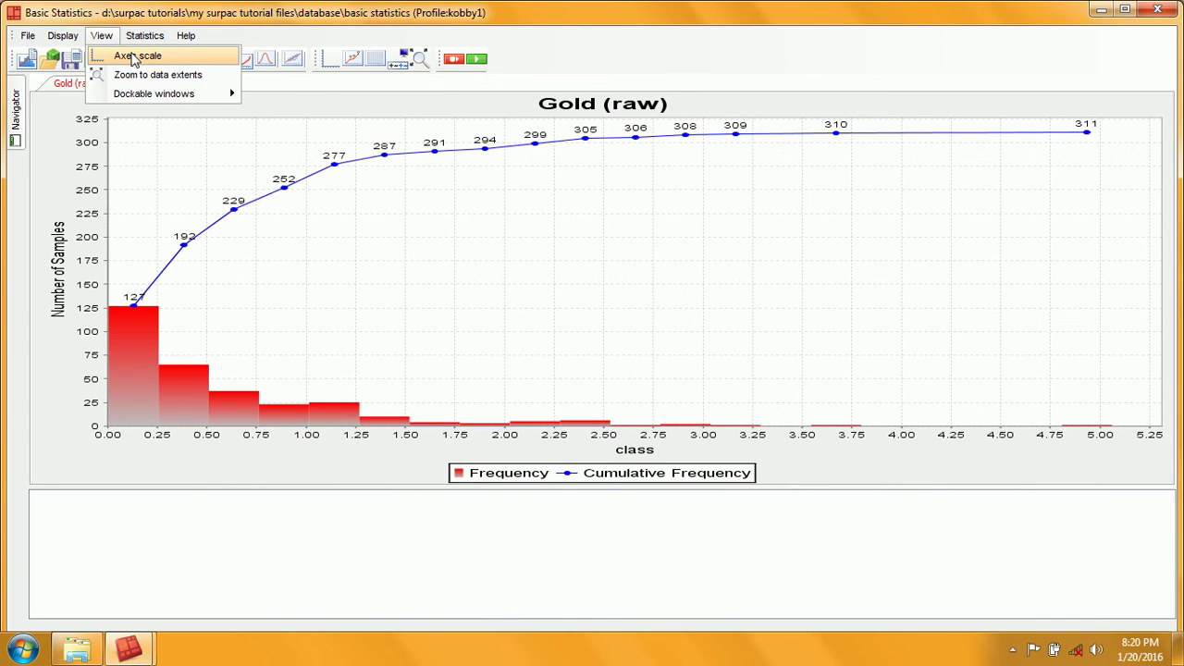
left_click(138, 55)
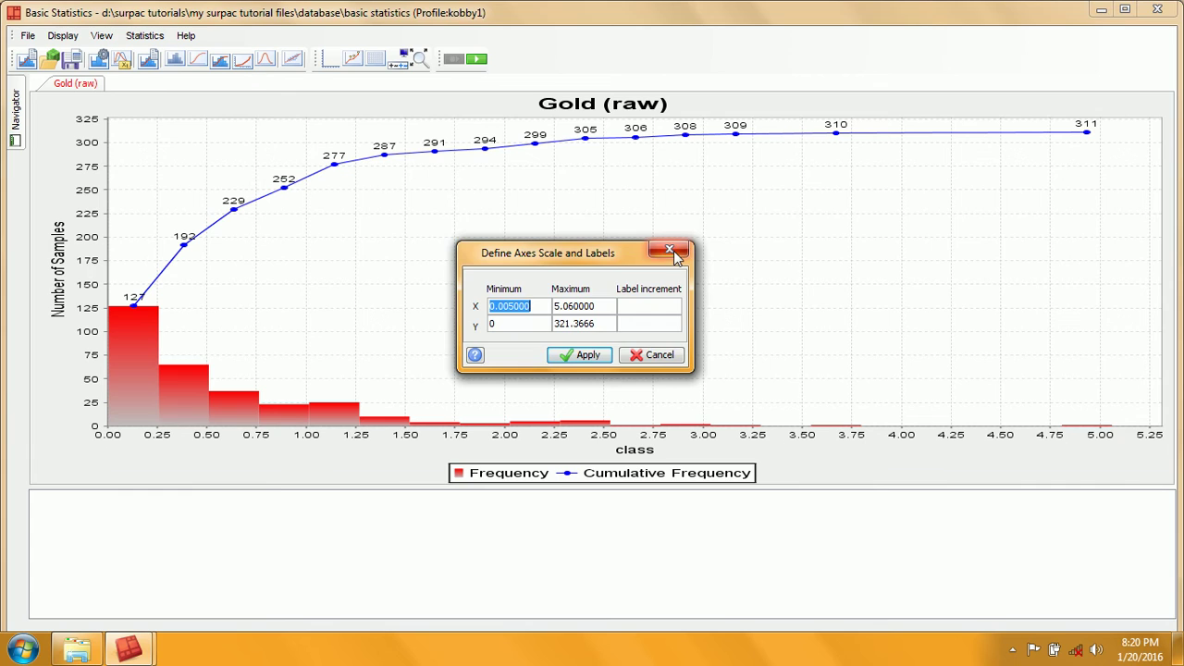
left_click(670, 251)
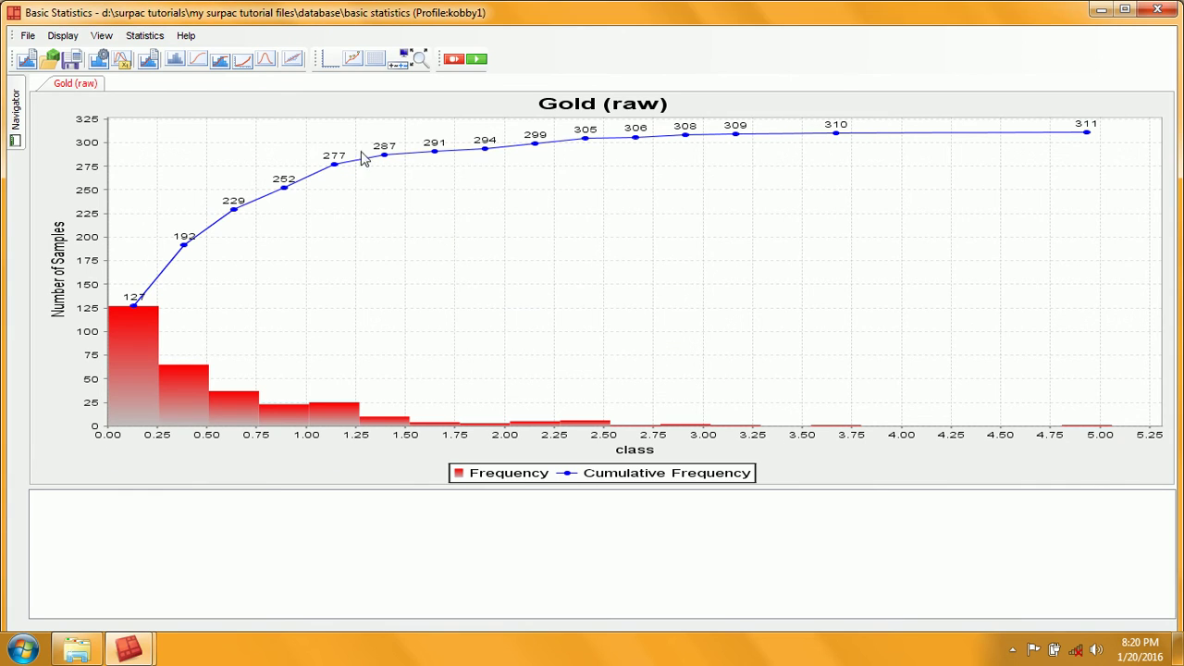
Hide the Gold chart's legend and display it again.
left_click(65, 37)
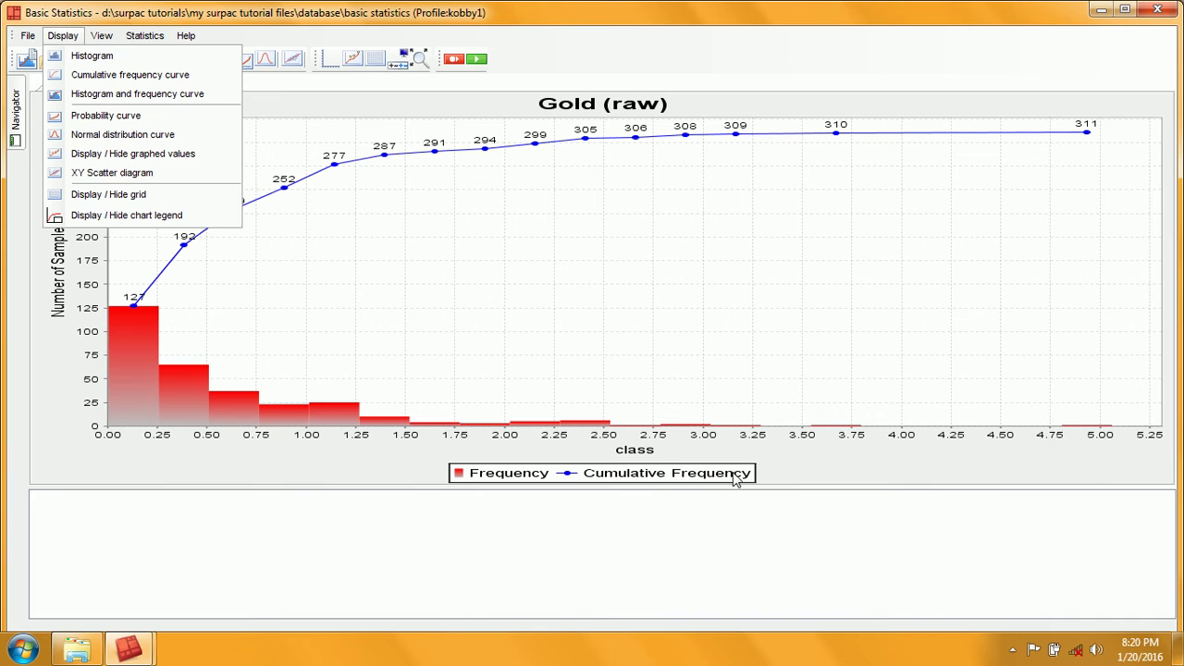
left_click(125, 217)
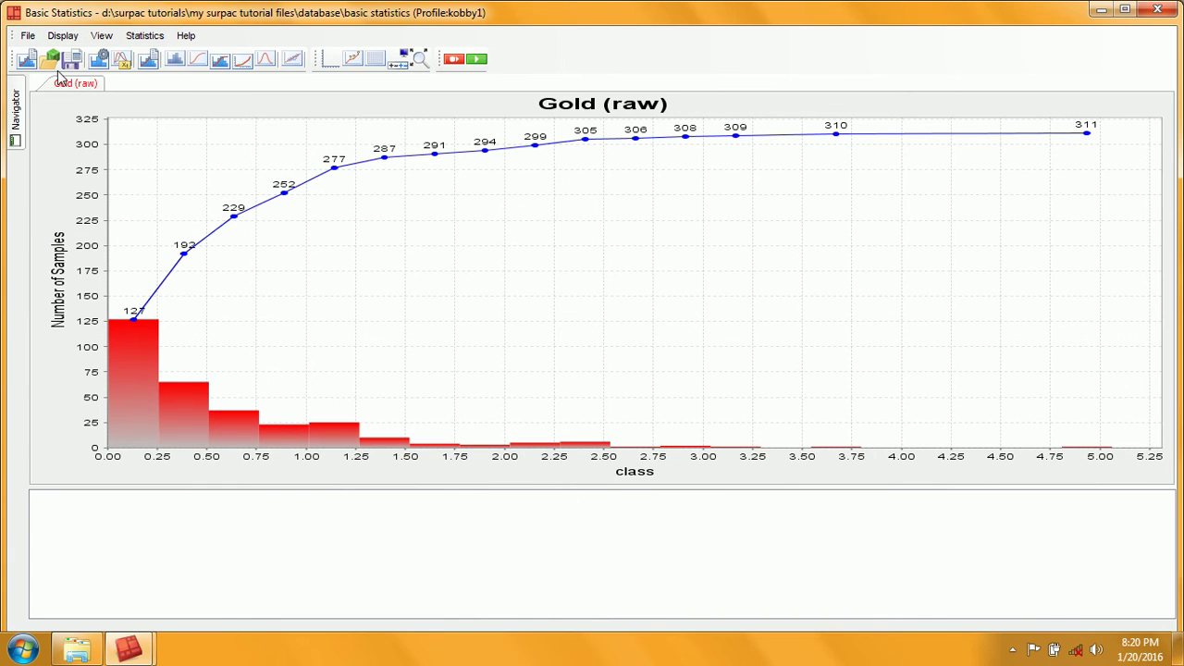
left_click(65, 37)
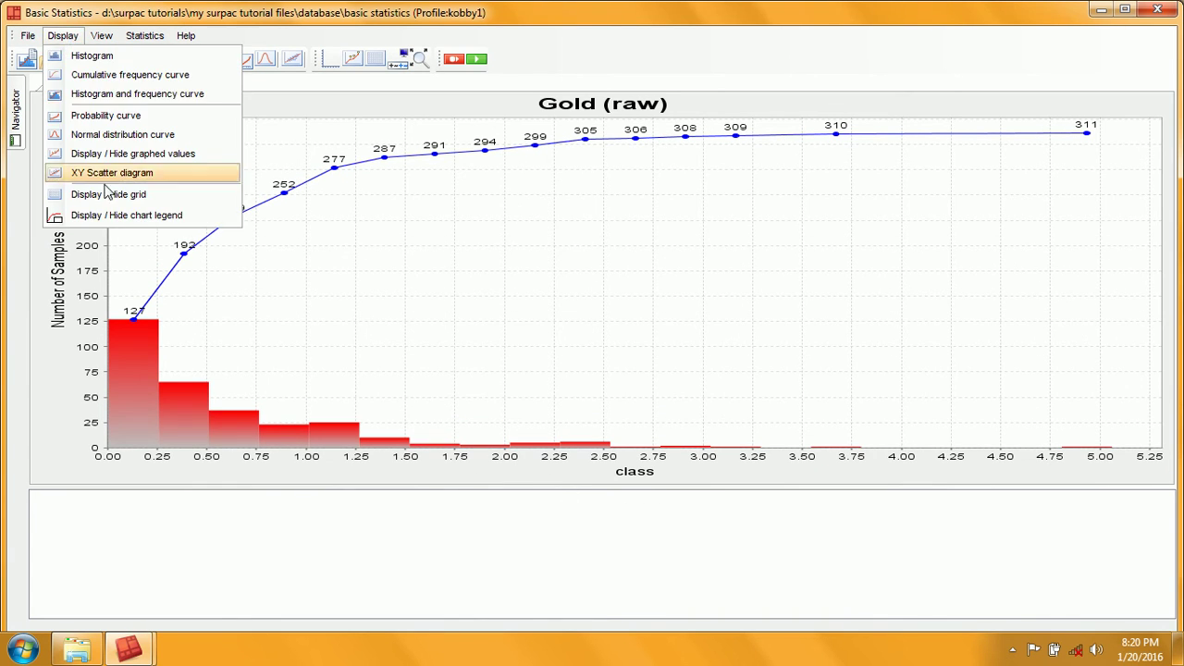
left_click(330, 98)
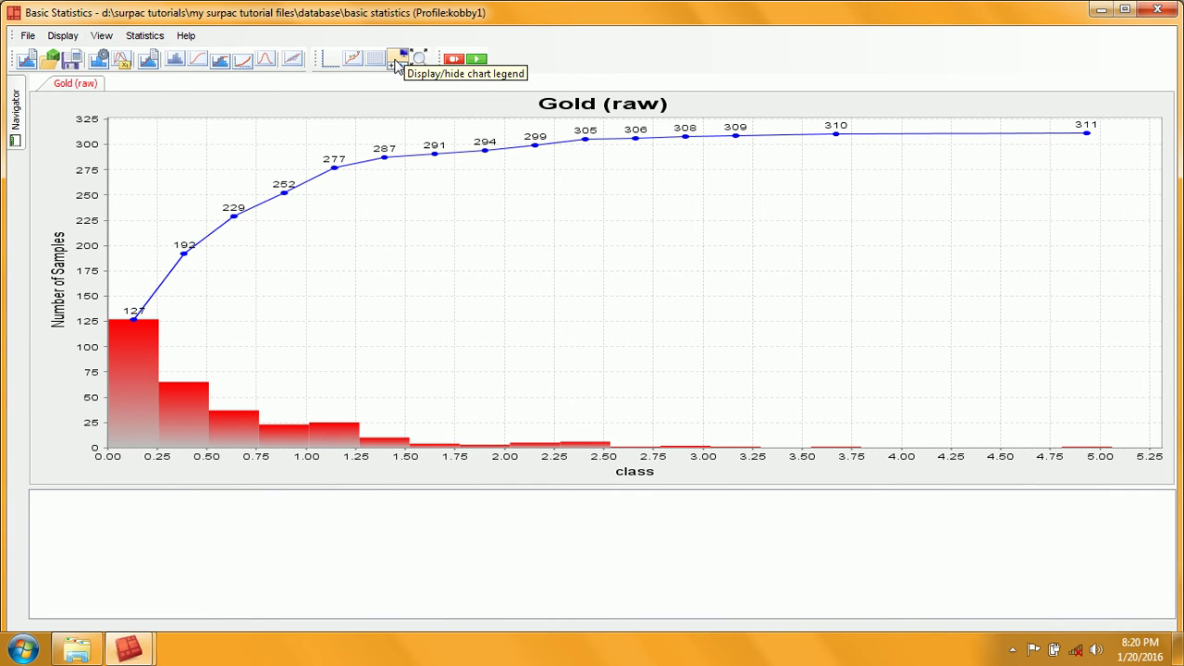
left_click(397, 60)
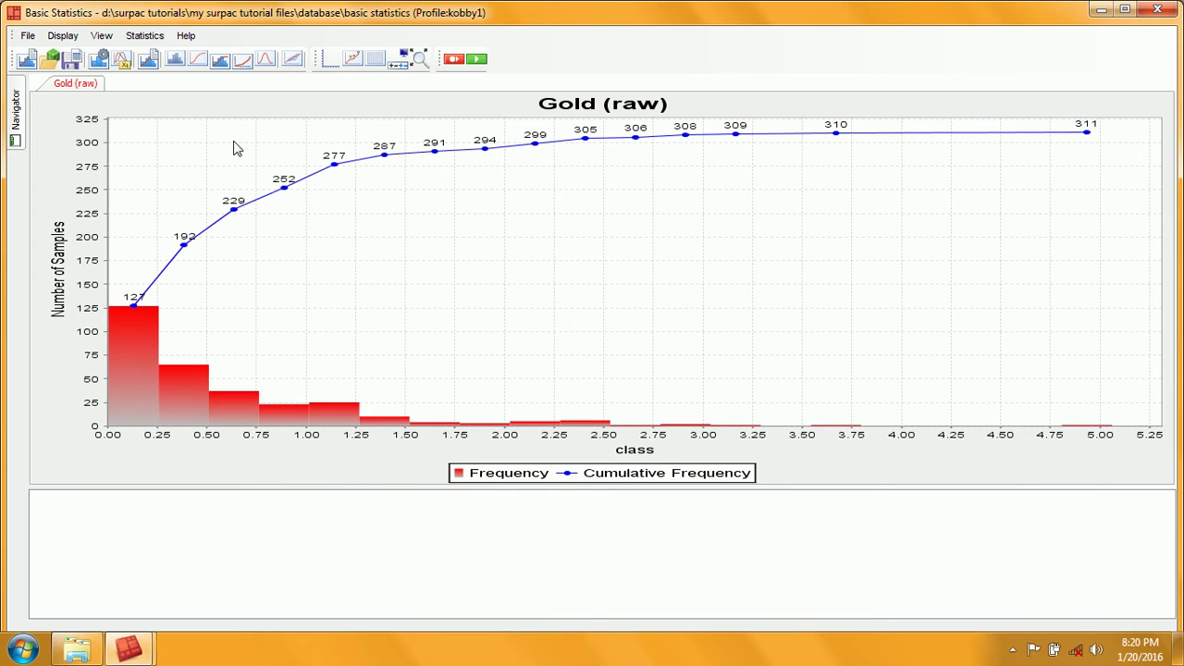
Review the histogram class settings for the number and width of bins, and cancel without editing them.
left_click(146, 37)
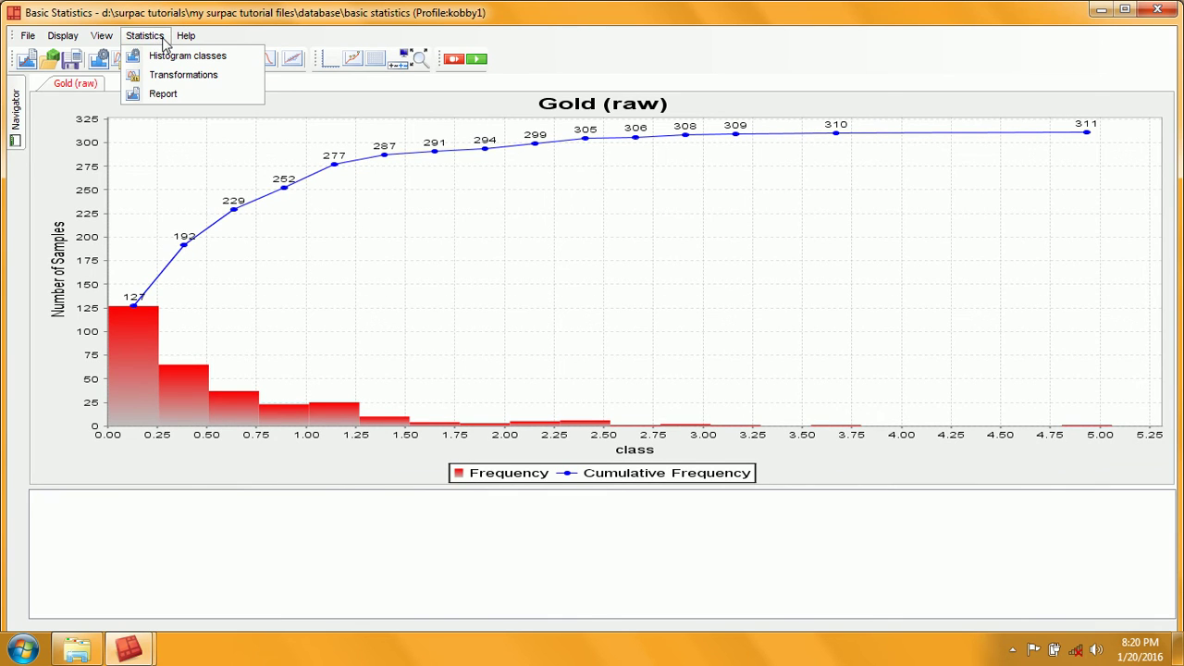
left_click(182, 57)
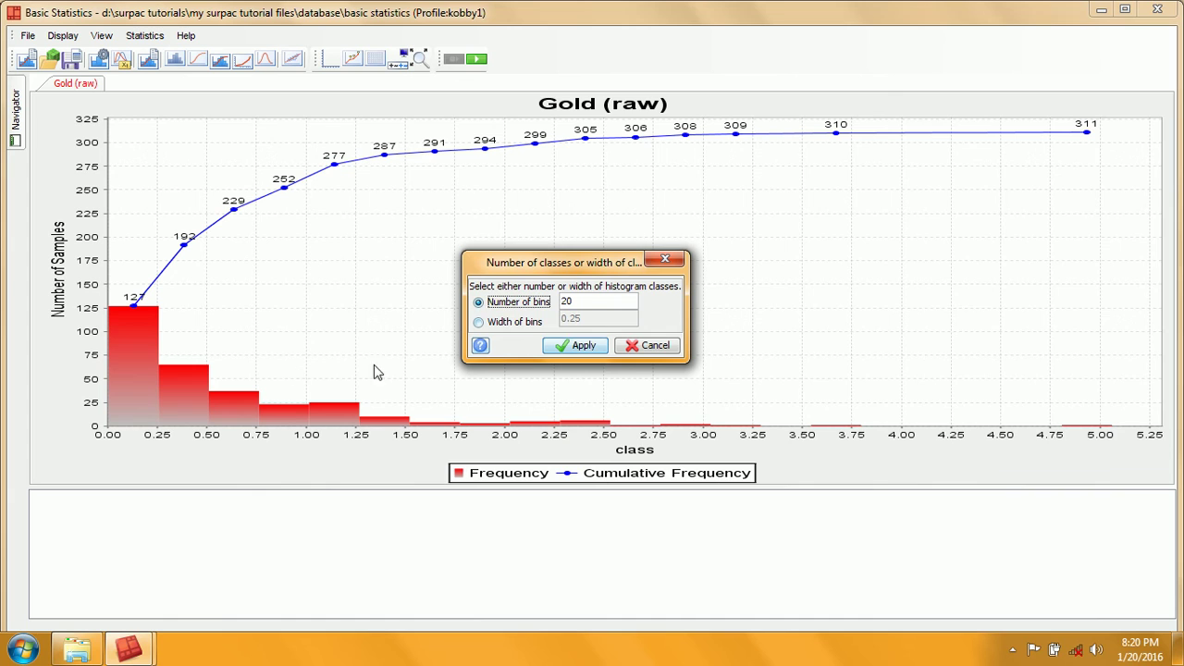
double_click(583, 301)
left_click(643, 346)
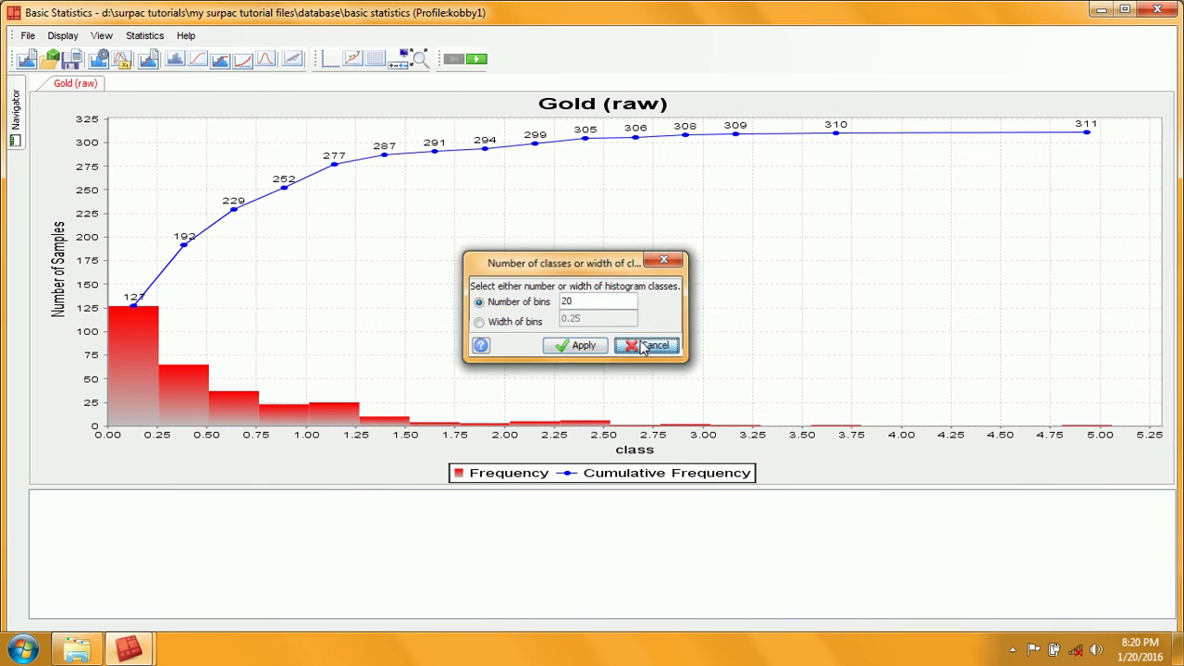
Apply the Log10 (scale) transformation to the Gold chart.
left_click(139, 39)
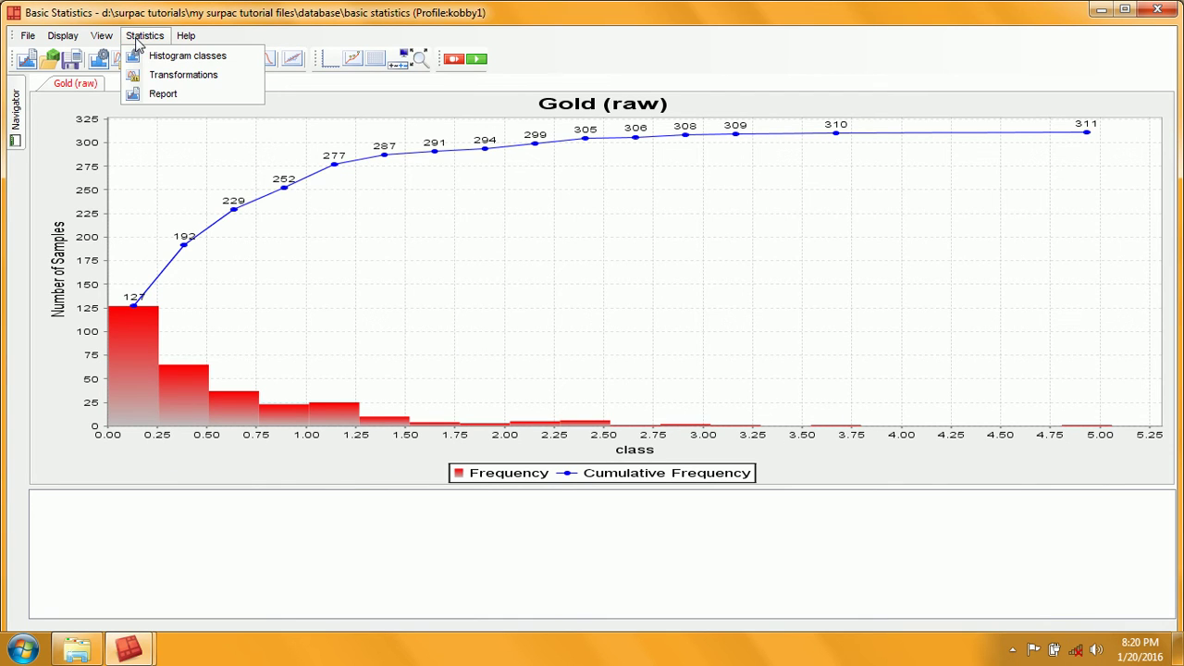
left_click(222, 77)
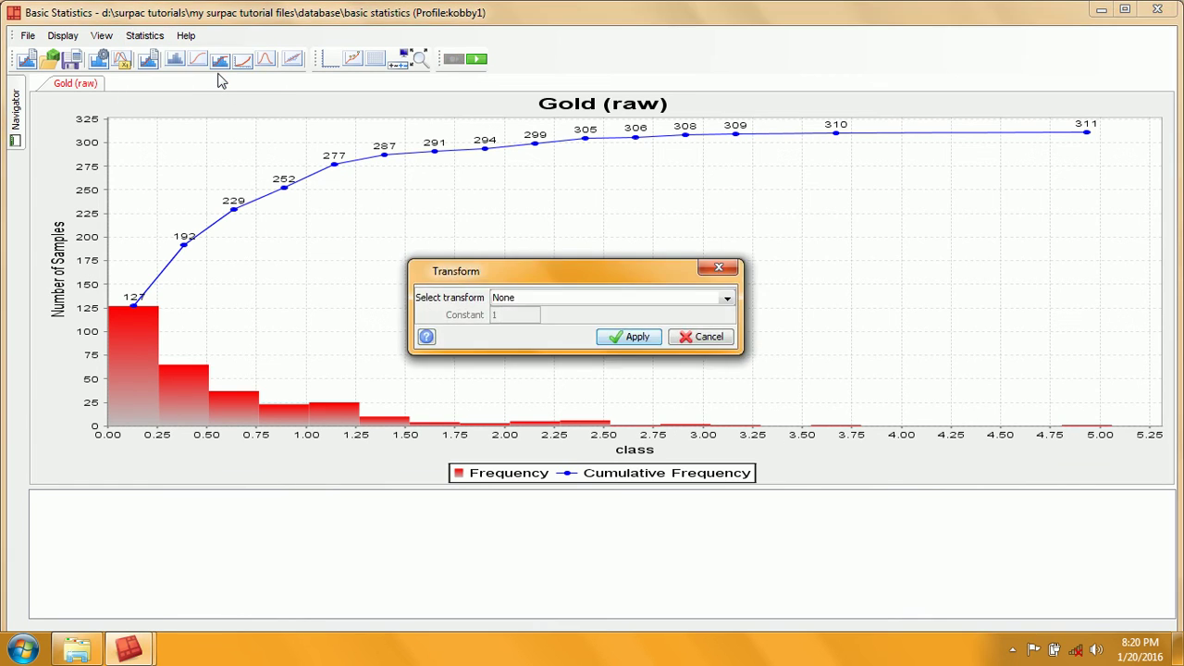
left_click(729, 300)
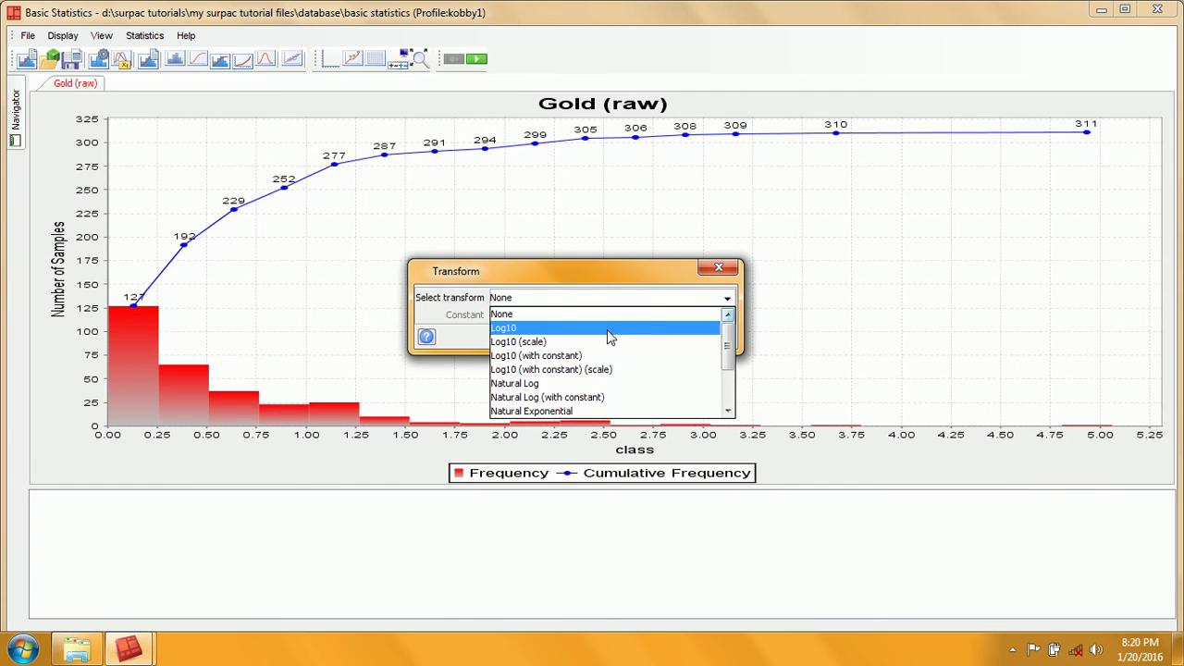
left_click(562, 343)
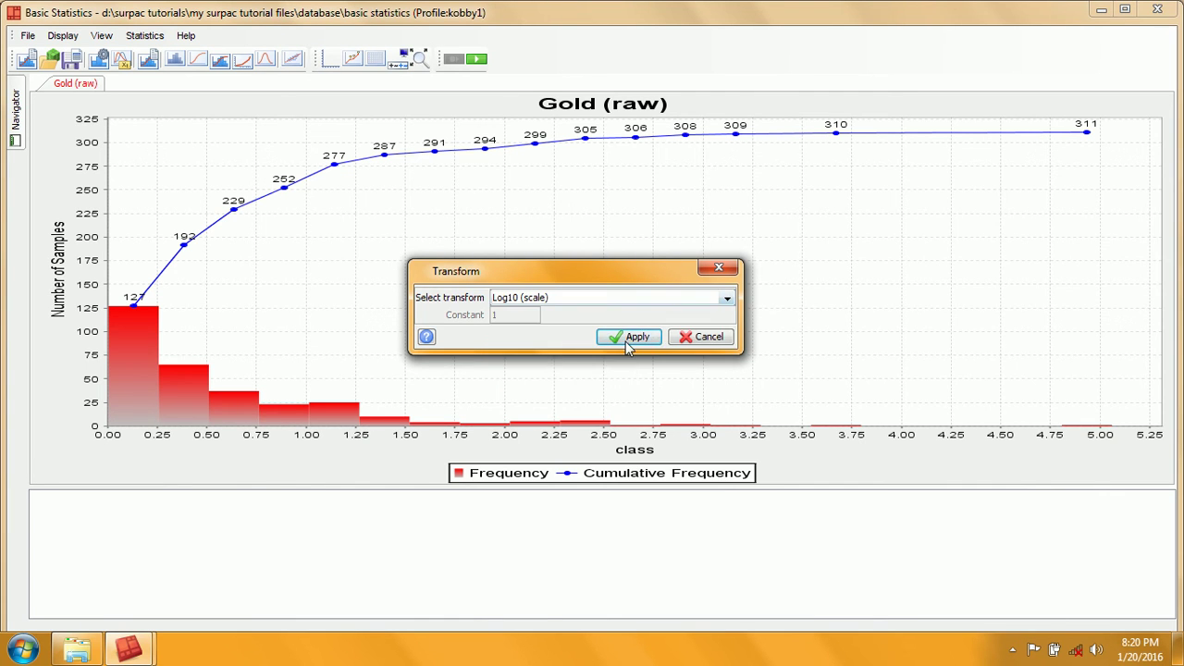
left_click(632, 339)
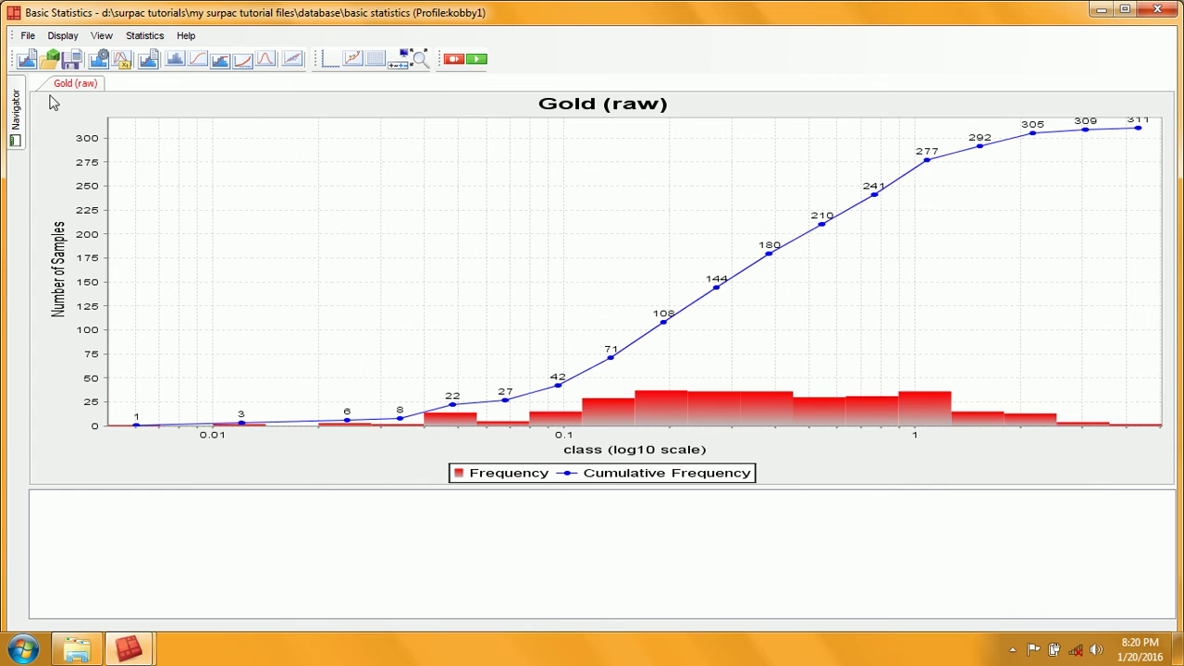
Display the probability curve of the Gold data and hide its graphed values.
left_click(62, 37)
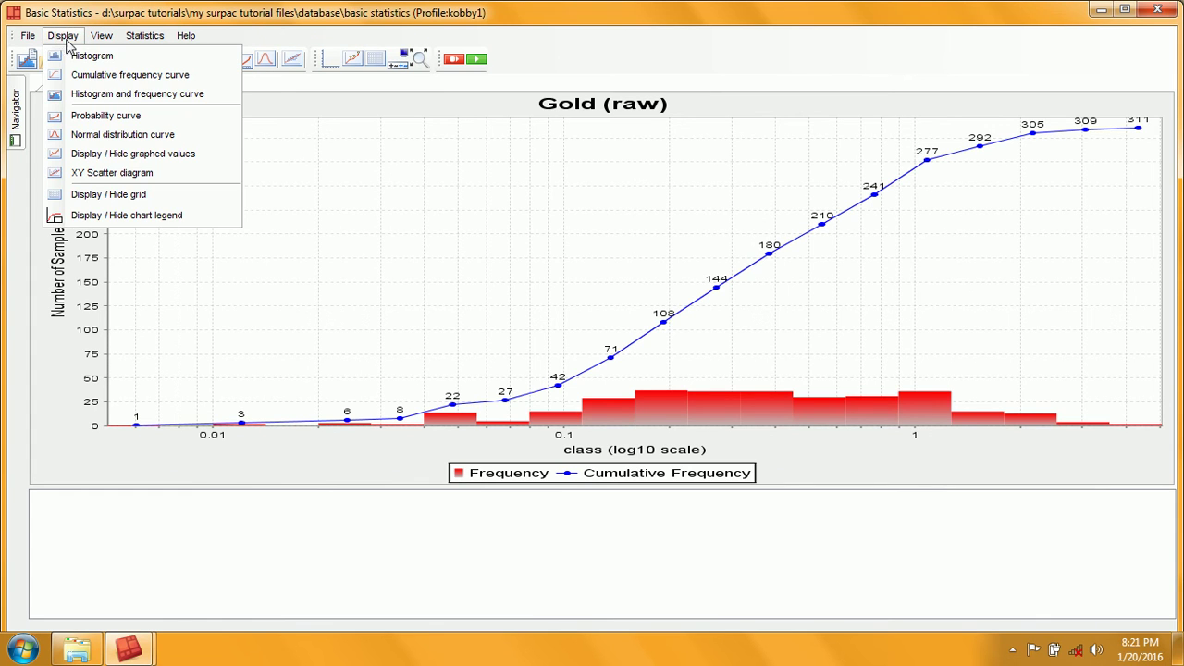
left_click(120, 123)
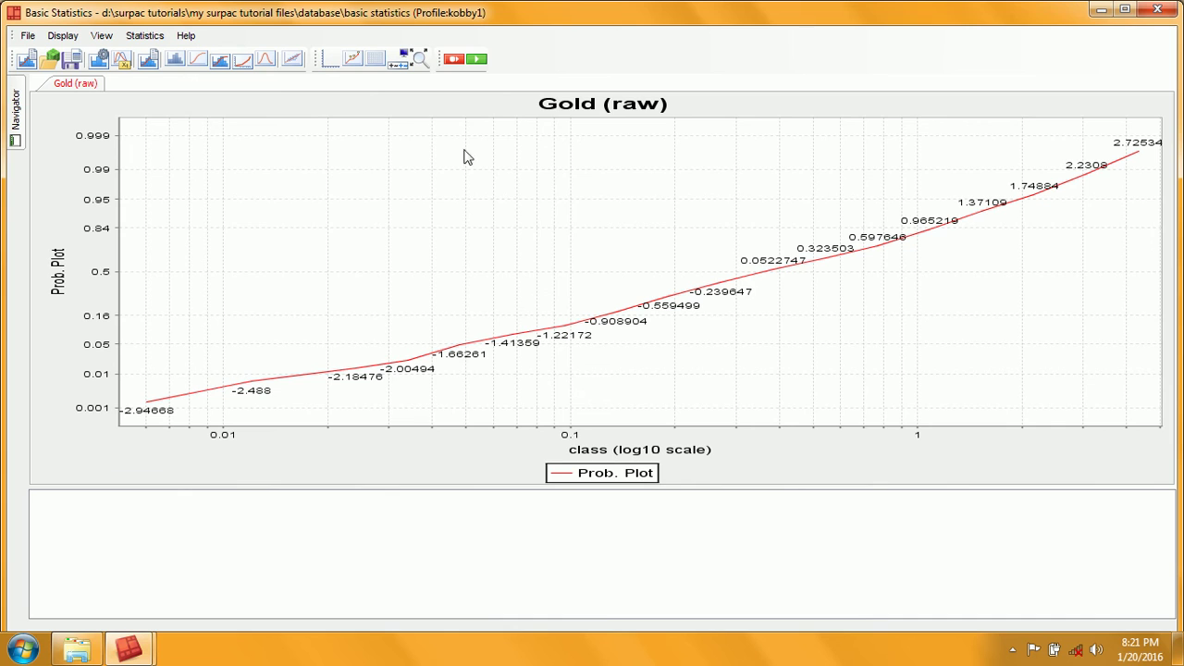
left_click(352, 61)
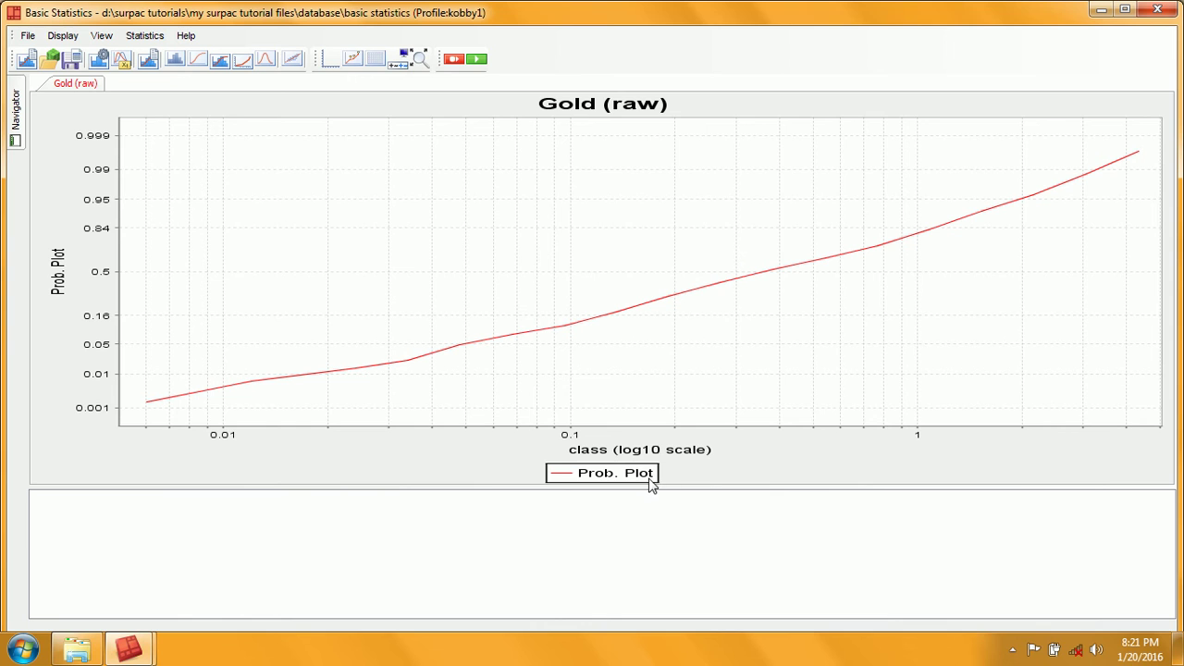
Set the transformation back to None and display the combined histogram and frequency curve for Gold.
left_click(144, 36)
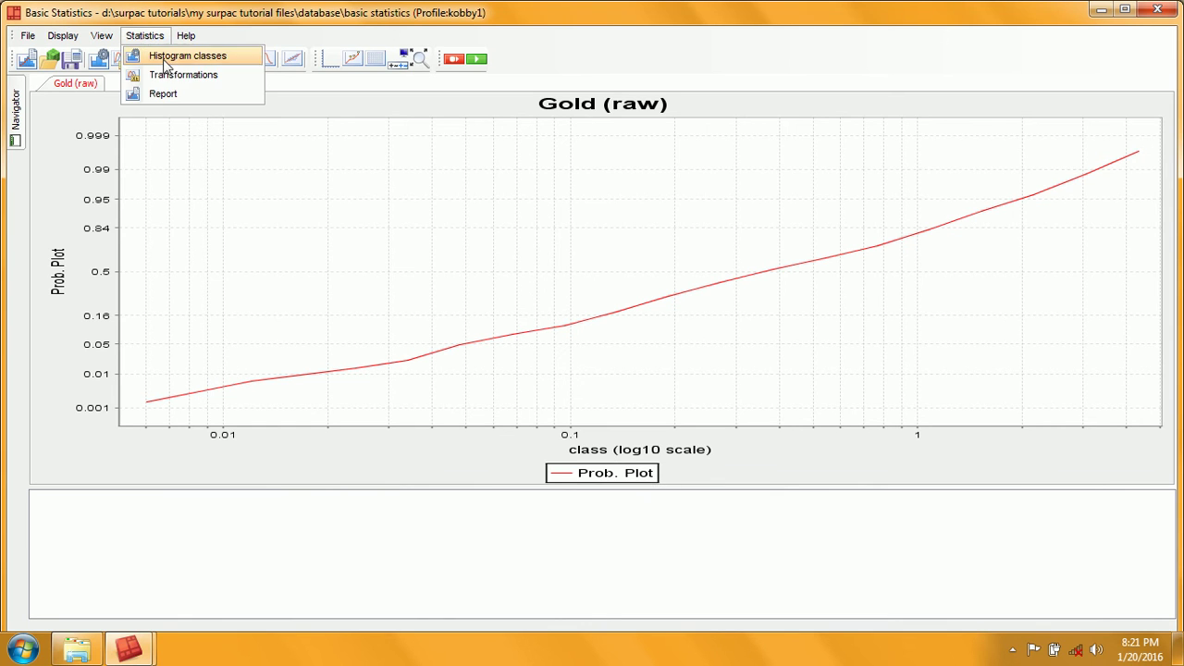
left_click(194, 75)
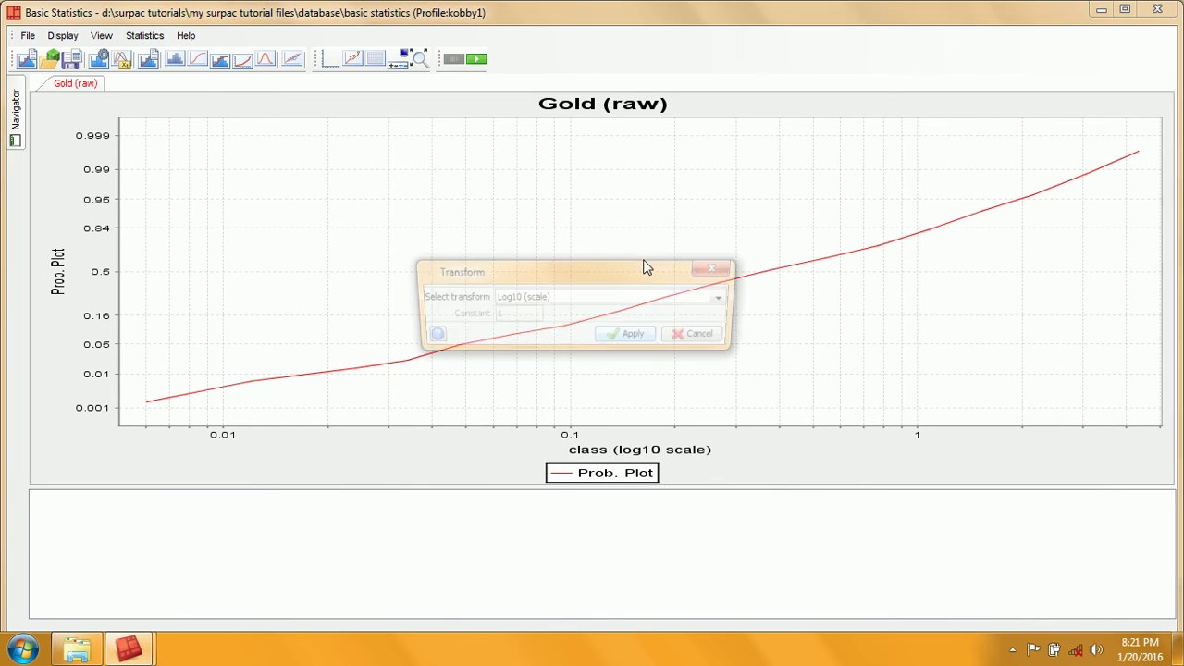
left_click(727, 297)
scroll(730, 340, "up", 1)
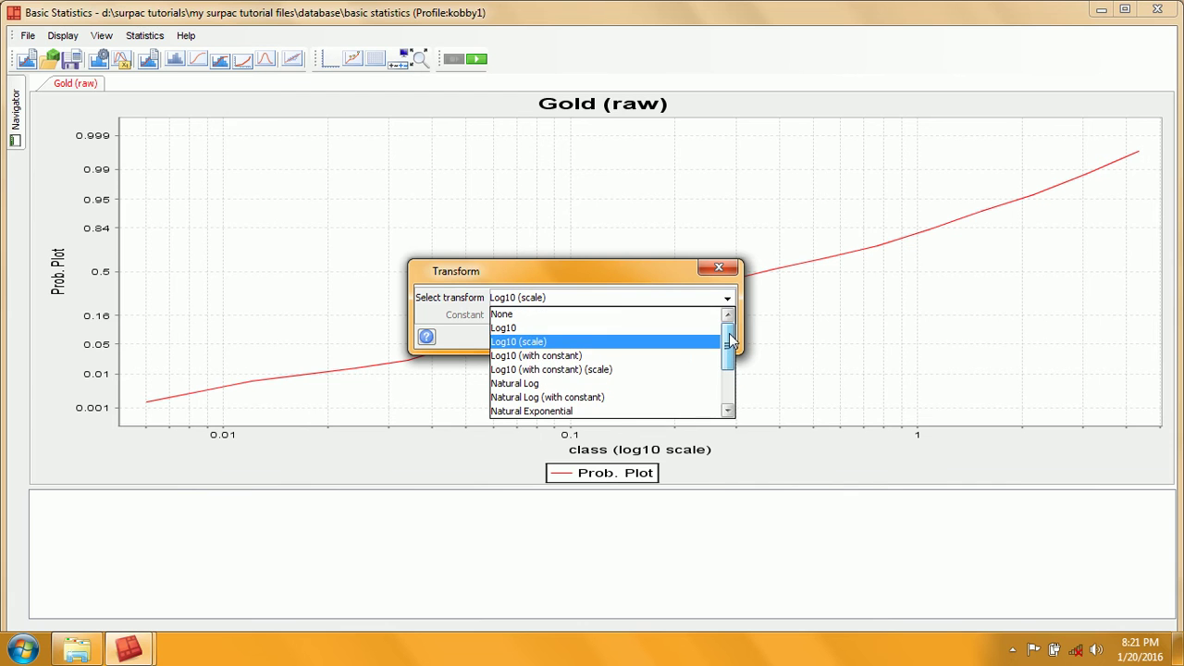
left_click(666, 314)
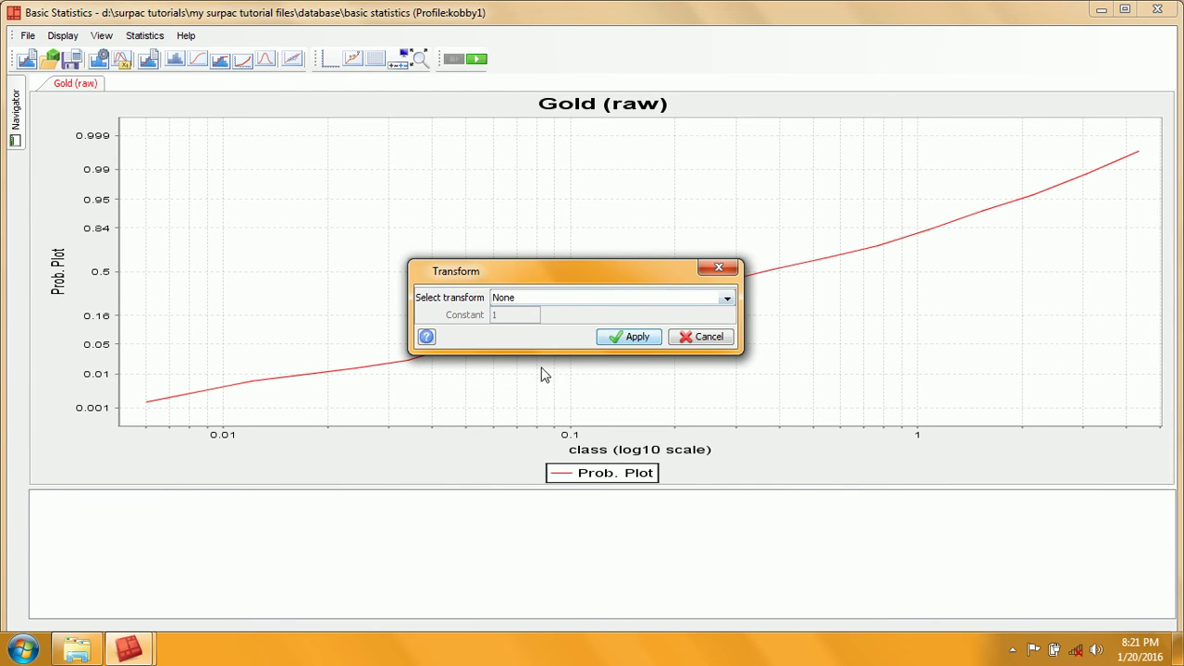
left_click(626, 335)
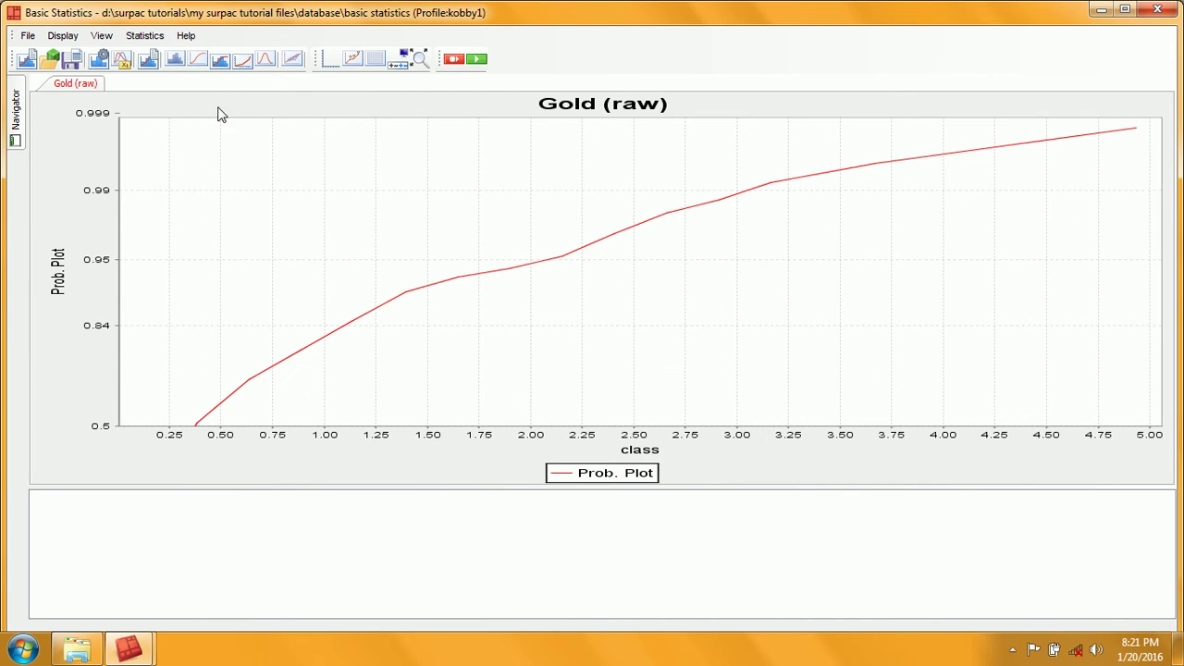
left_click(219, 58)
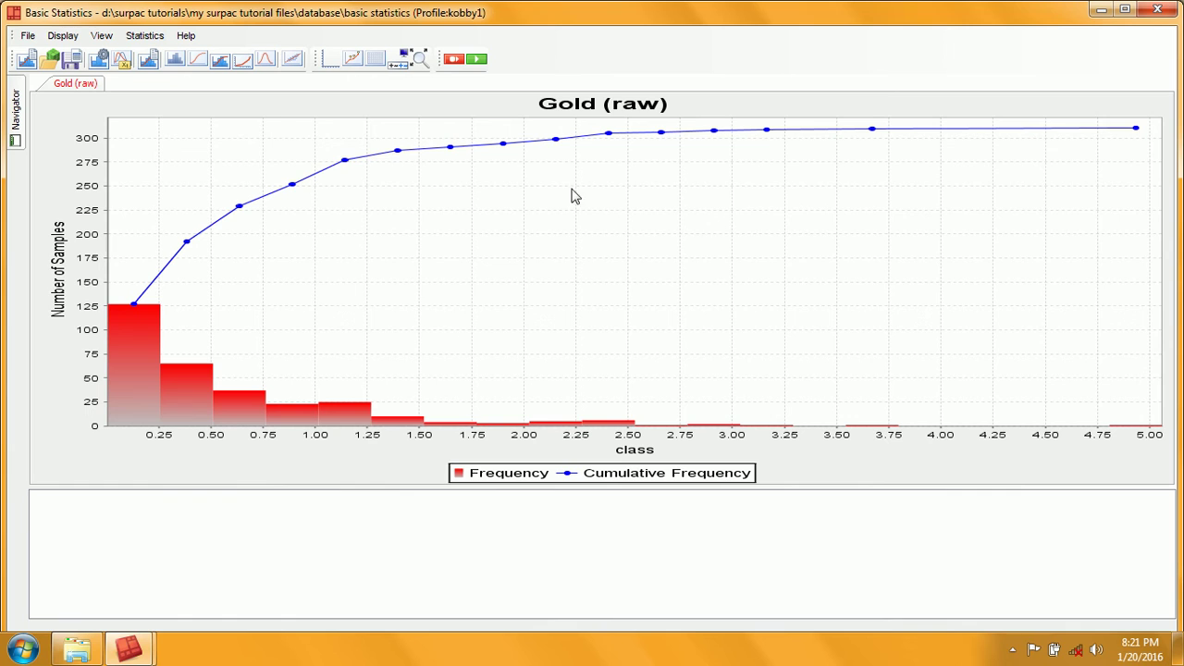
Save the Gold data to a file named gold_values in Surpac Note File (.not) format, with the report displayed.
left_click(27, 38)
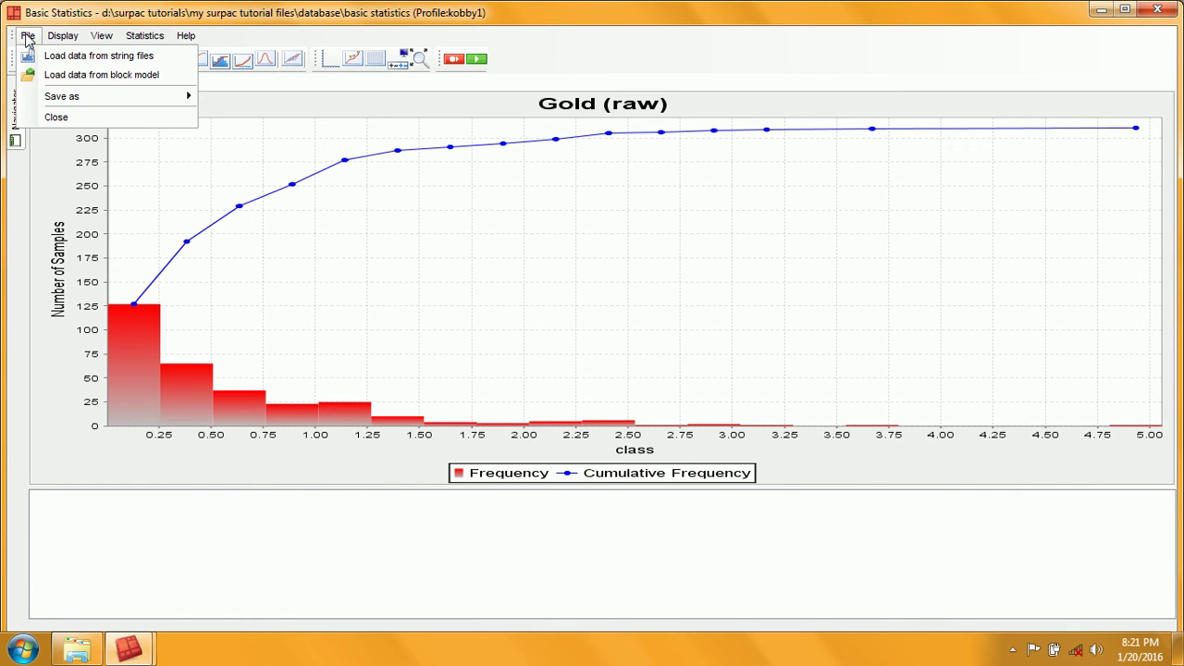
mouse_move(69, 99)
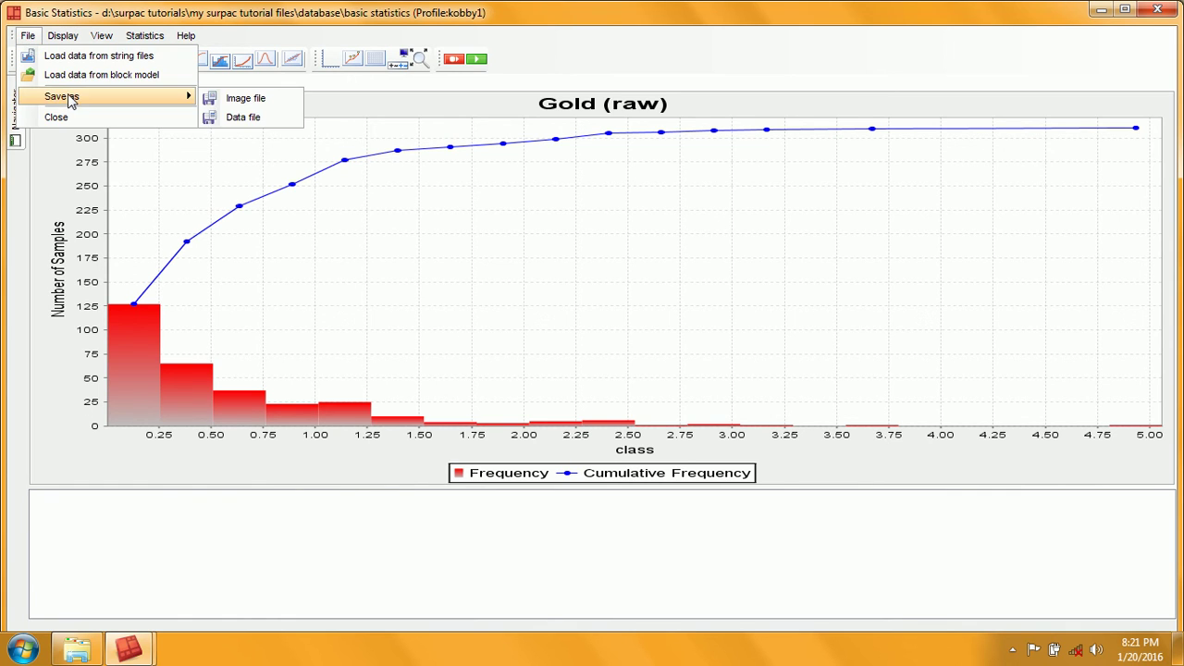
left_click(257, 127)
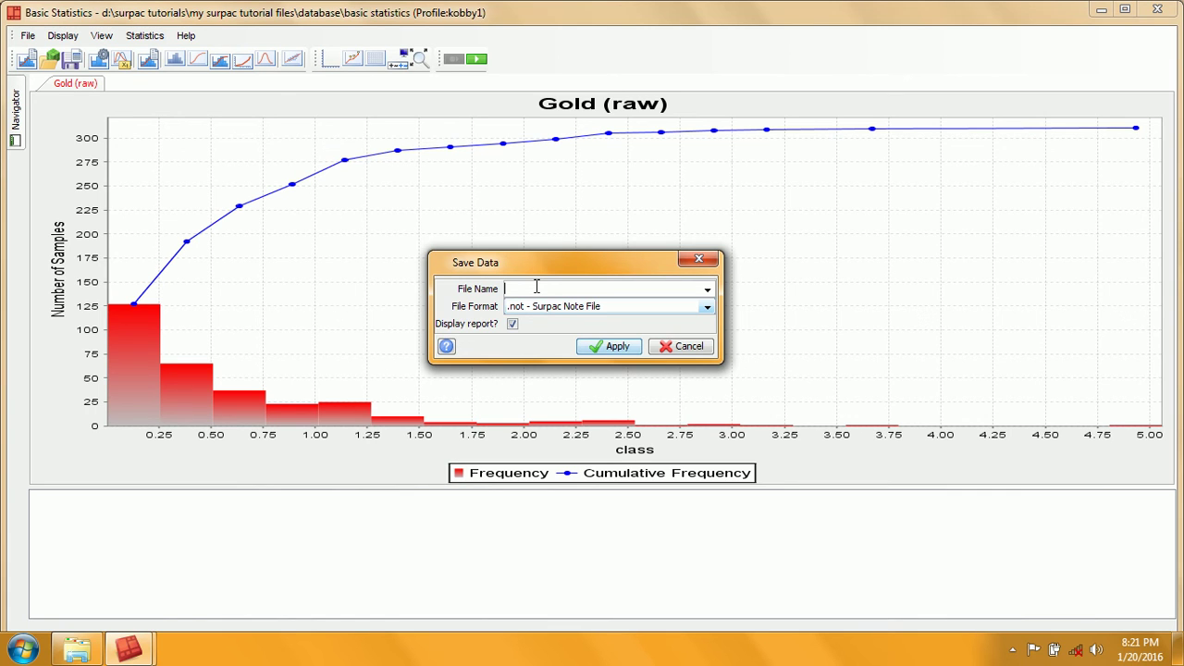
left_click(708, 290)
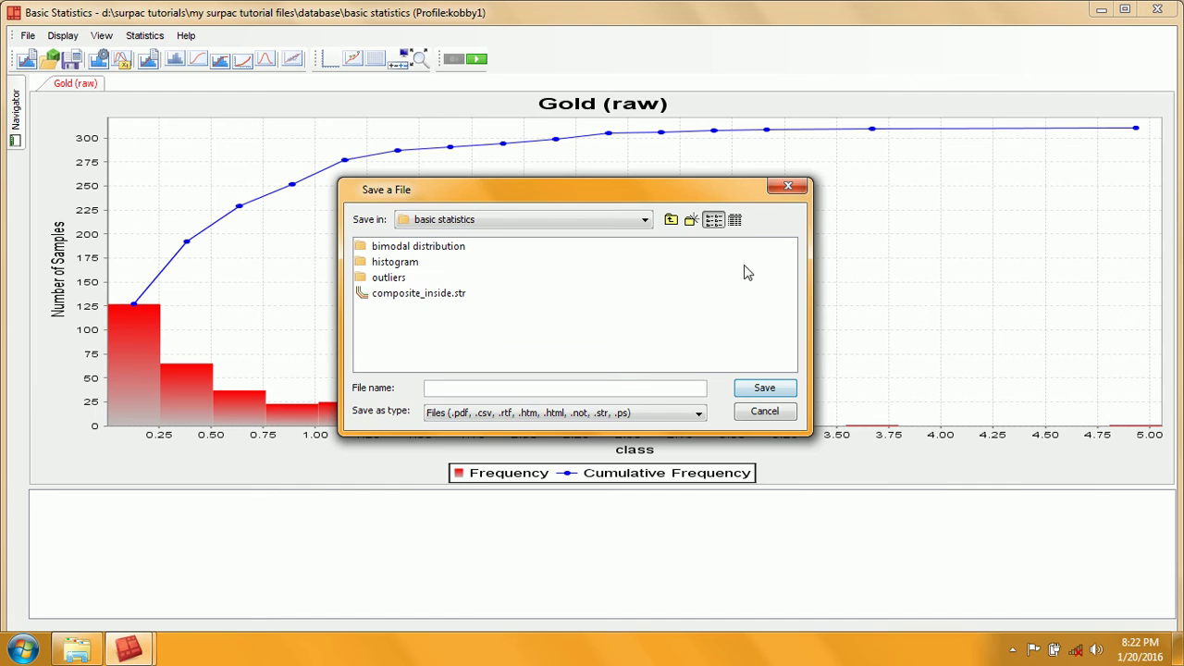
left_click(788, 186)
double_click(551, 289)
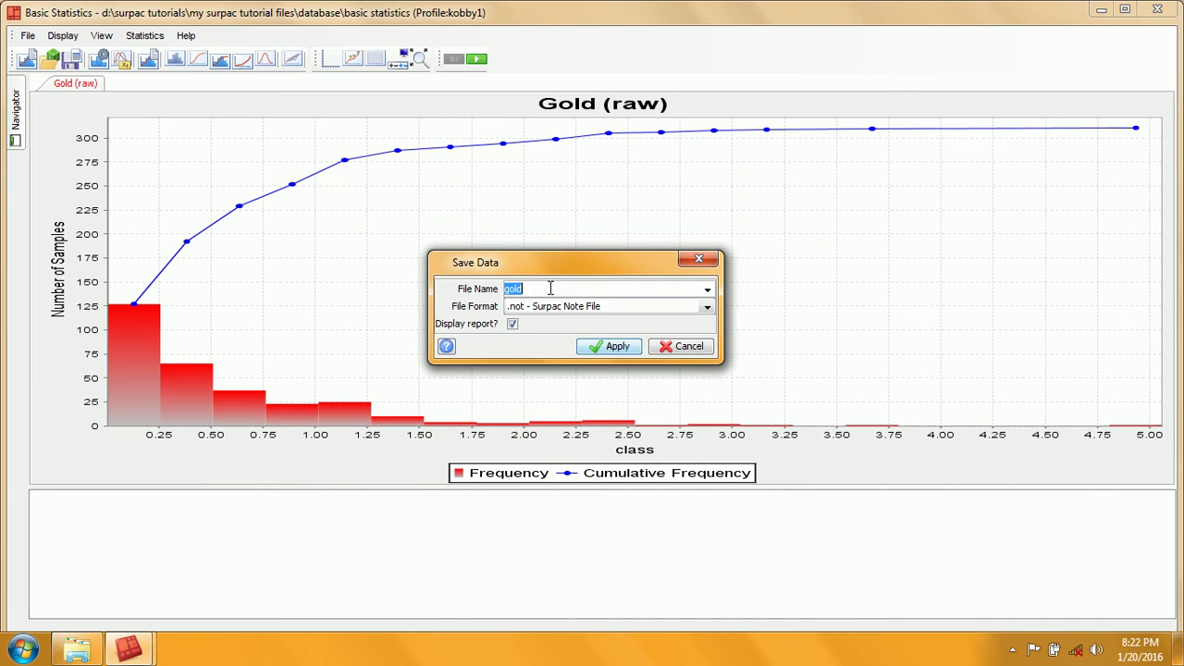
type("gold_values")
left_click(609, 347)
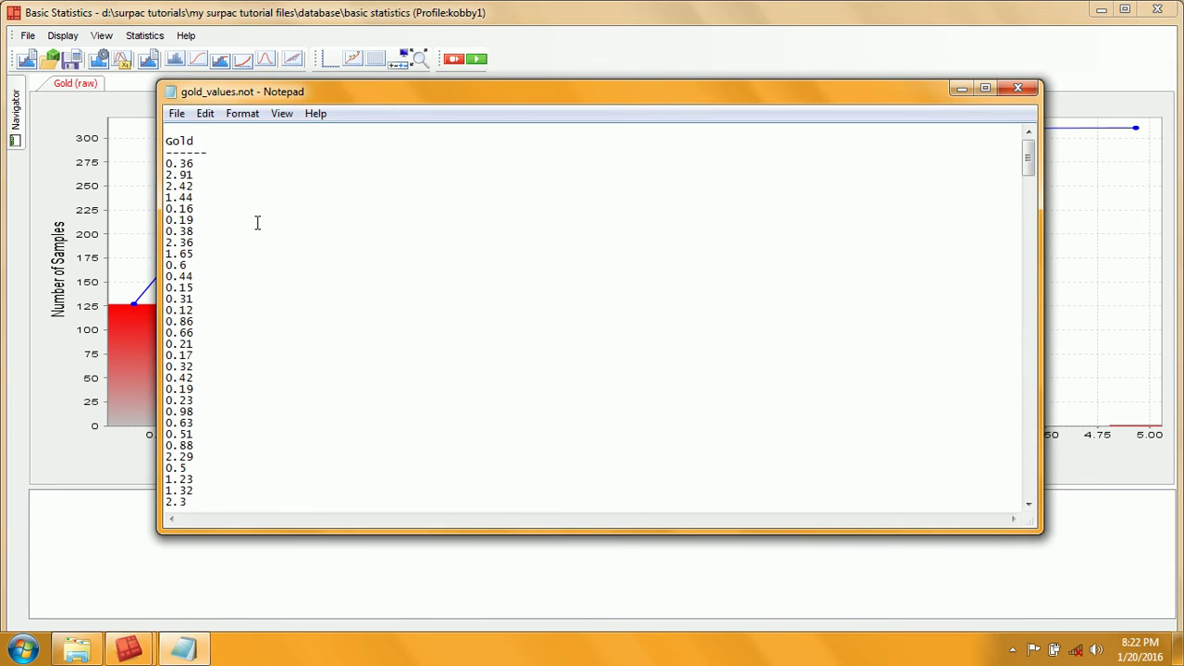
Review the list of gold values in the gold_values.not report and close it.
scroll(205, 184, "down", 7)
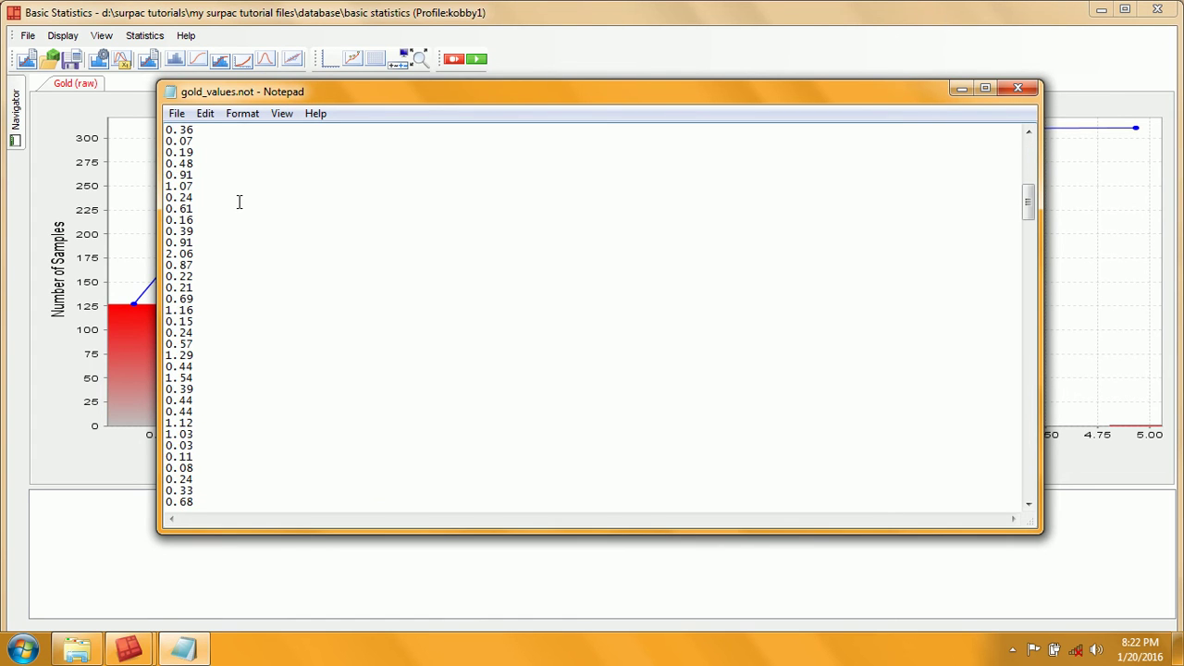
scroll(231, 200, "up", 7)
scroll(198, 159, "down", 1)
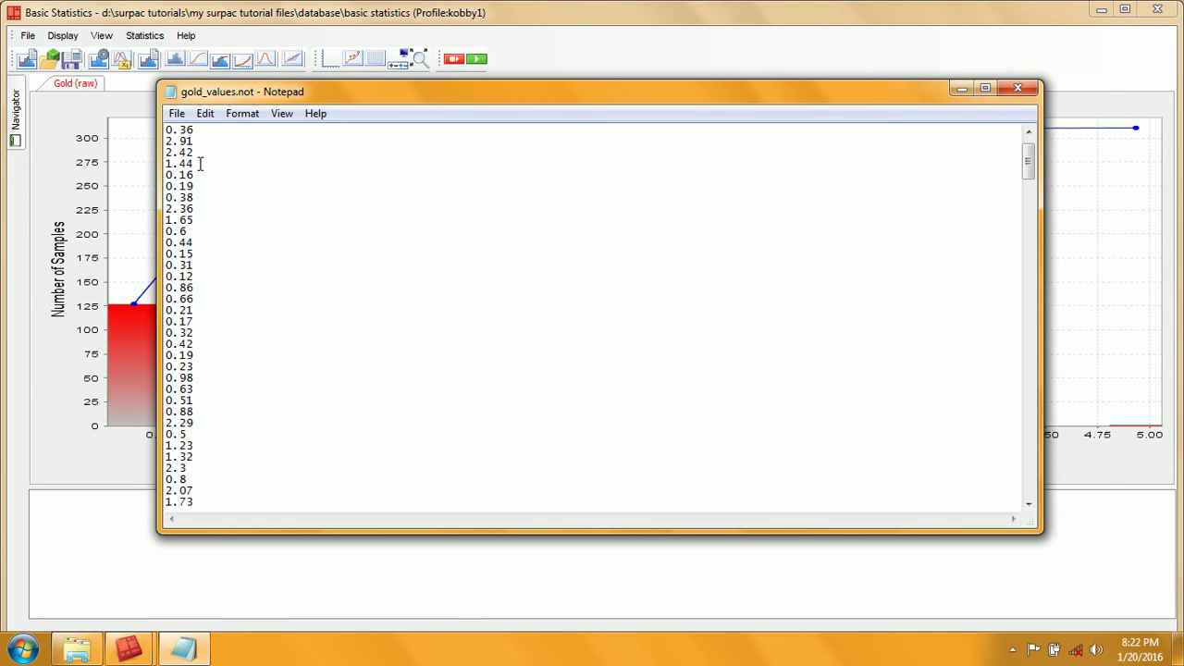
scroll(200, 165, "up", 1)
scroll(201, 165, "down", 1)
scroll(196, 155, "up", 1)
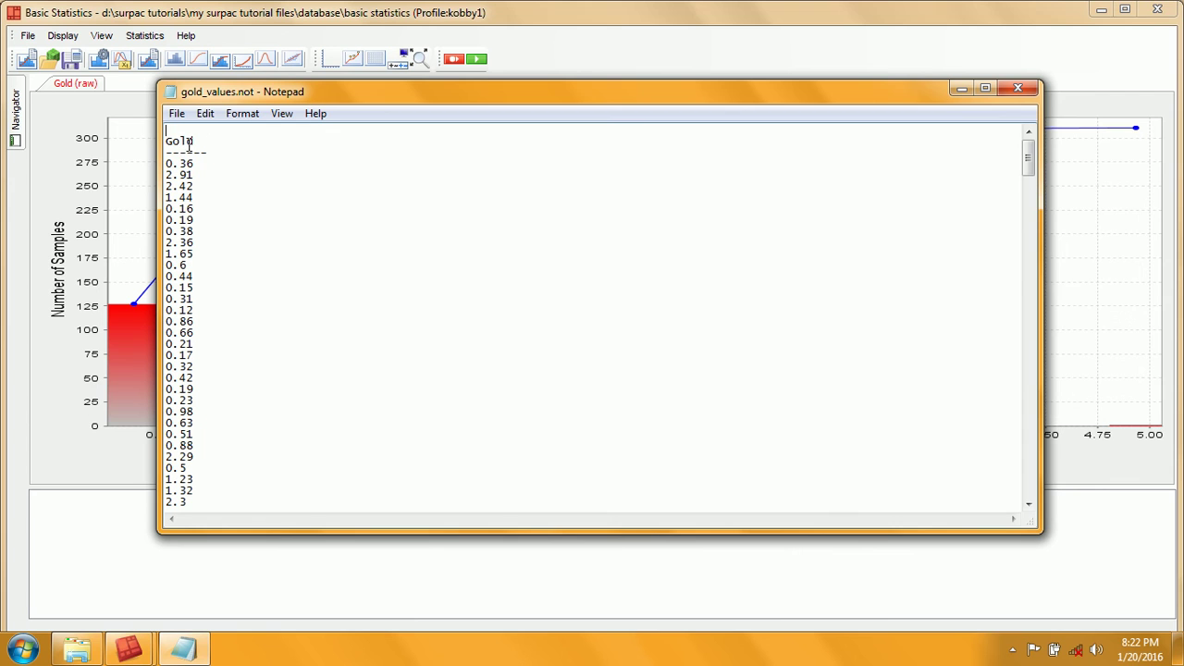
scroll(205, 387, "down", 5)
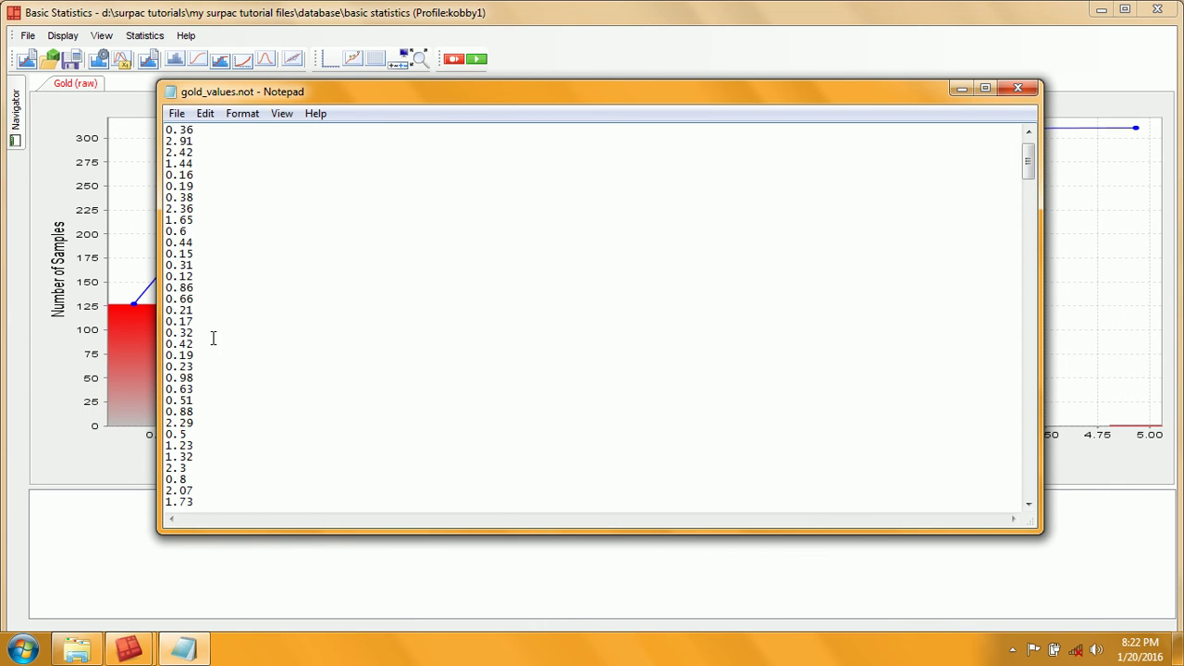
left_click(1018, 88)
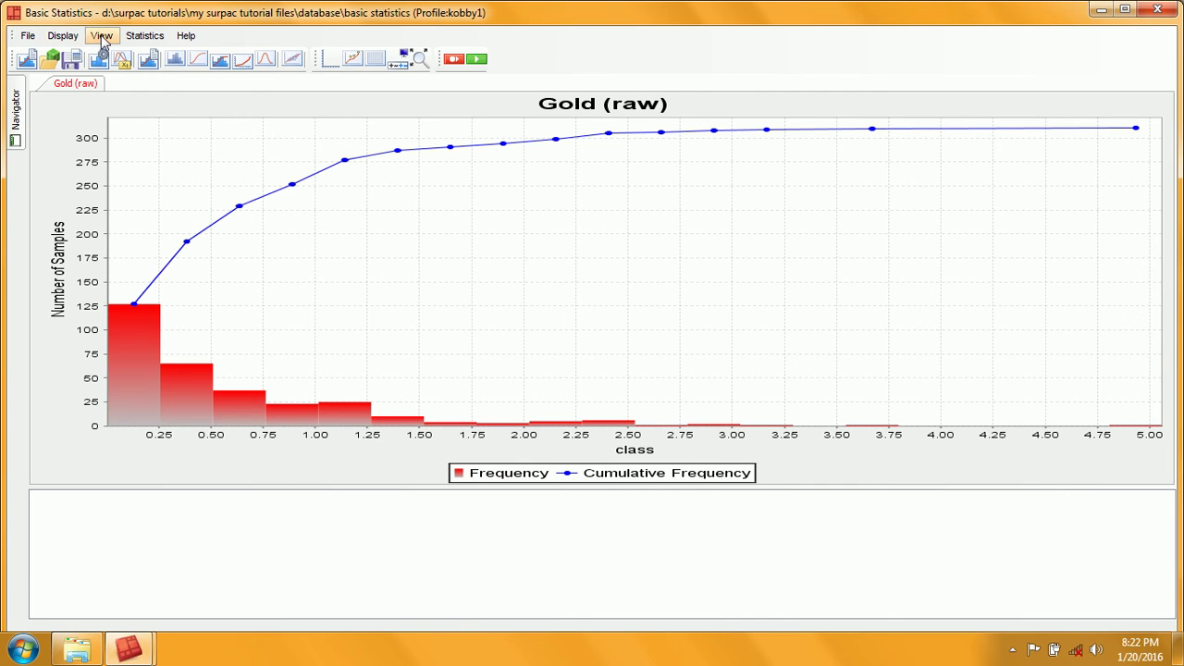
Display only the Gold histogram and set up an image export of the current chart with the filename histogram.
left_click(177, 63)
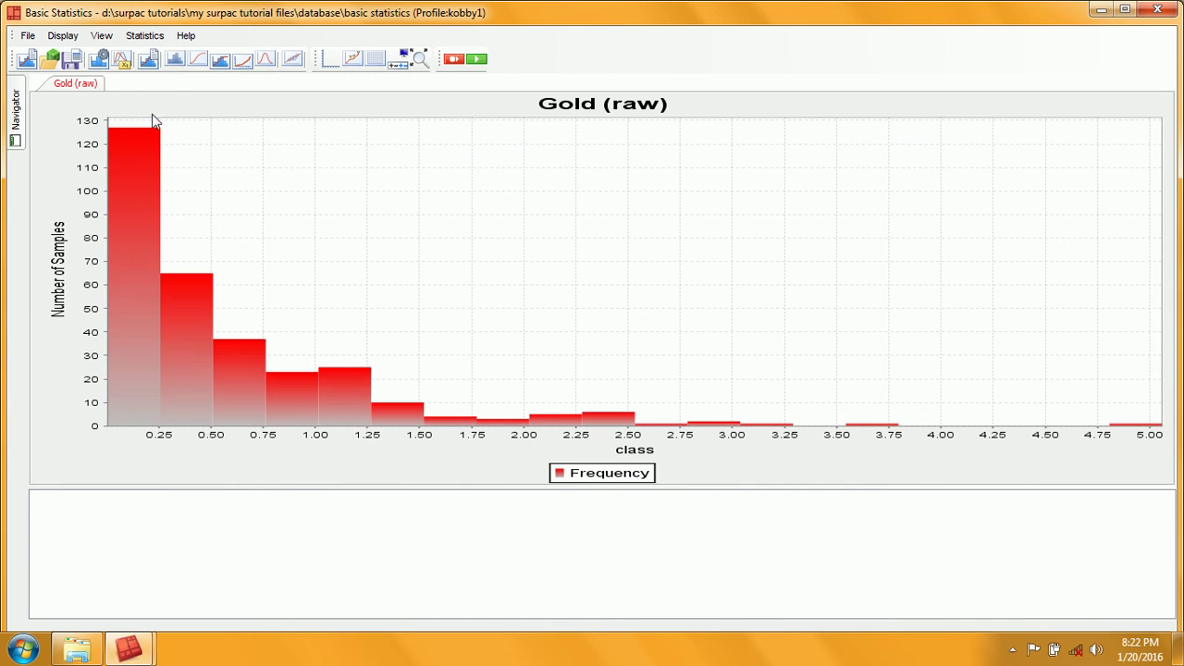
left_click(29, 37)
mouse_move(60, 97)
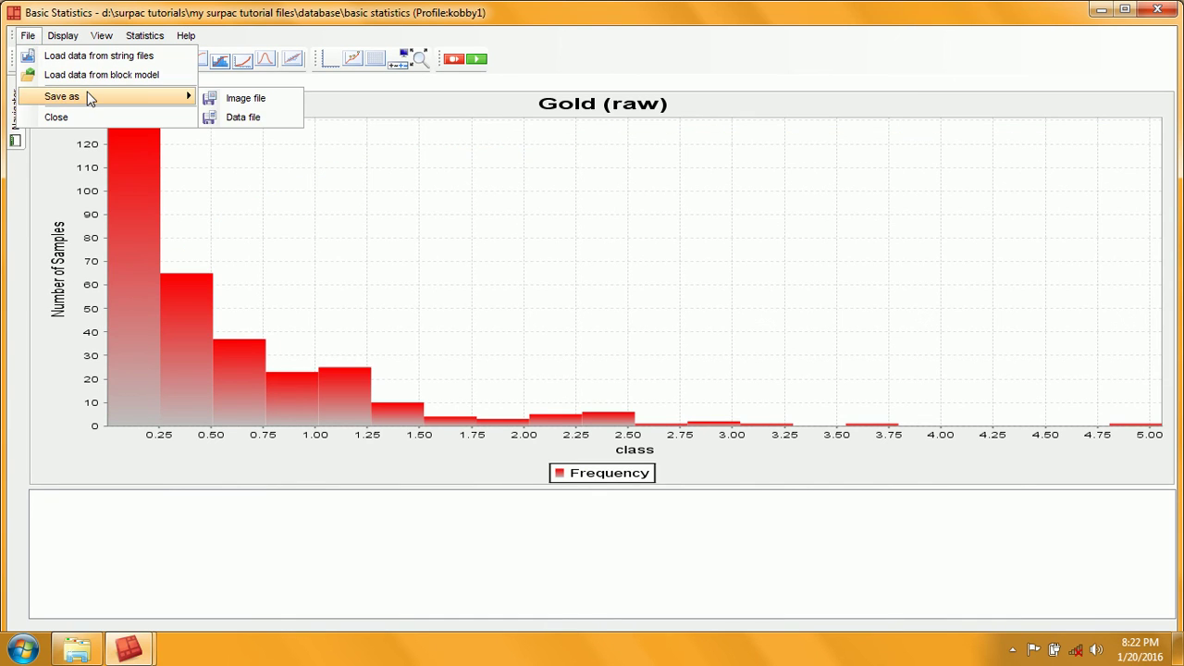
left_click(252, 100)
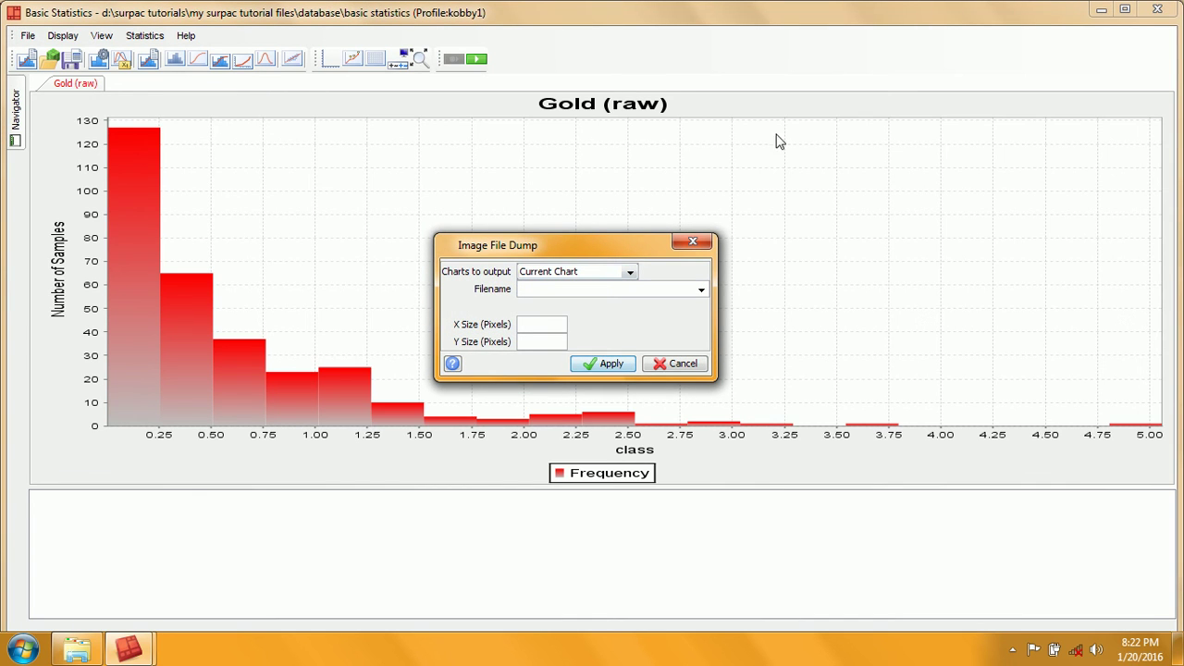
left_click(630, 272)
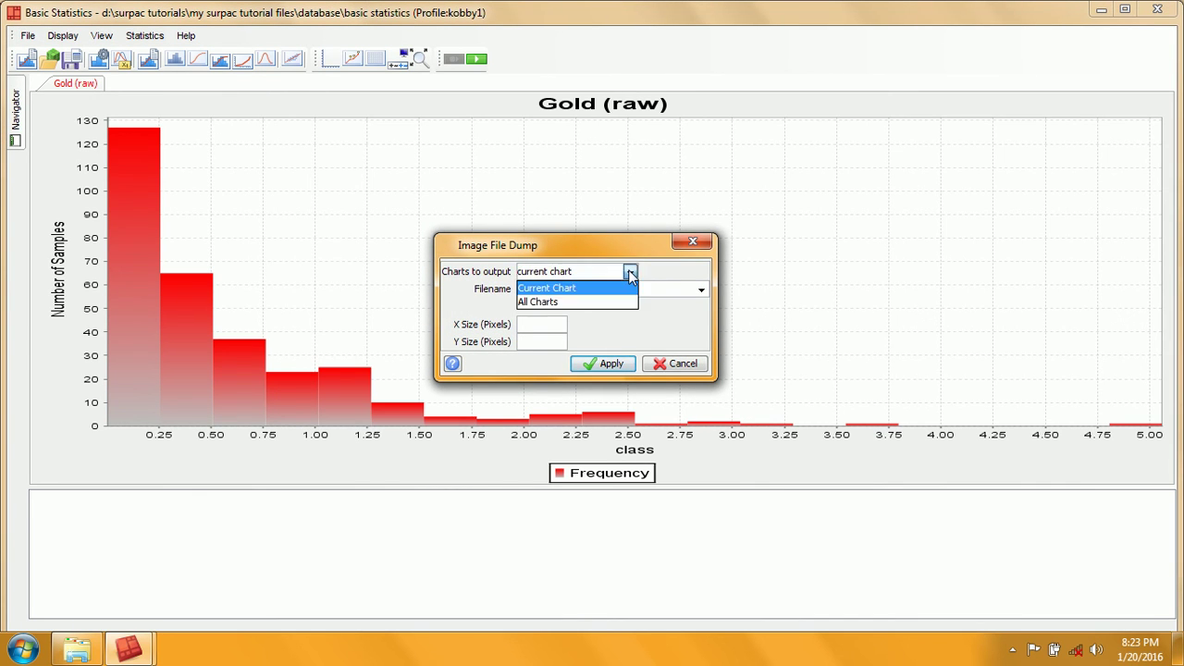
left_click(568, 290)
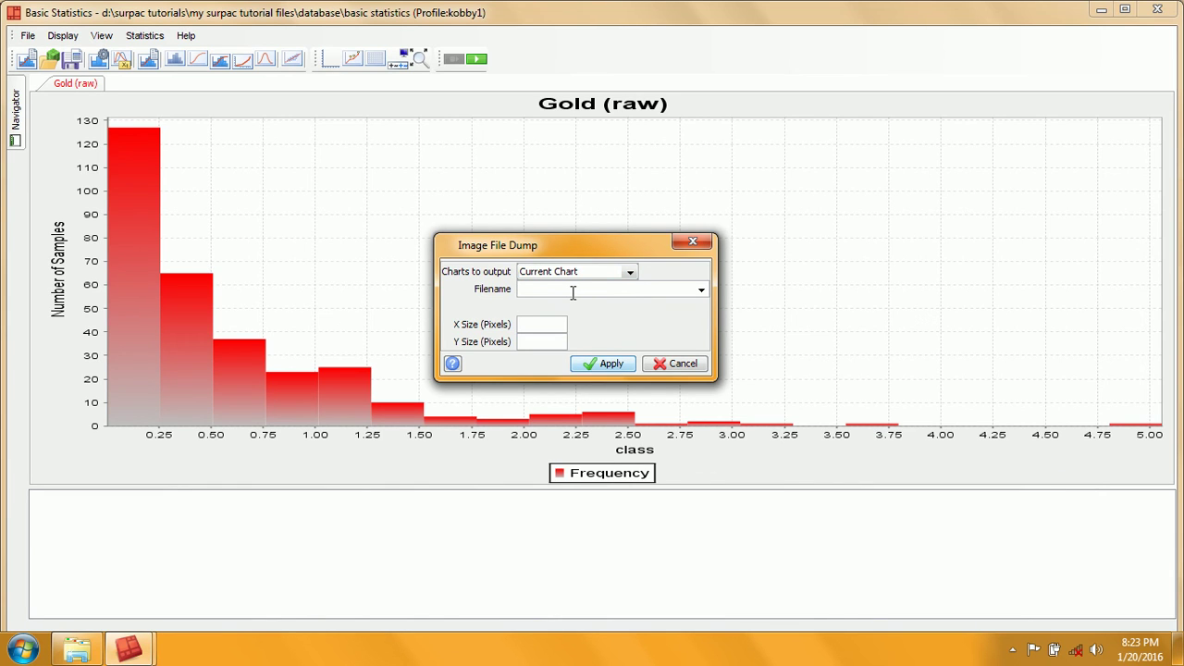
left_click(573, 292)
type("histogram")
Set the image size to 600 by 600 pixels and save the chart image.
left_click(535, 324)
type("600")
key("Tab")
type("600")
left_click(611, 365)
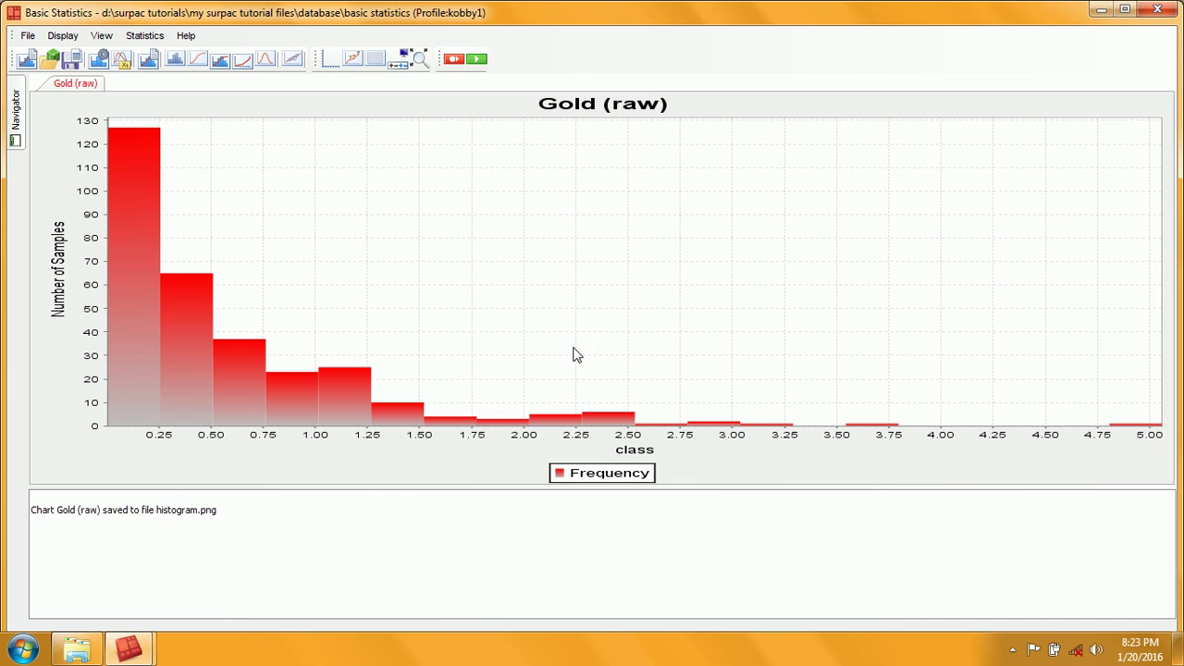
Open histogram.png from the basic statistics folder and view it in a maximized image viewer.
left_click(16, 109)
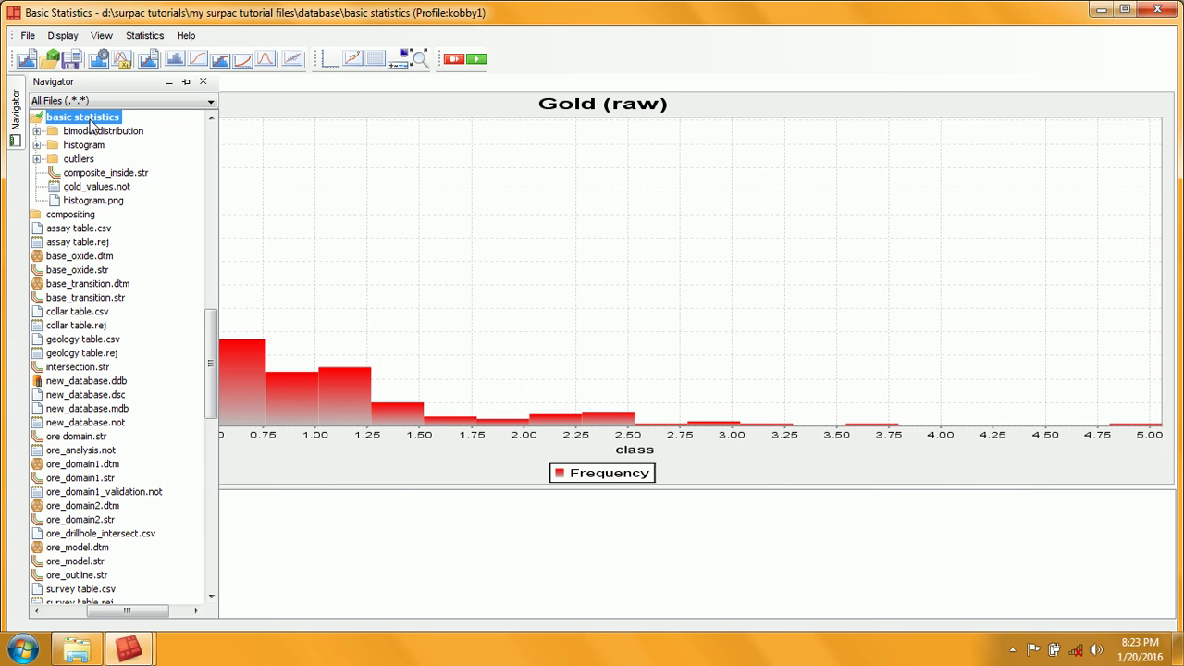
left_click(100, 202)
right_click(100, 204)
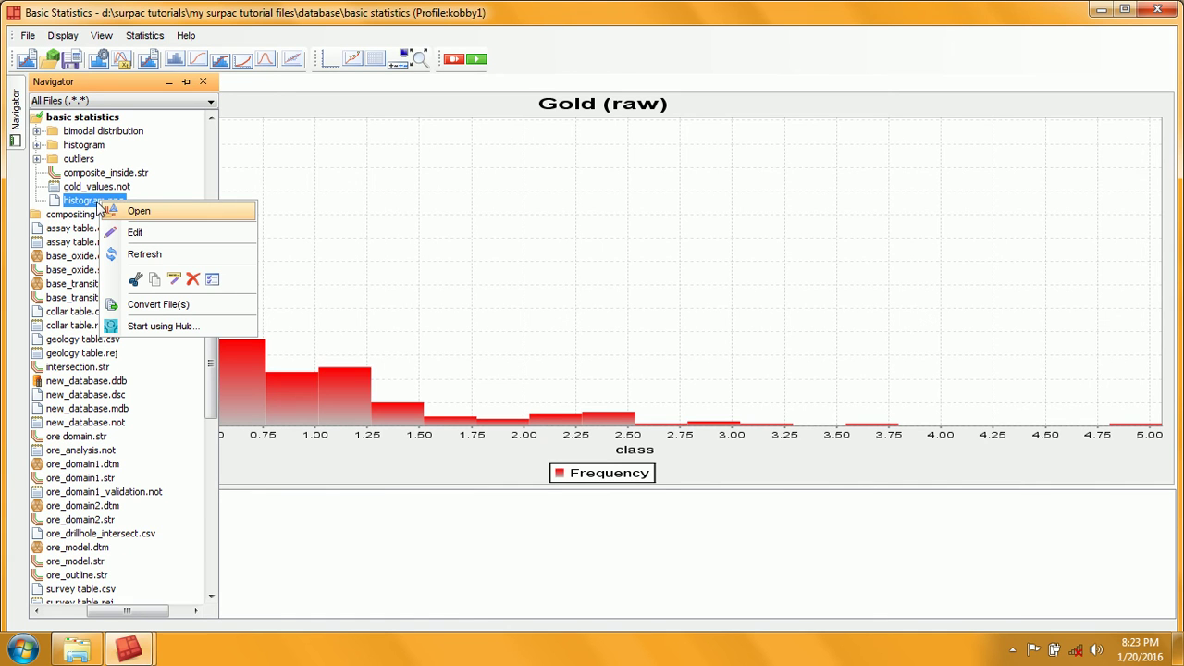
left_click(147, 213)
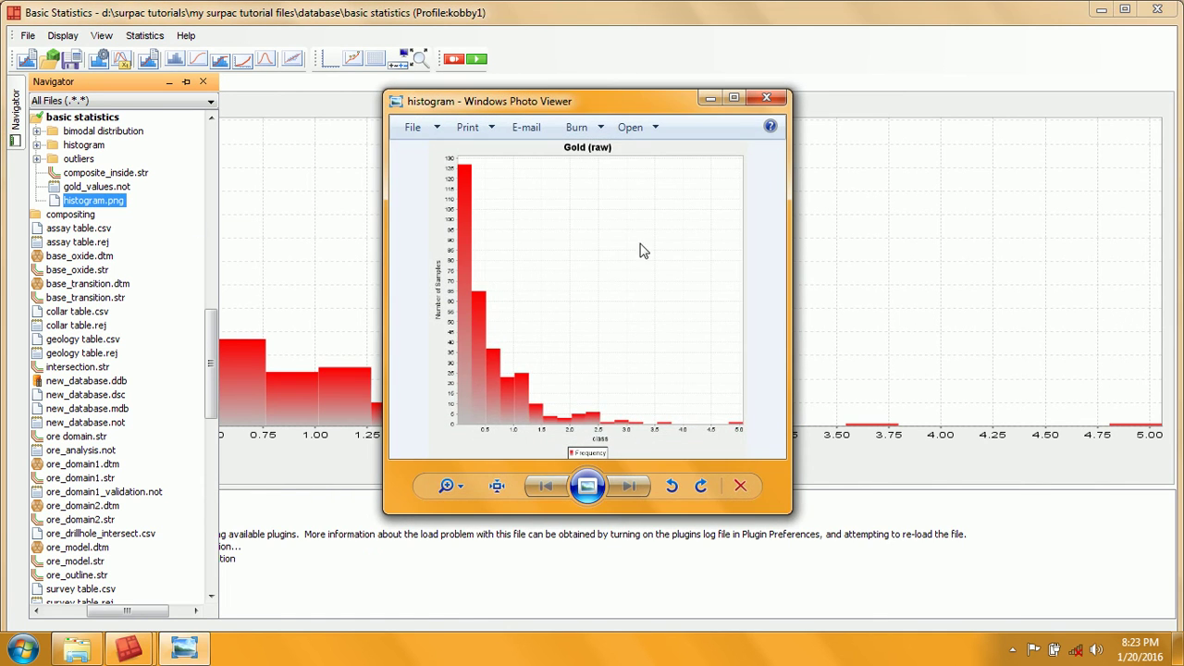
left_click(734, 97)
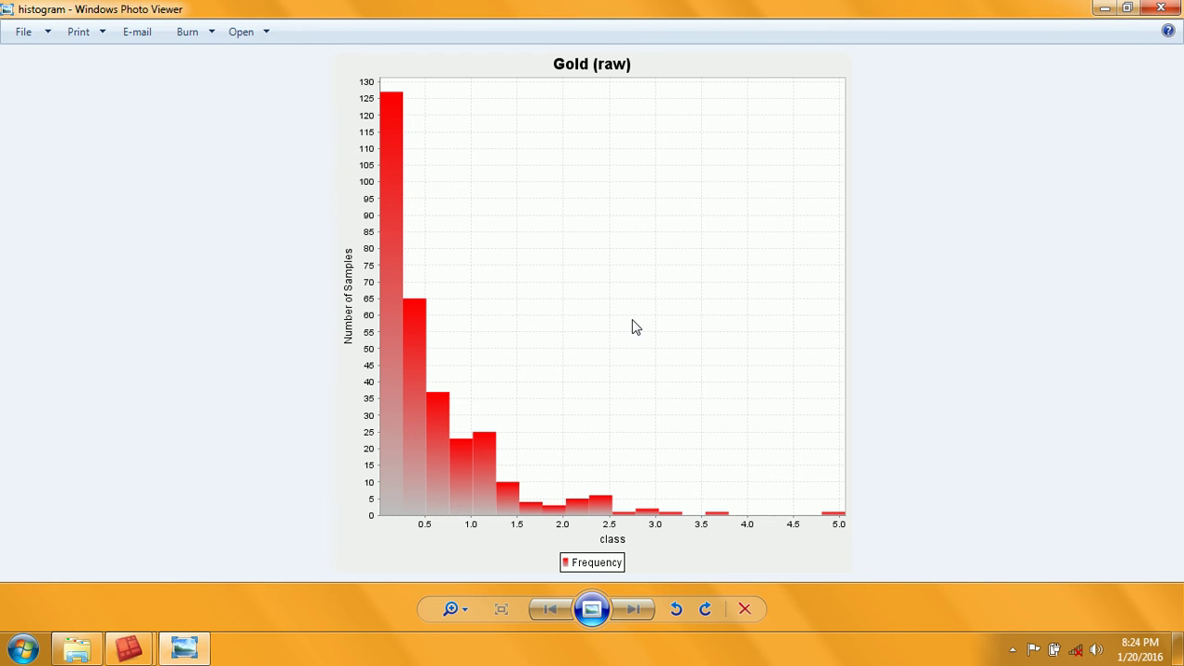
Close the histogram image viewer and clear the messages in the Basic Statistics window.
left_click(1161, 8)
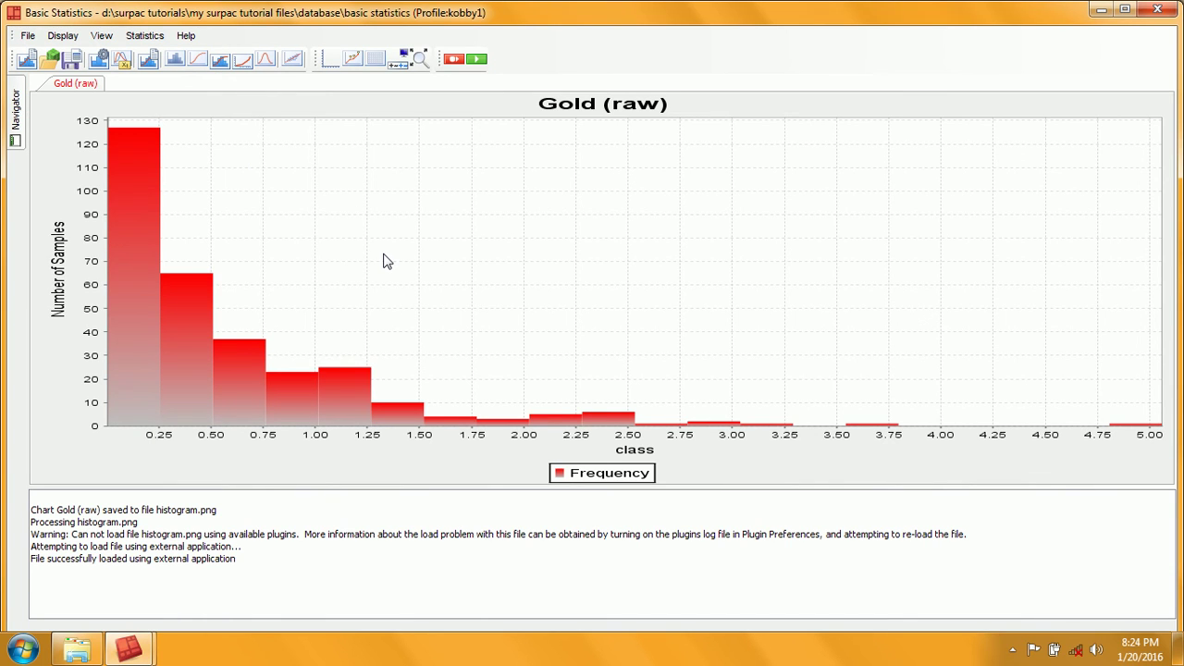
right_click(537, 525)
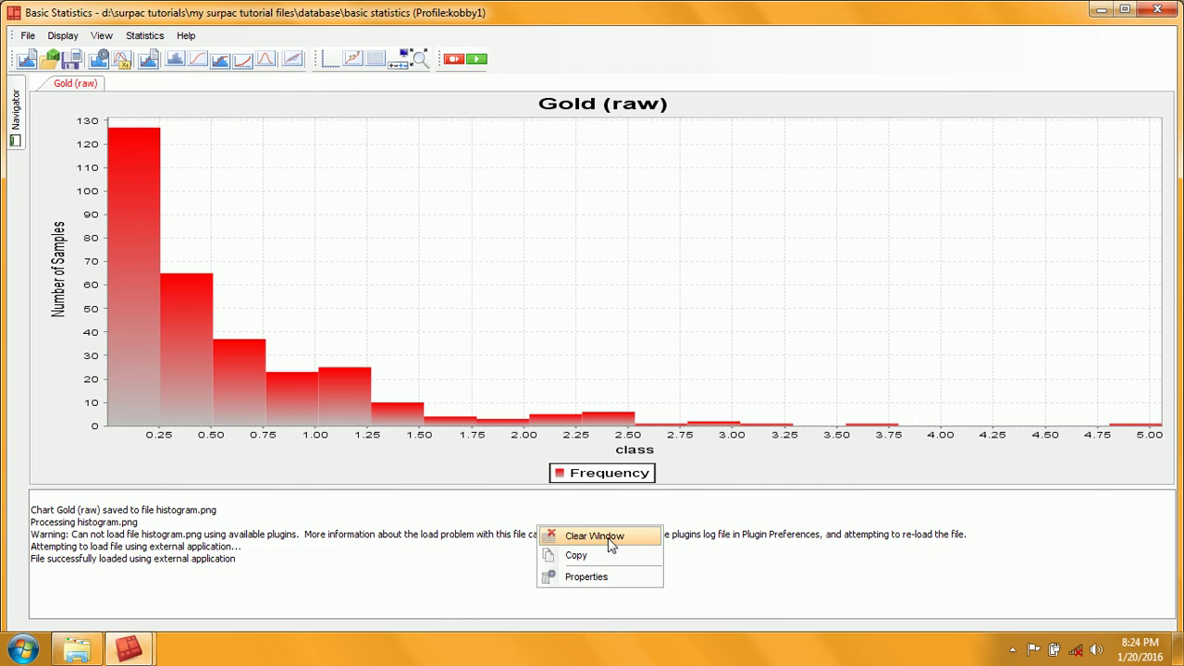
left_click(610, 544)
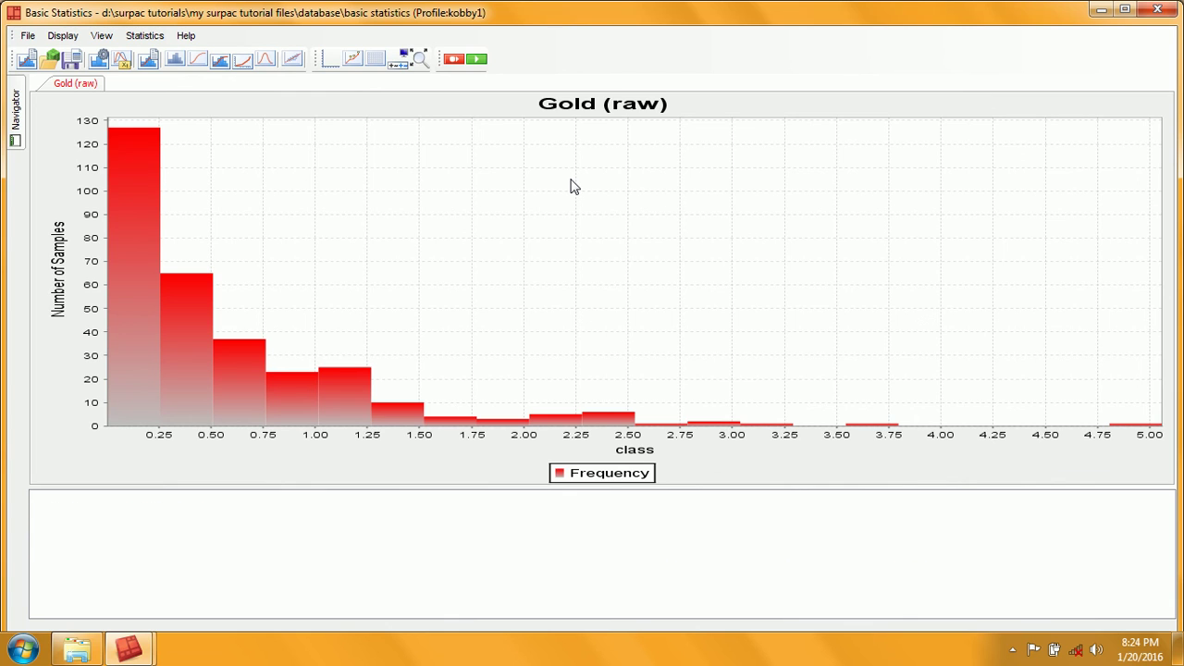
left_click(144, 35)
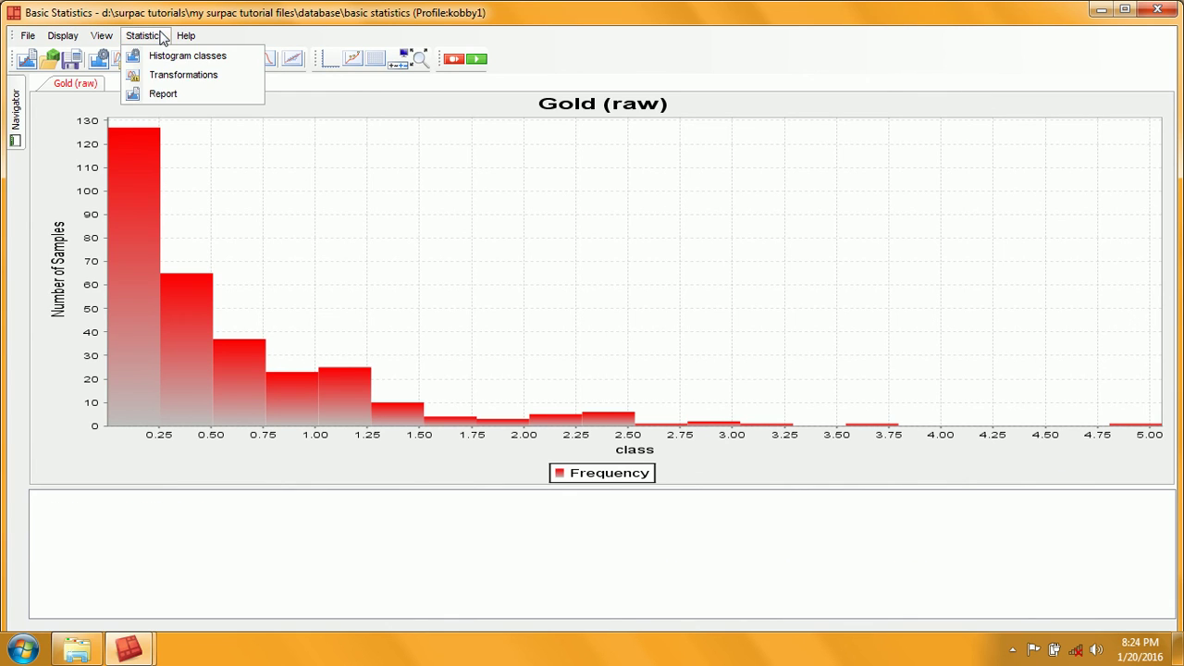
left_click(185, 96)
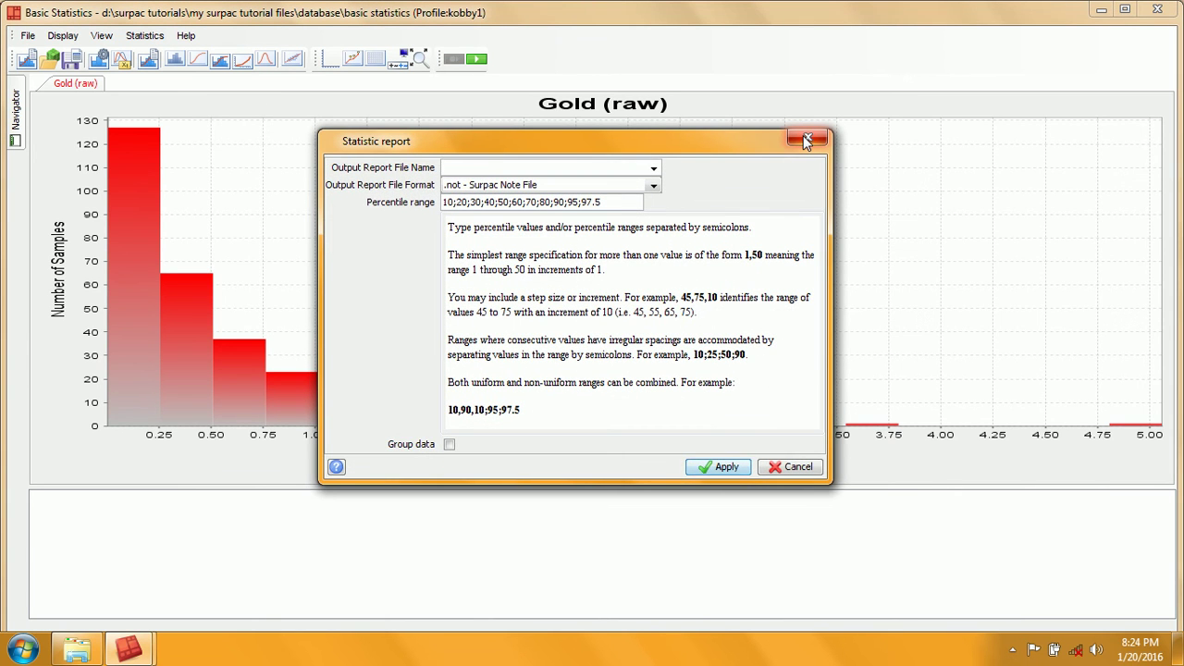
left_click(807, 139)
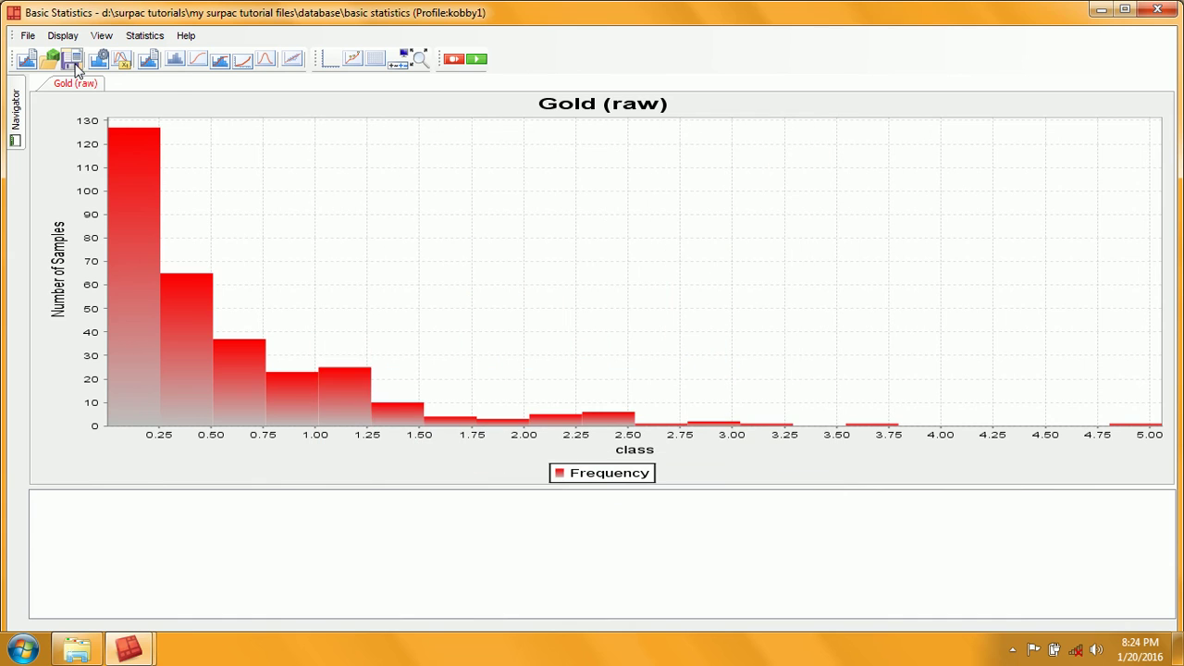
Set up a statistics report with the output file name statistics_report in the .not Surpac Note File format.
left_click(148, 61)
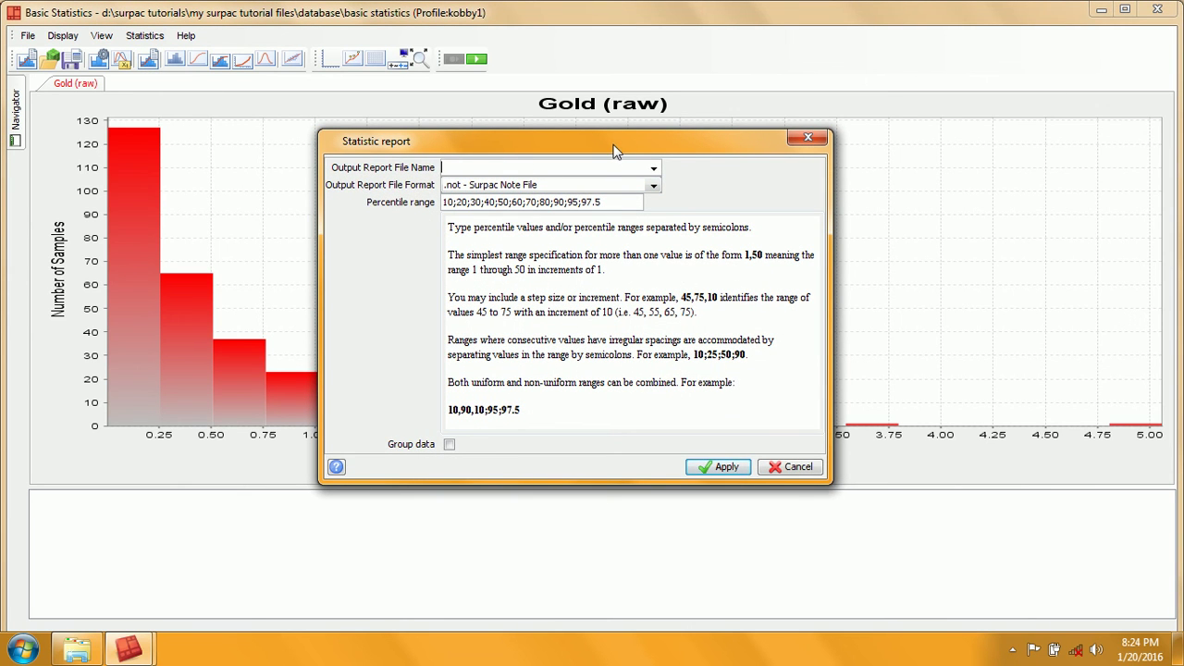
left_click(523, 170)
type("statistics _report")
left_click_drag(597, 150, 602, 137)
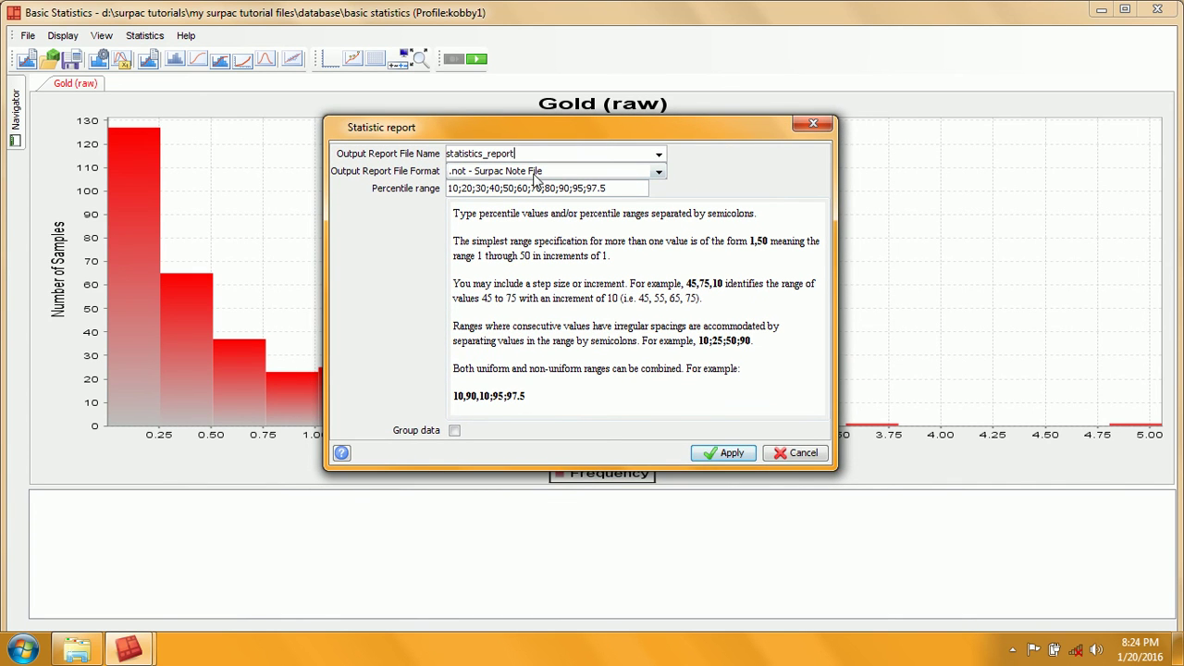
left_click(659, 173)
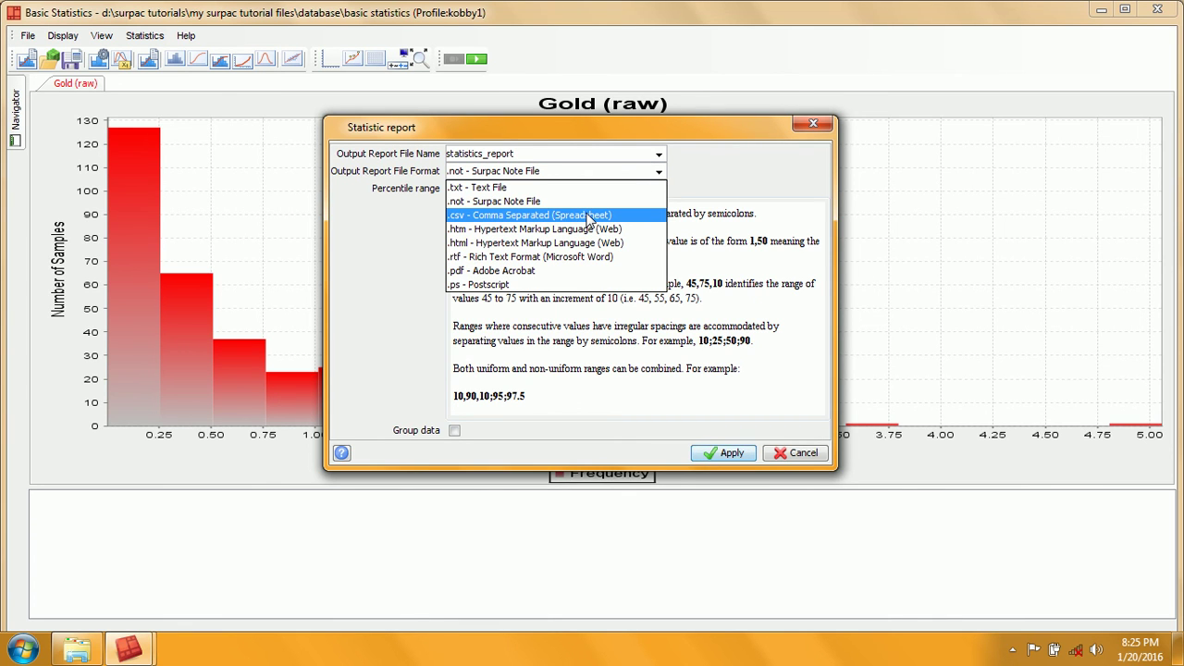
left_click(583, 127)
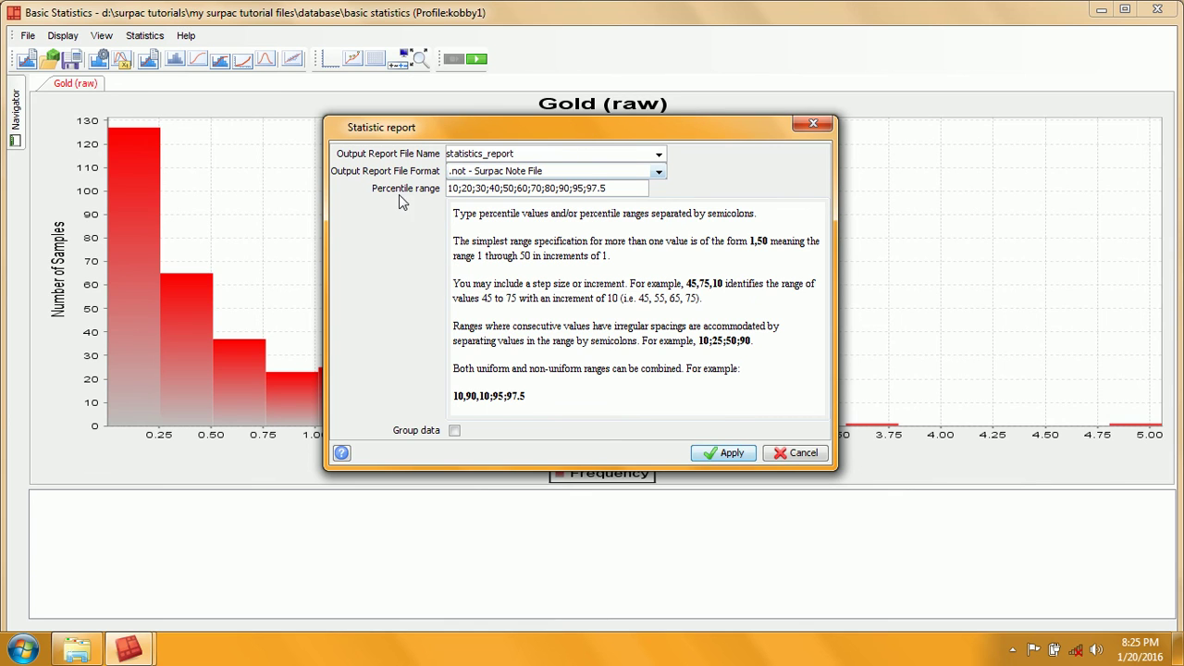
Set the report's percentile range to 0,90,10;95;97;99;100 and generate the report.
double_click(609, 188)
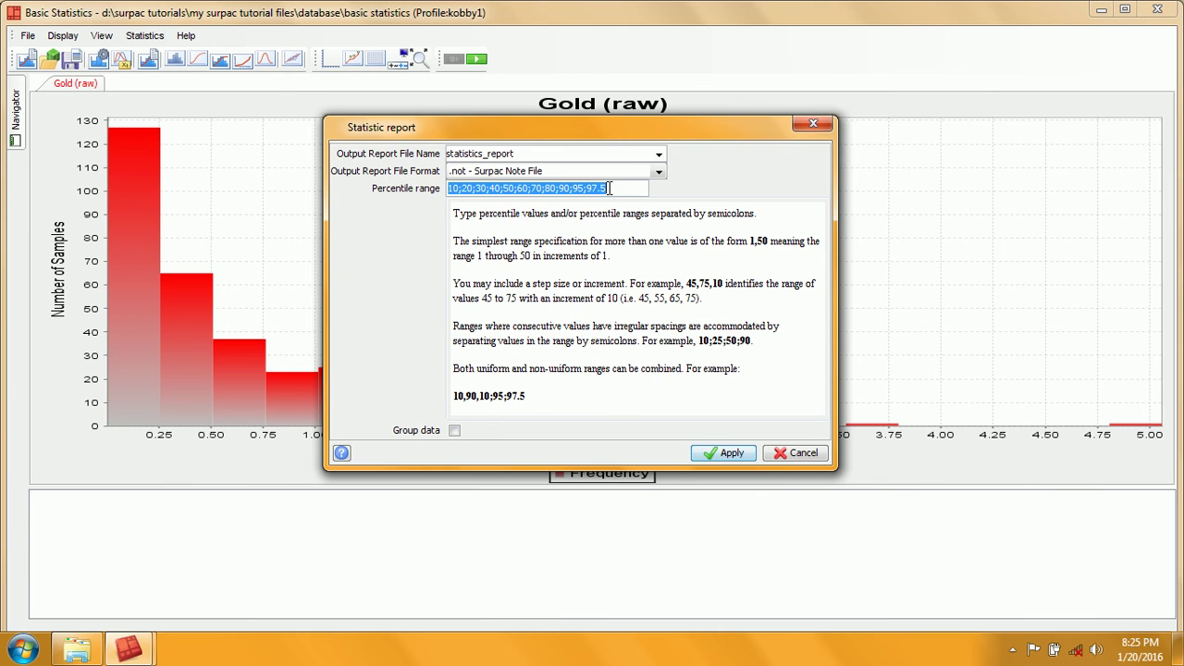
type("0")
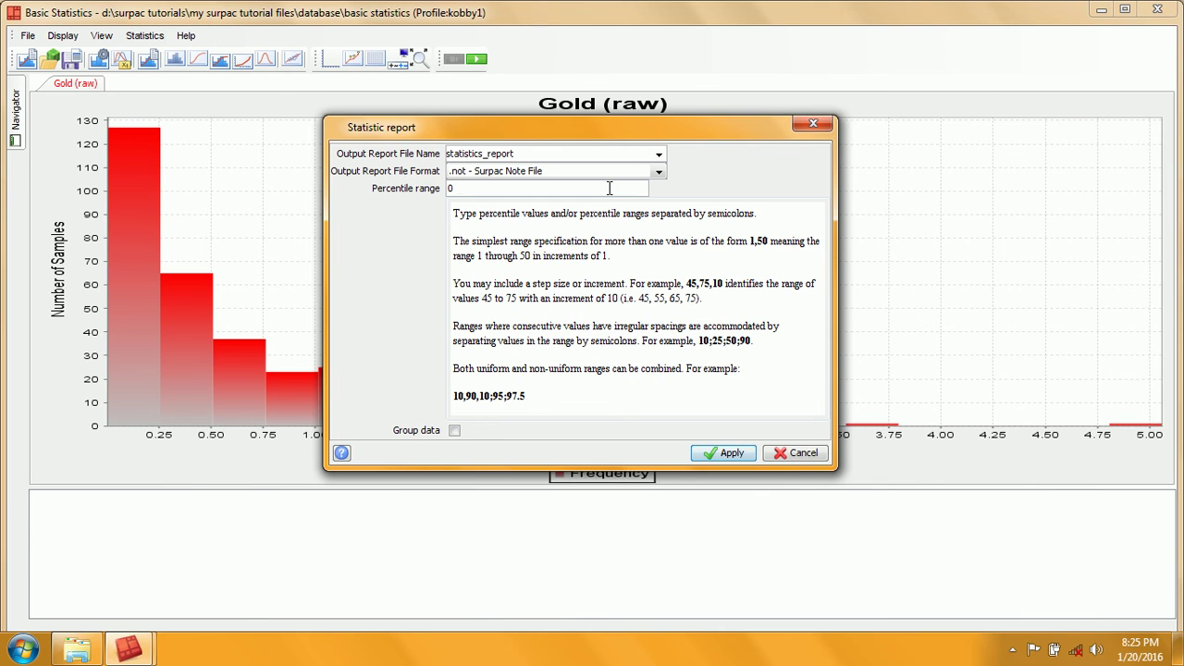
type(",90,10;95;97;99")
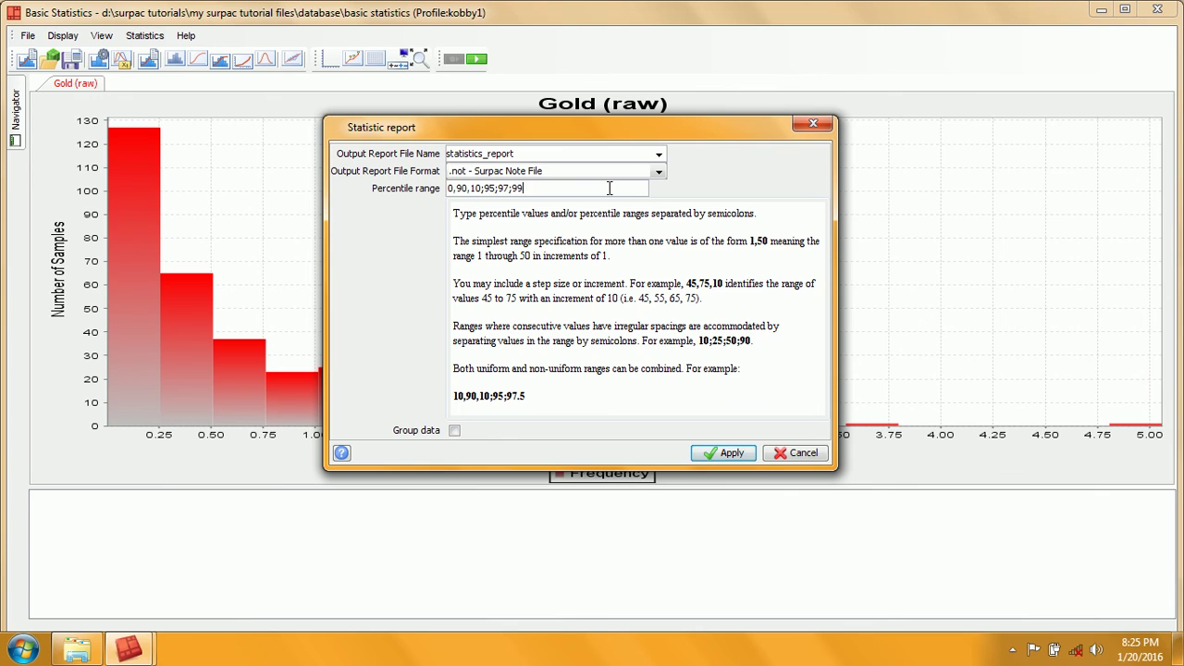
type(";100")
left_click(727, 457)
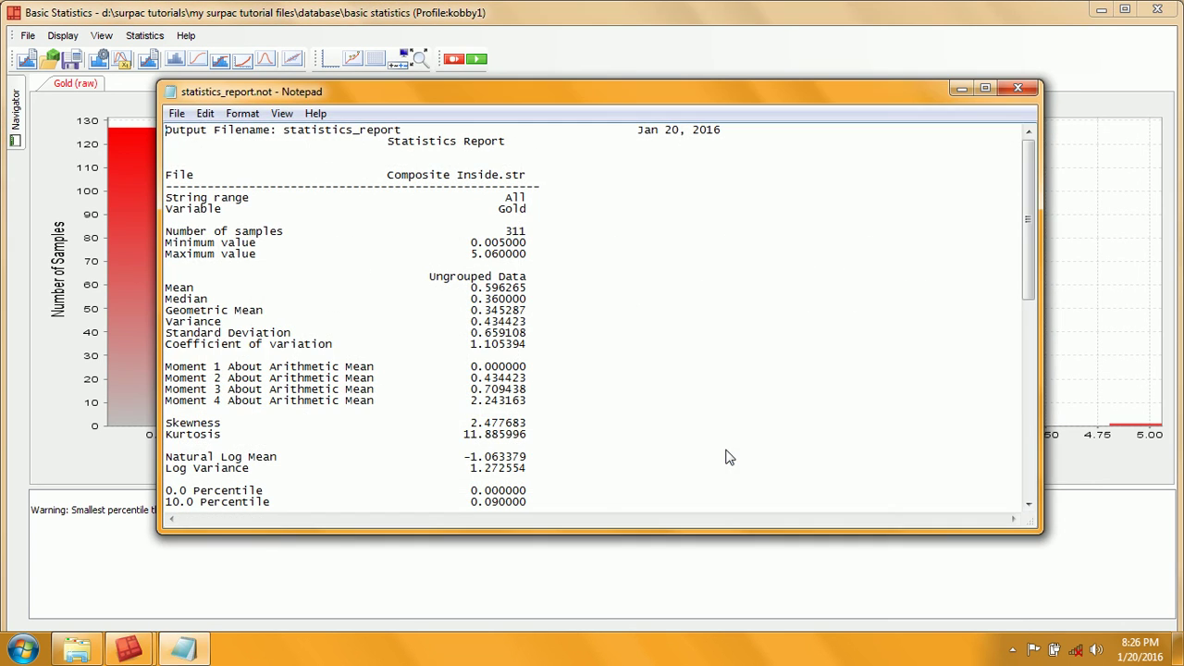
Maximize the statistics report and examine its output filename, source file, string range, variable, number of samples, and minimum and maximum values.
left_click(987, 89)
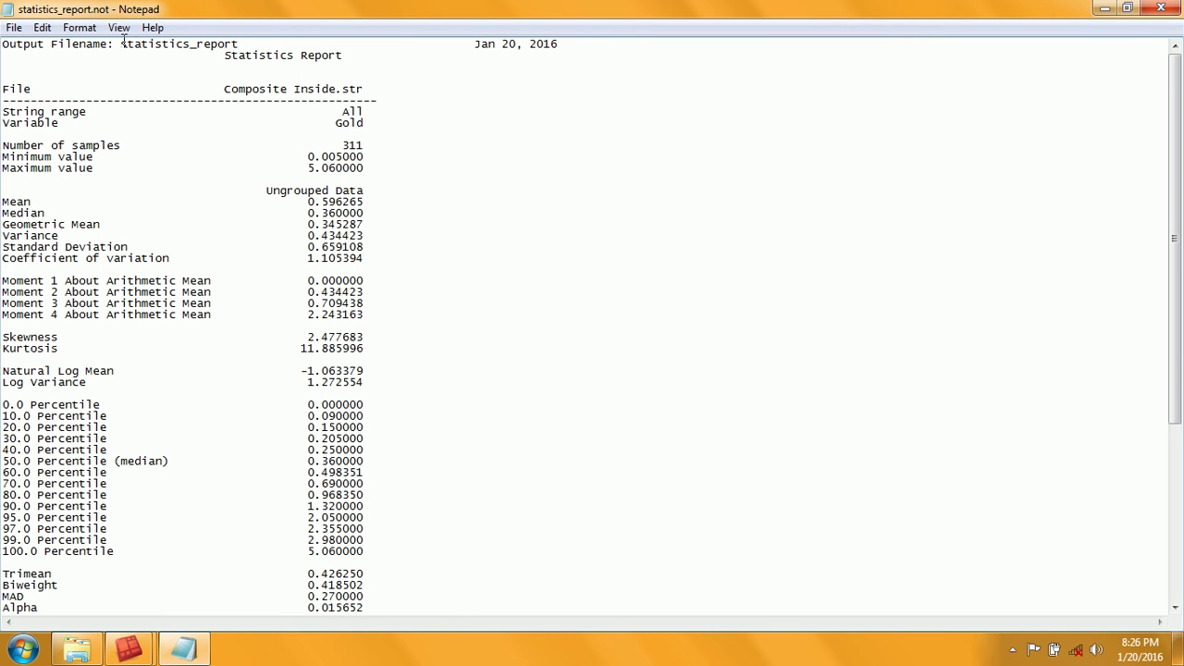
left_click_drag(122, 43, 241, 43)
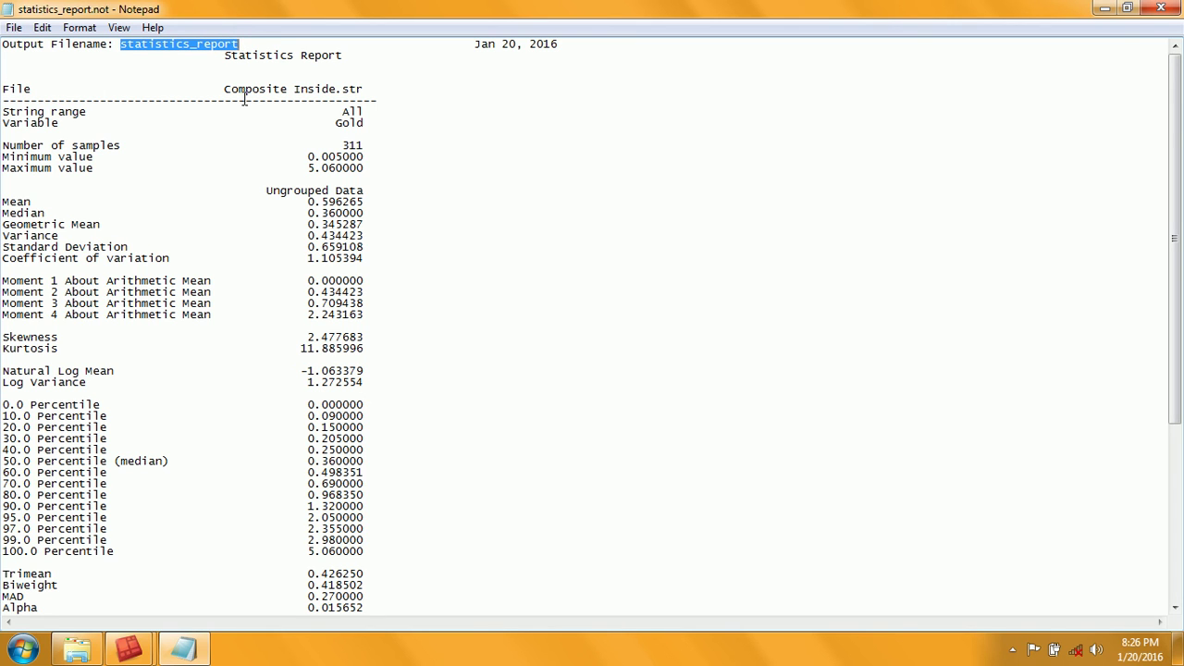
left_click_drag(224, 88, 365, 87)
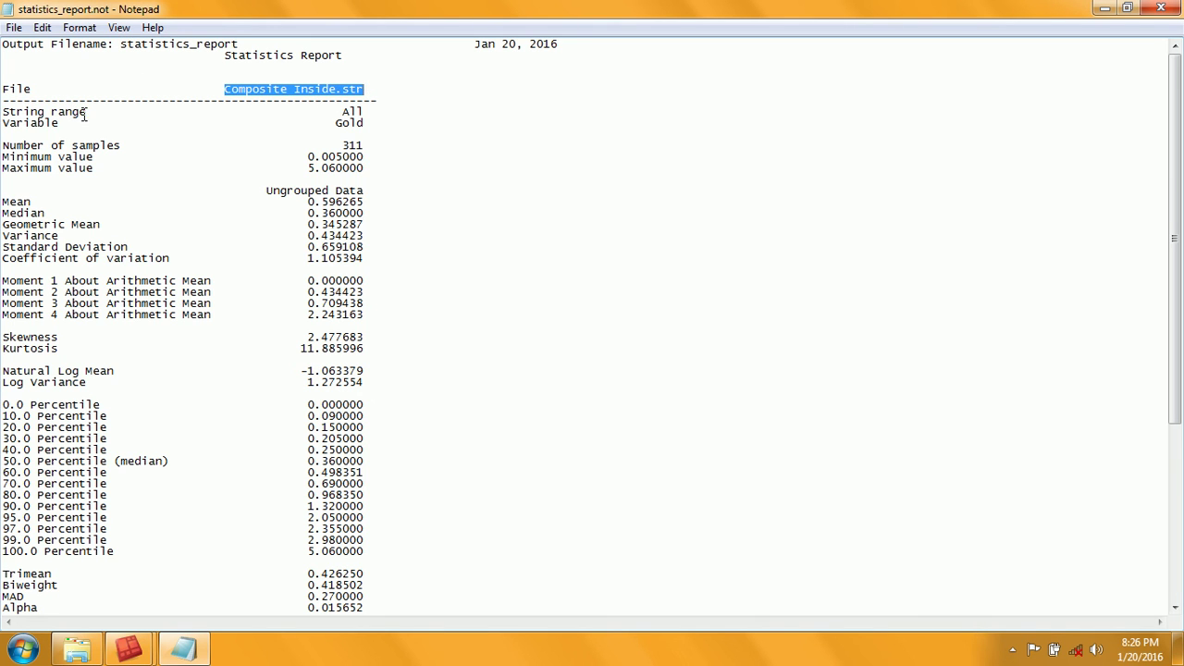
left_click(366, 111)
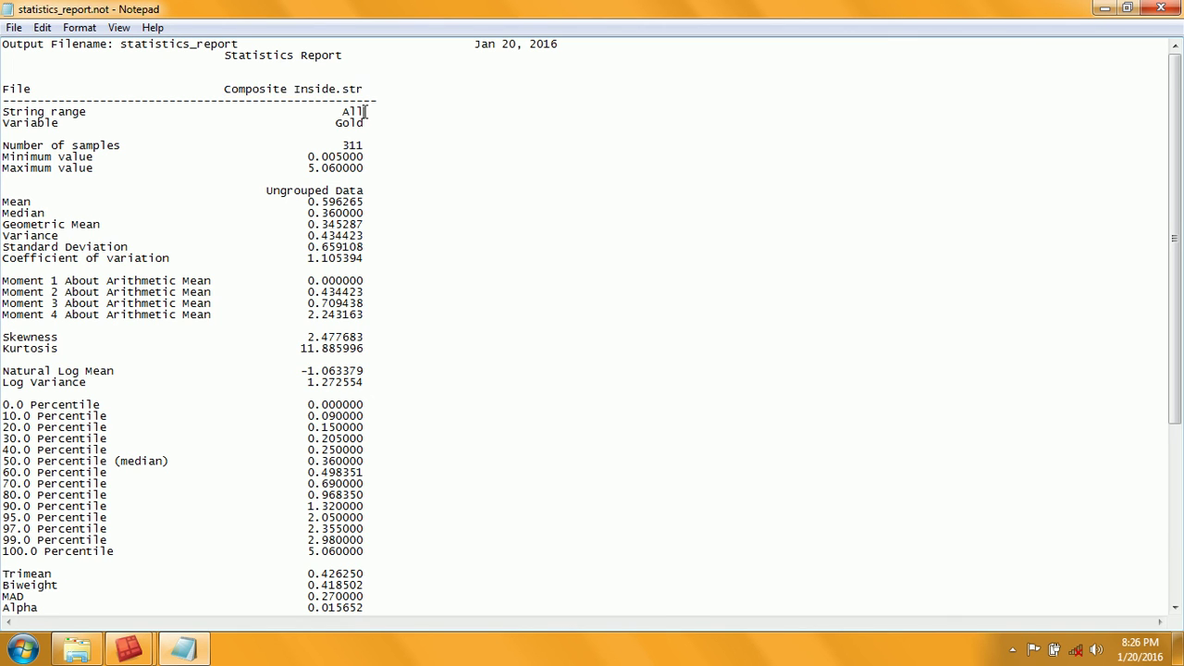
left_click_drag(367, 111, 336, 111)
left_click(367, 122)
double_click(366, 122)
left_click_drag(369, 146, 341, 144)
left_click(367, 145)
left_click_drag(308, 157, 371, 155)
key("ctrl+c")
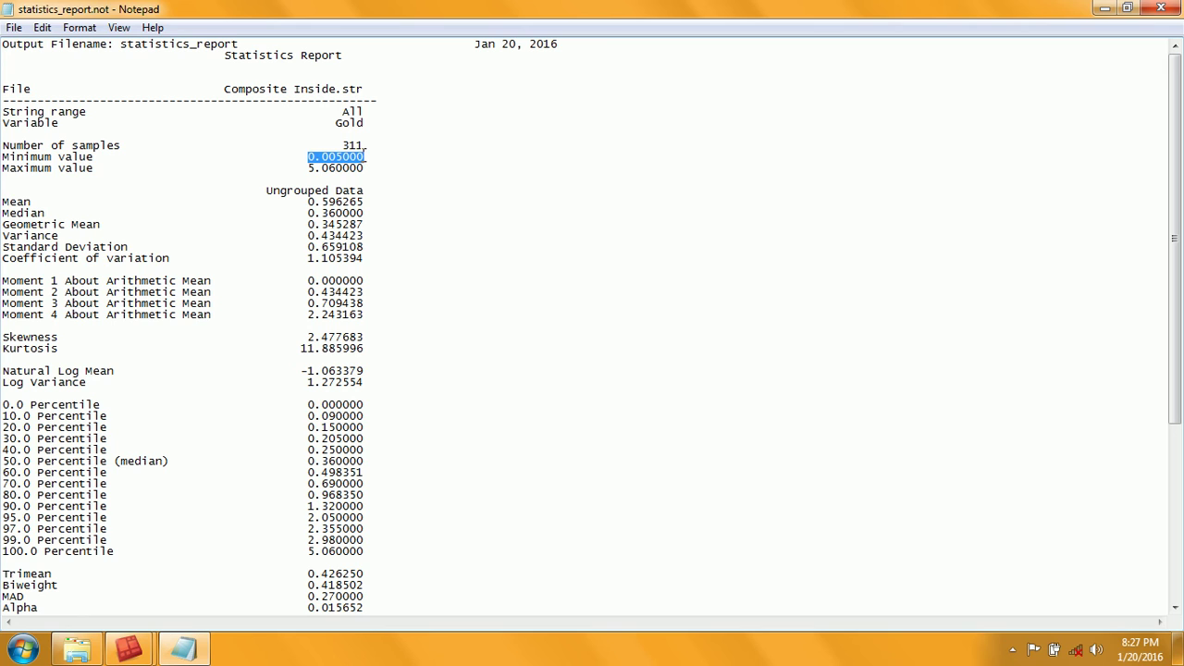
left_click_drag(311, 168, 376, 168)
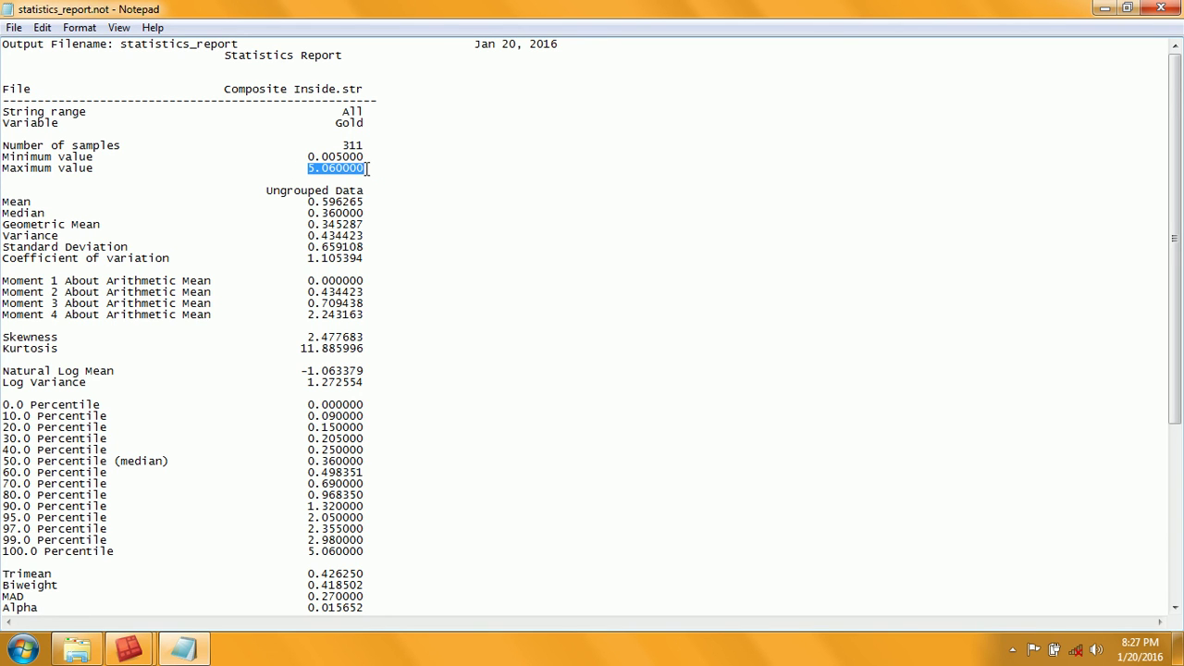
Examine the mean, median, variance and standard deviation in the report, comparing the median with the 50th percentile.
left_click(366, 201)
left_click_drag(303, 202, 369, 202)
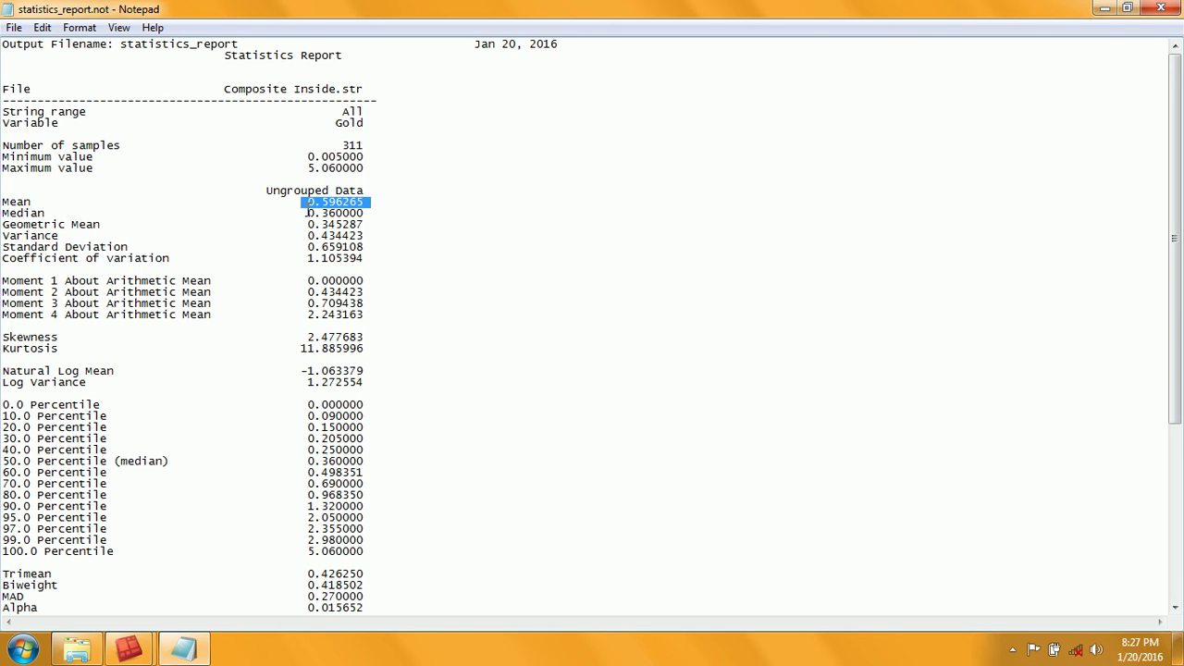
left_click_drag(308, 212, 367, 212)
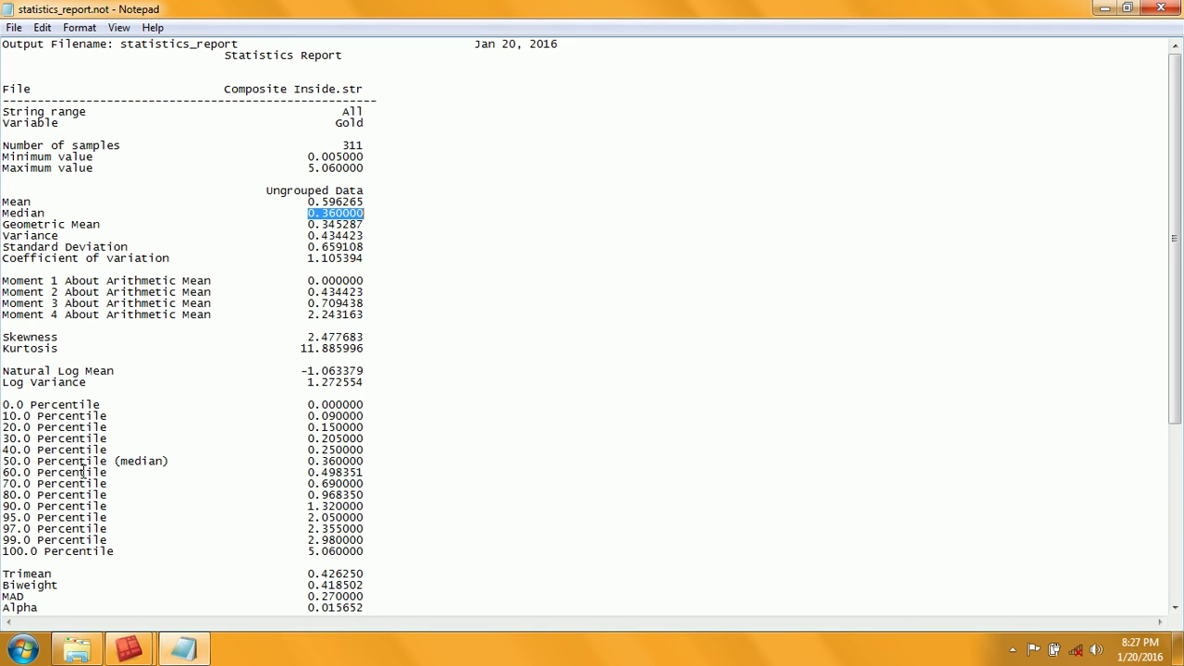
left_click_drag(18, 518, 4, 554)
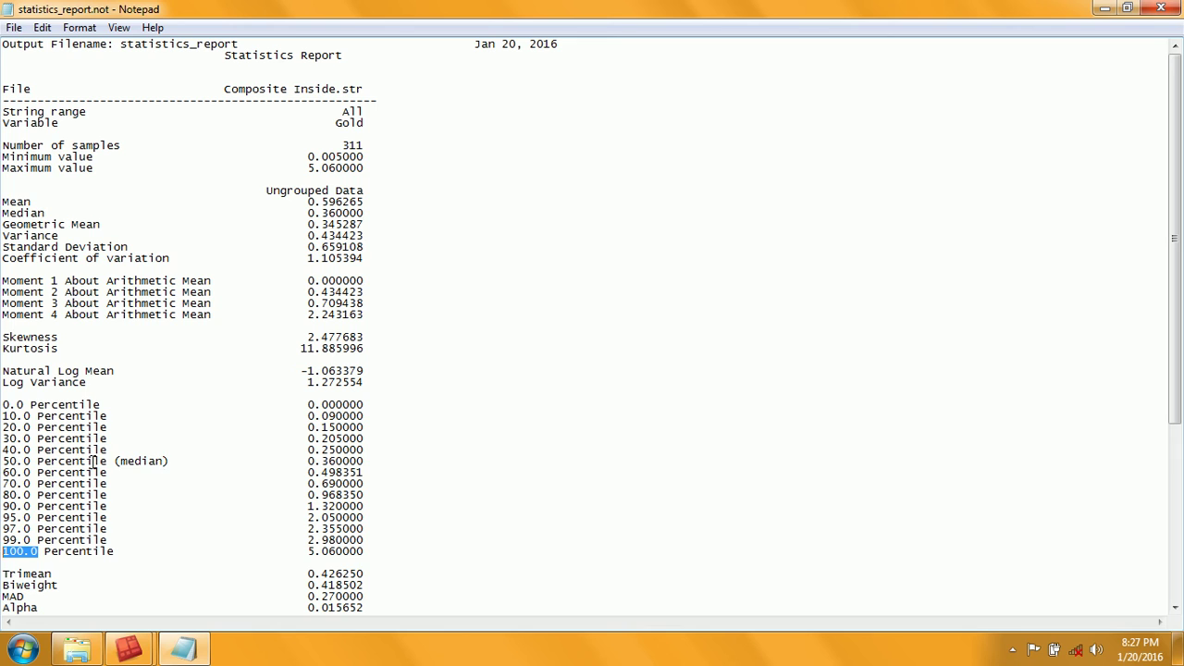
left_click_drag(308, 461, 365, 461)
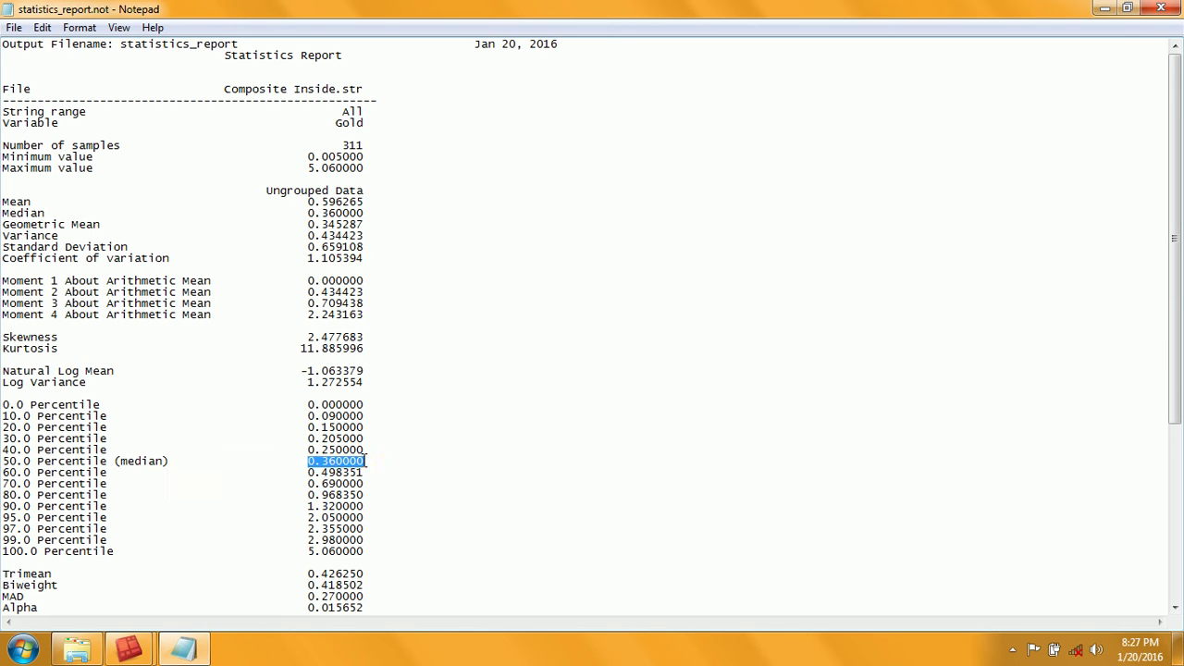
left_click_drag(308, 212, 365, 213)
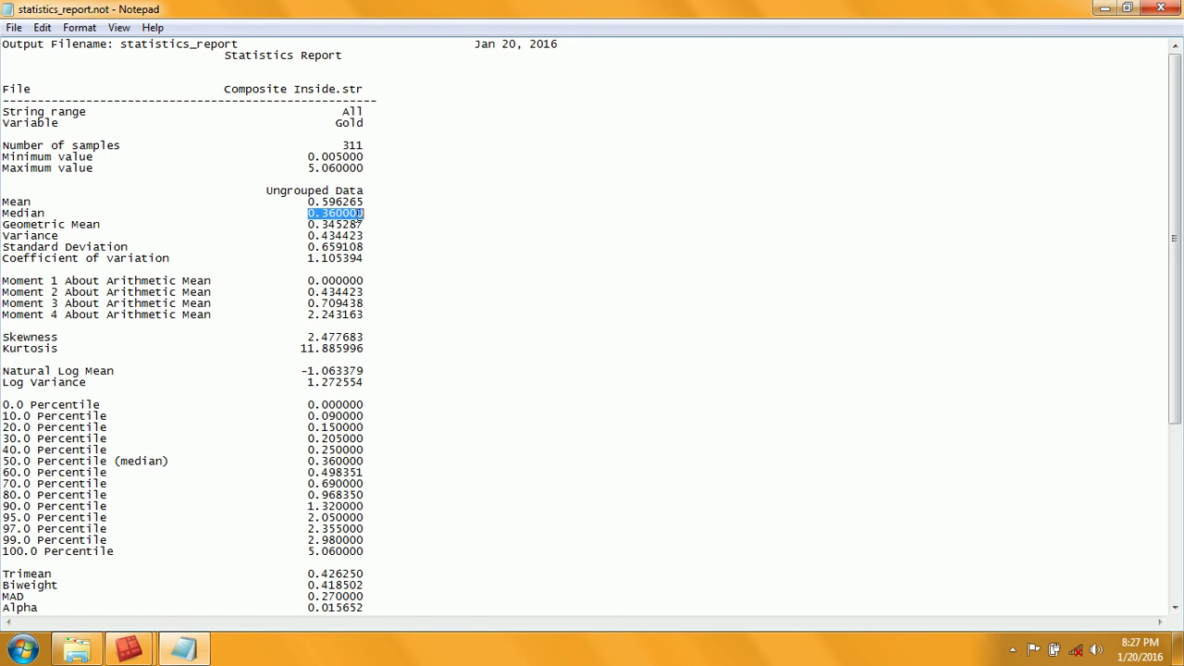
left_click_drag(364, 236, 306, 233)
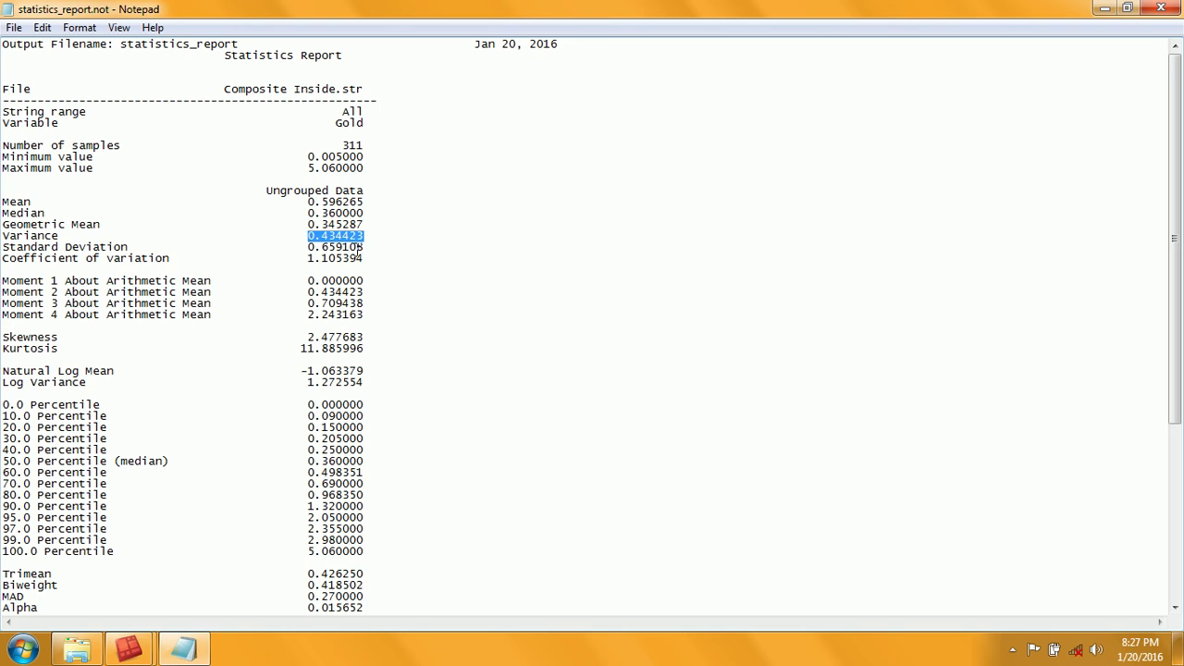
left_click_drag(364, 247, 308, 246)
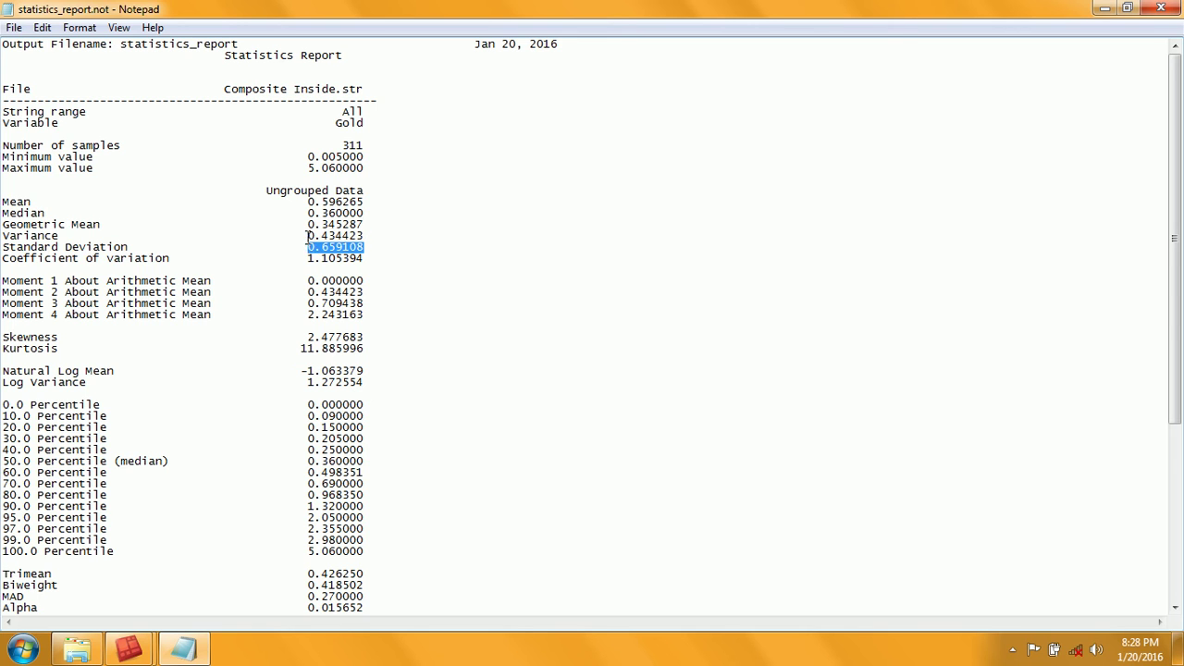
Open the Windows Calculator and place it clear of the report's figures.
left_click(23, 651)
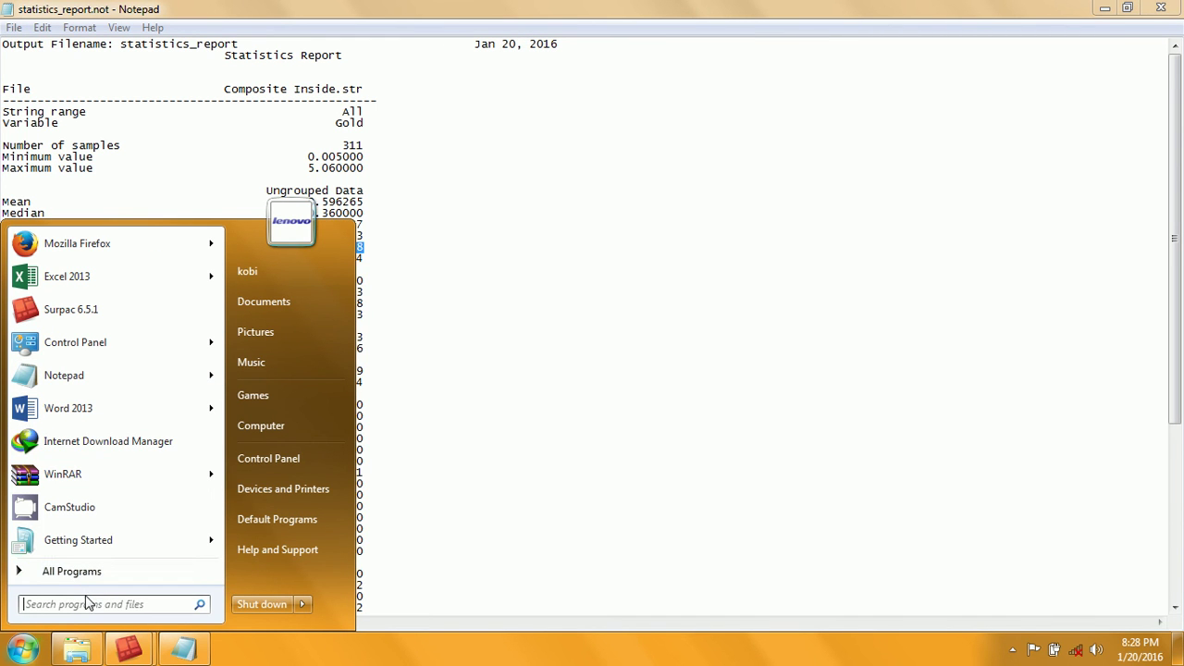
type("cal")
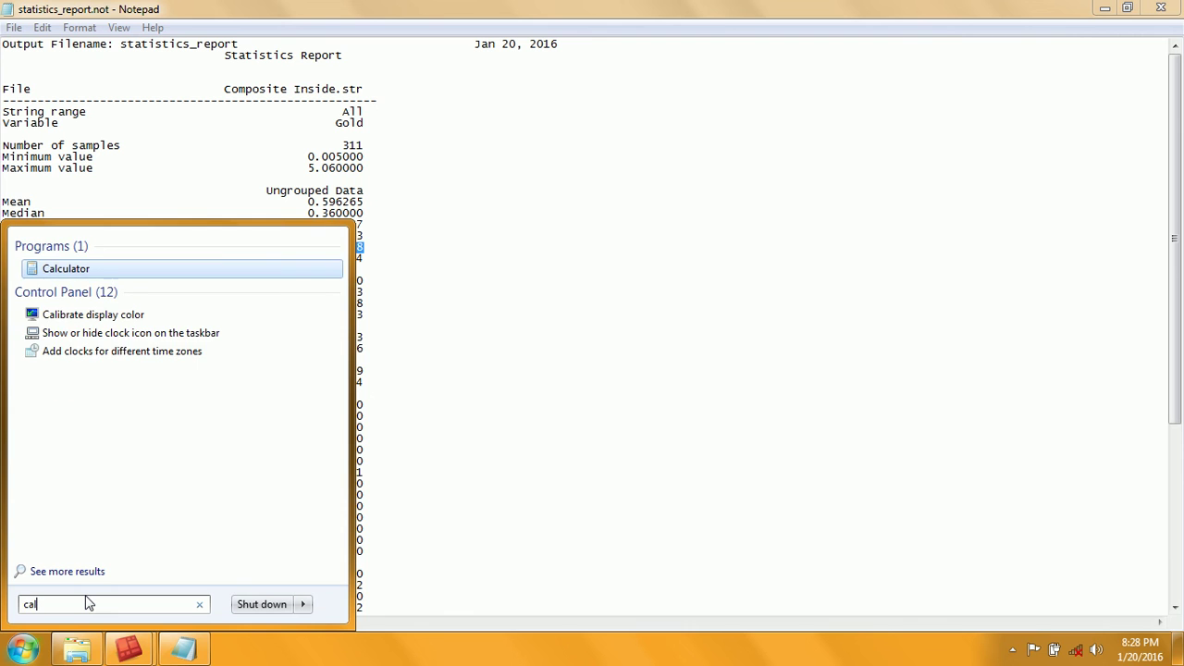
key("Return")
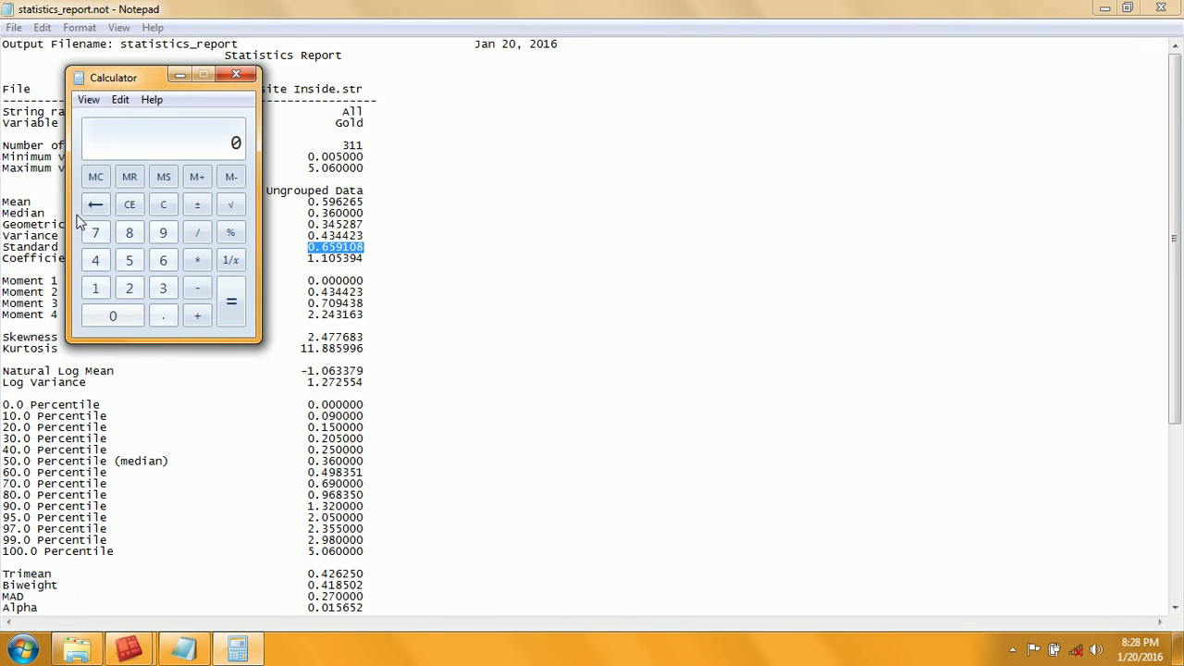
left_click_drag(117, 85, 638, 151)
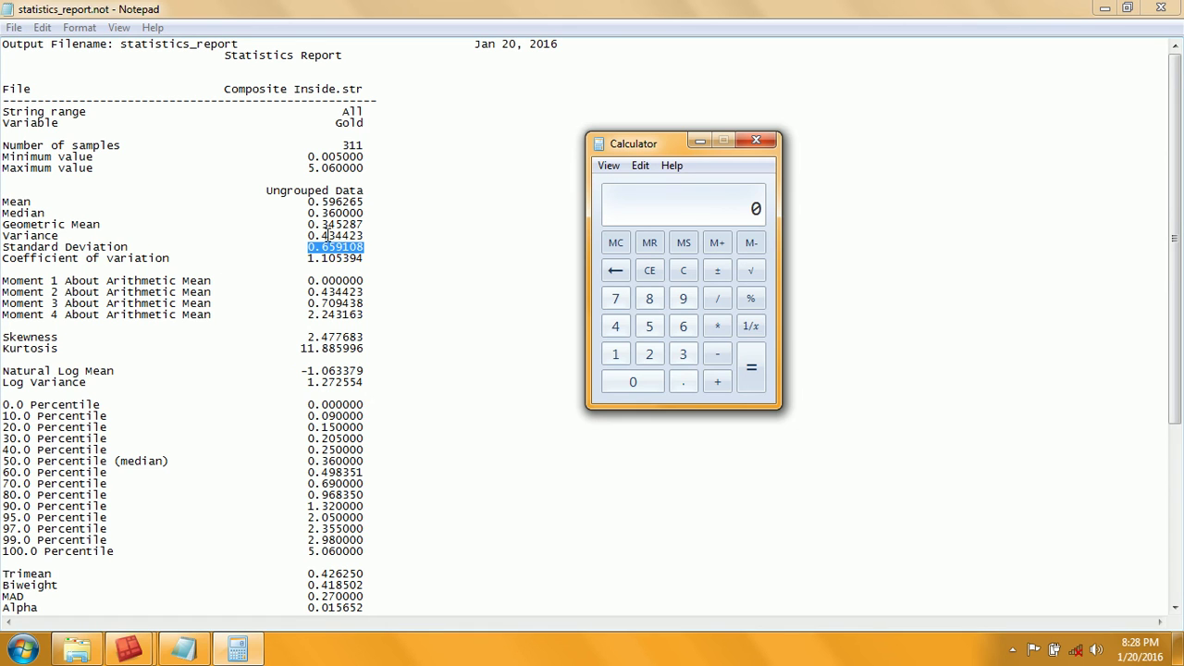
Calculate the square root of the variance, 0.434423, to check it against the reported standard deviation.
left_click(685, 380)
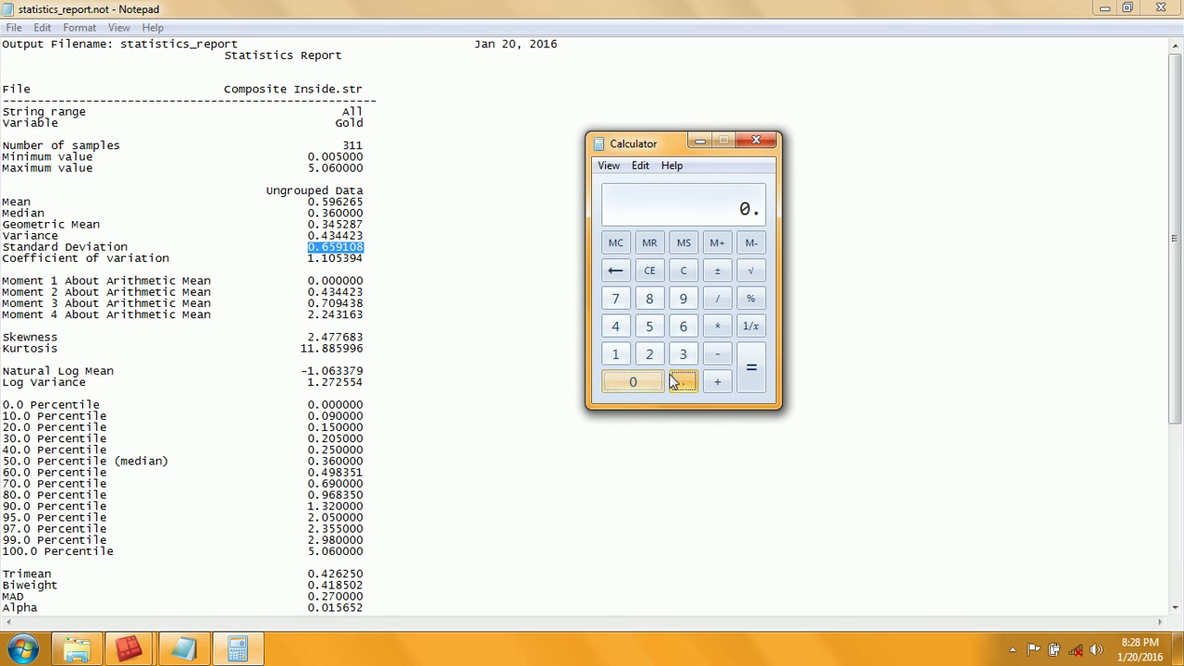
left_click(617, 329)
left_click(683, 354)
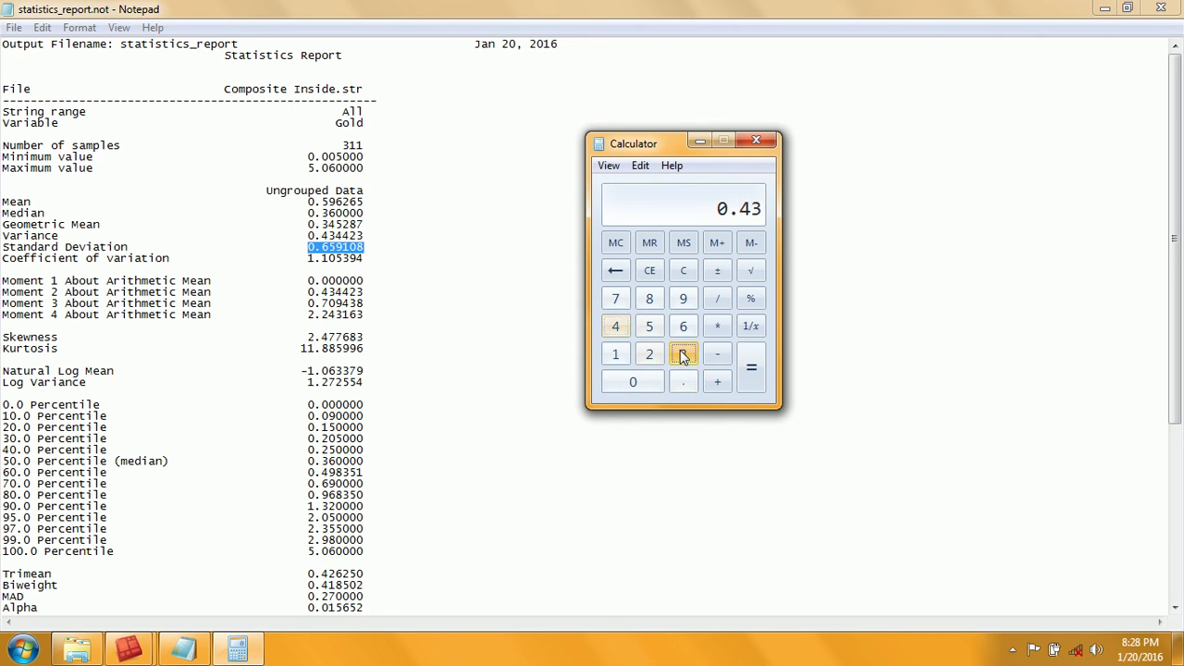
left_click(618, 330)
left_click(618, 330)
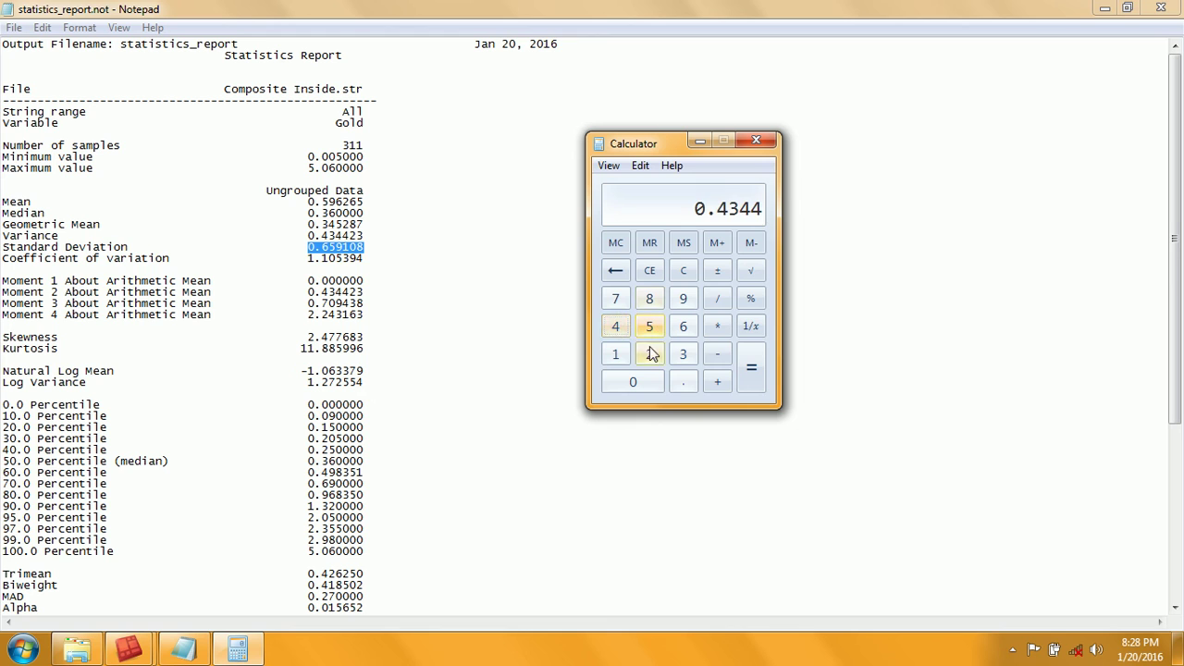
left_click(650, 354)
left_click(683, 355)
left_click(750, 271)
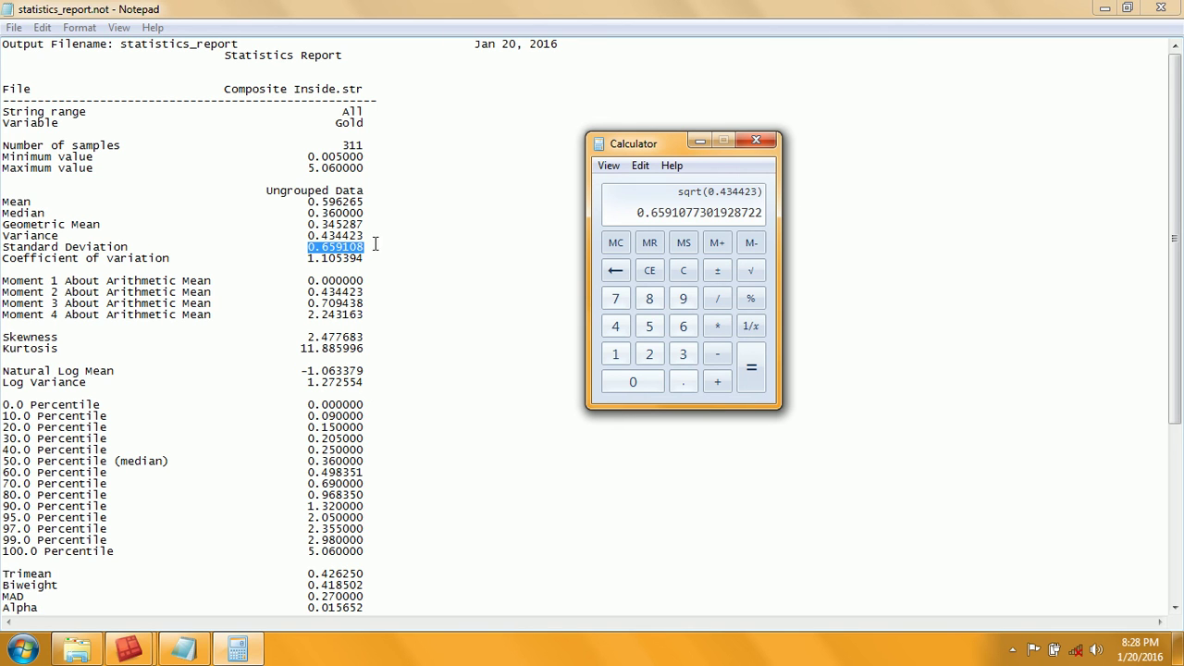
Examine the report's variance, number of samples, and the Count and Freq % columns of the Normal Histogram Tabulation.
left_click_drag(366, 237, 316, 236)
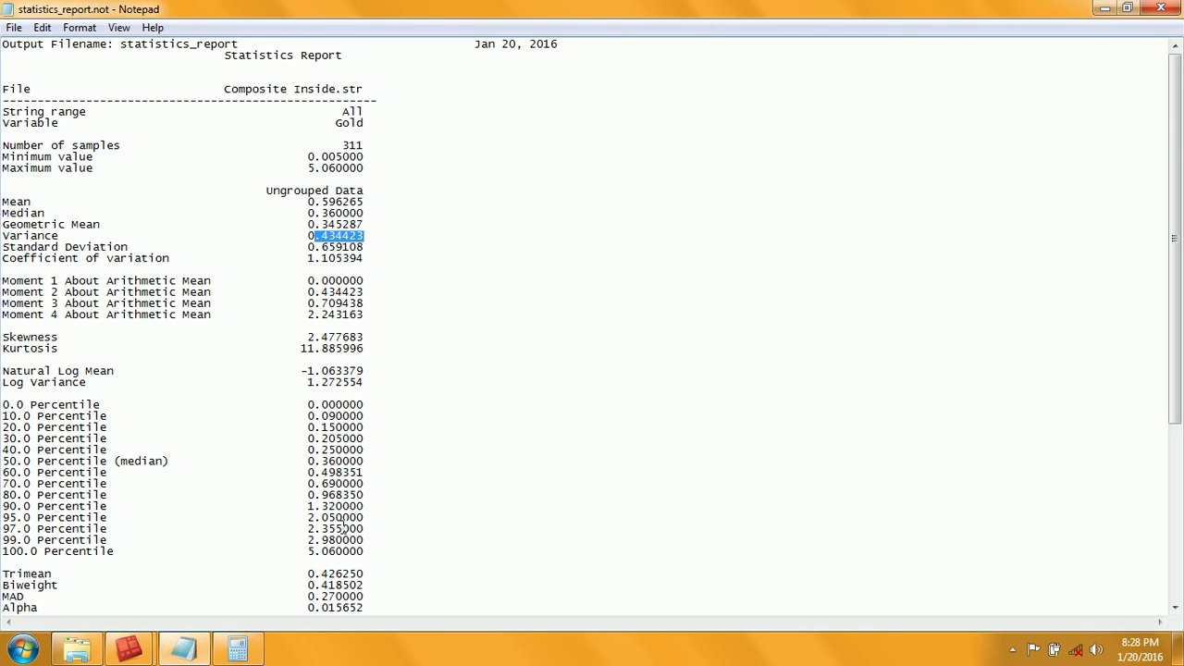
scroll(694, 339, "down", 2)
left_click(702, 339)
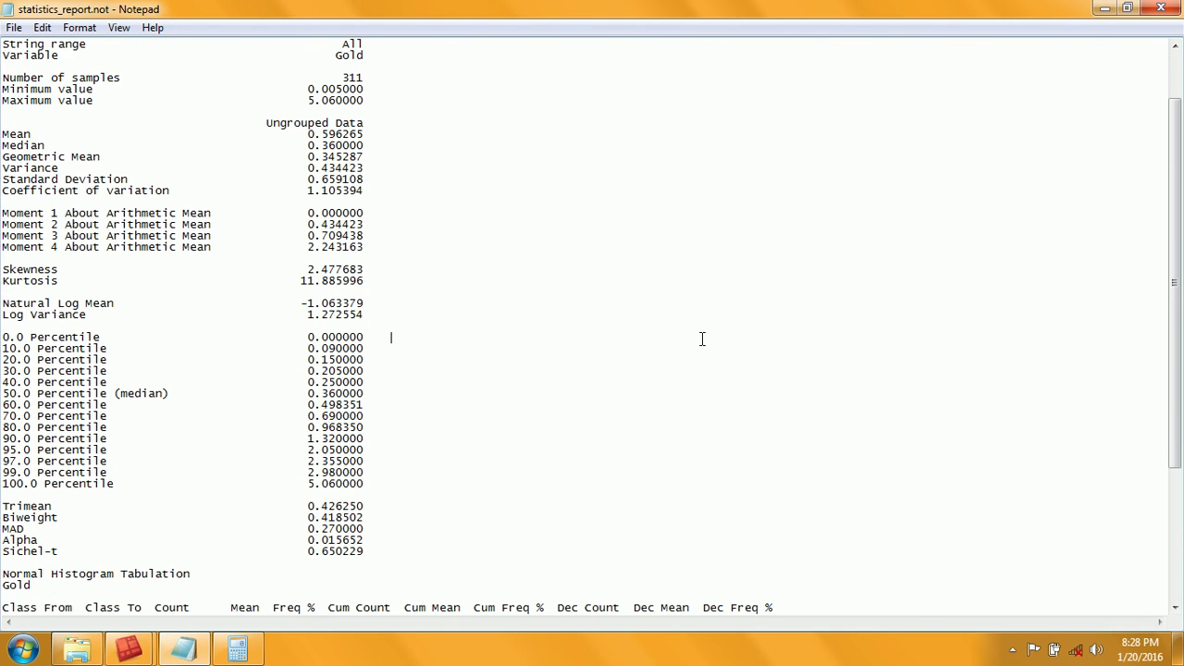
scroll(702, 339, "down", 6)
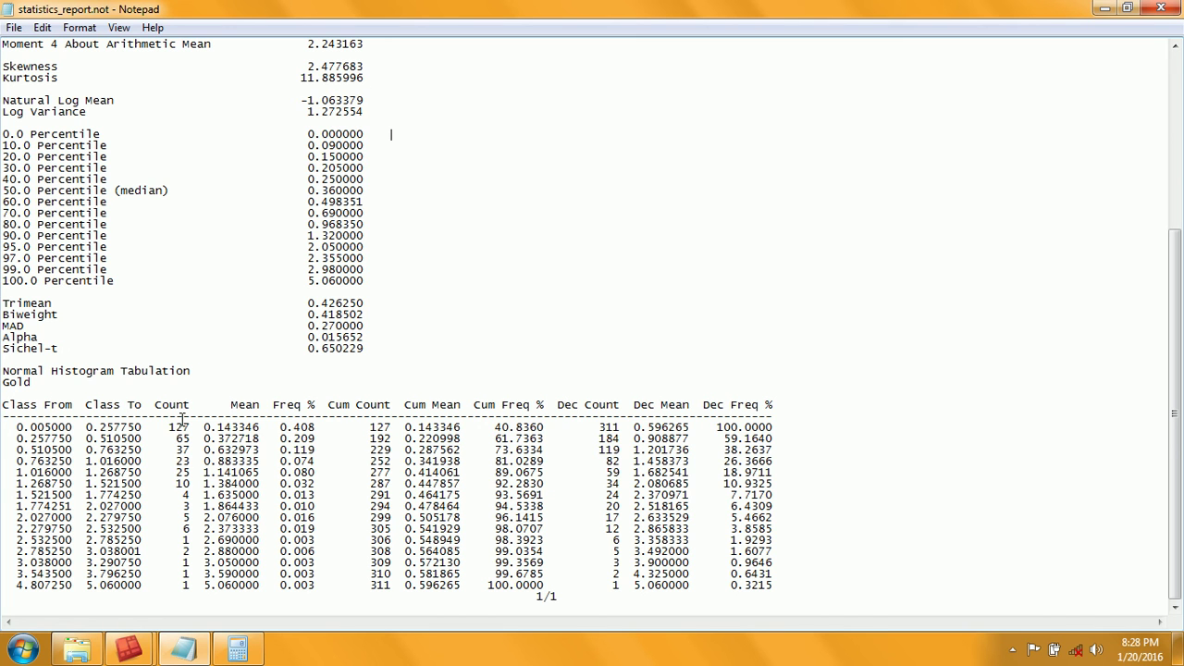
scroll(442, 423, "up", 8)
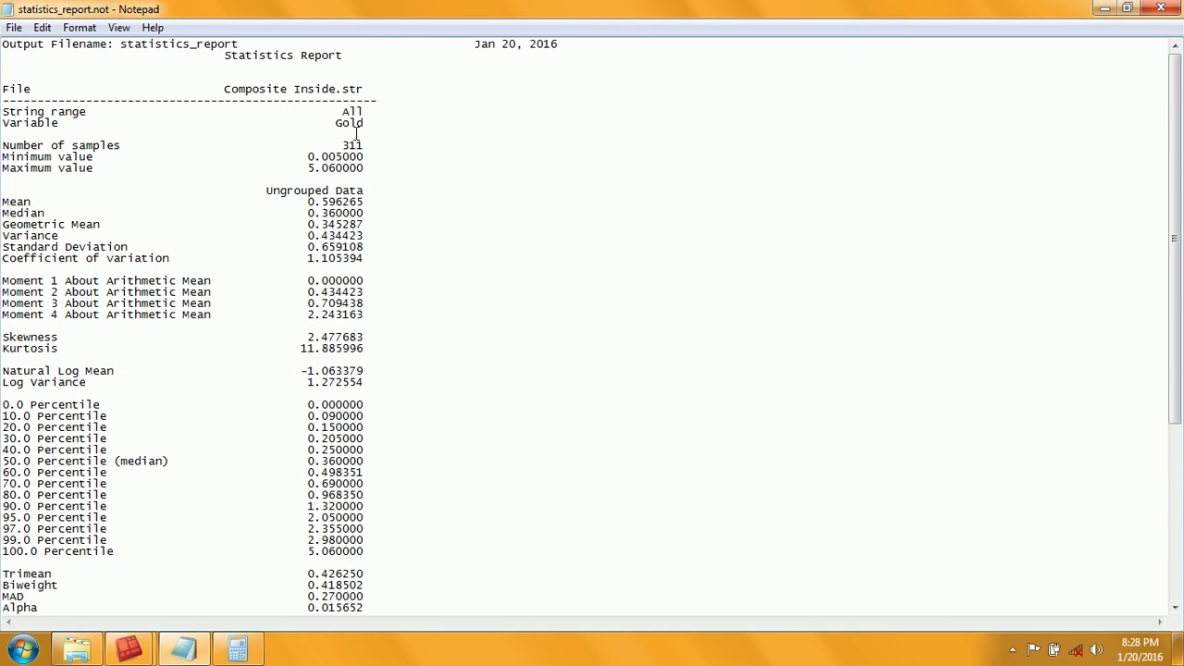
left_click_drag(365, 145, 345, 139)
scroll(562, 184, "down", 8)
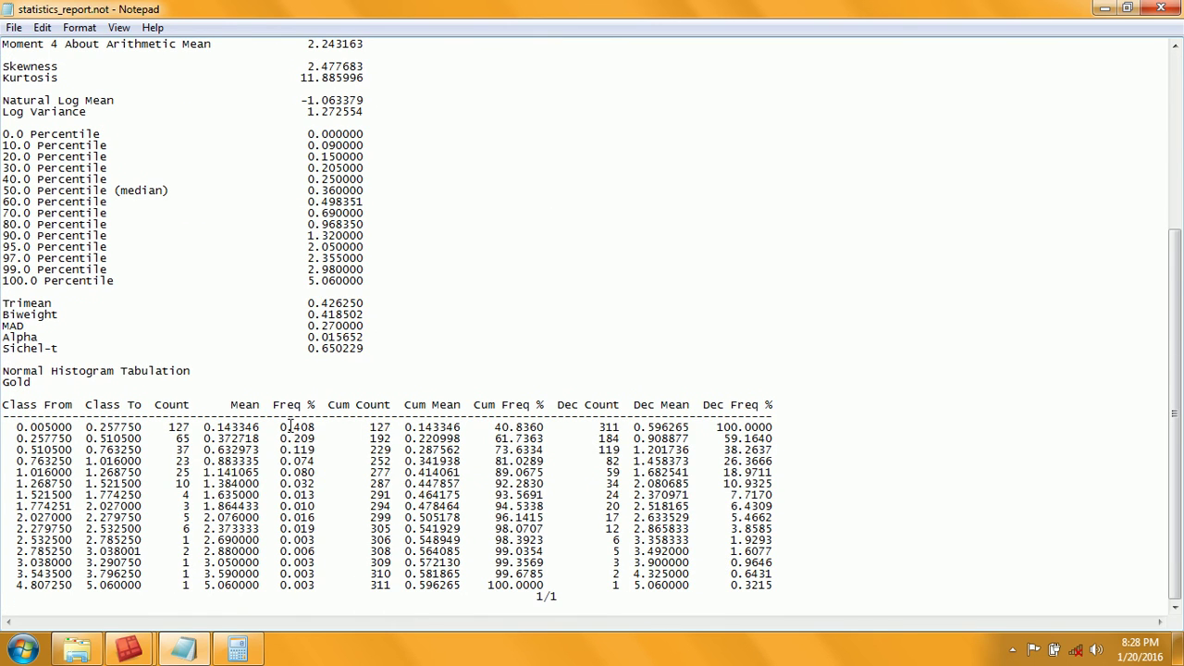
left_click_drag(290, 426, 306, 492)
left_click(305, 433)
Switch back to the Calculator and clear its previous result.
left_click(237, 650)
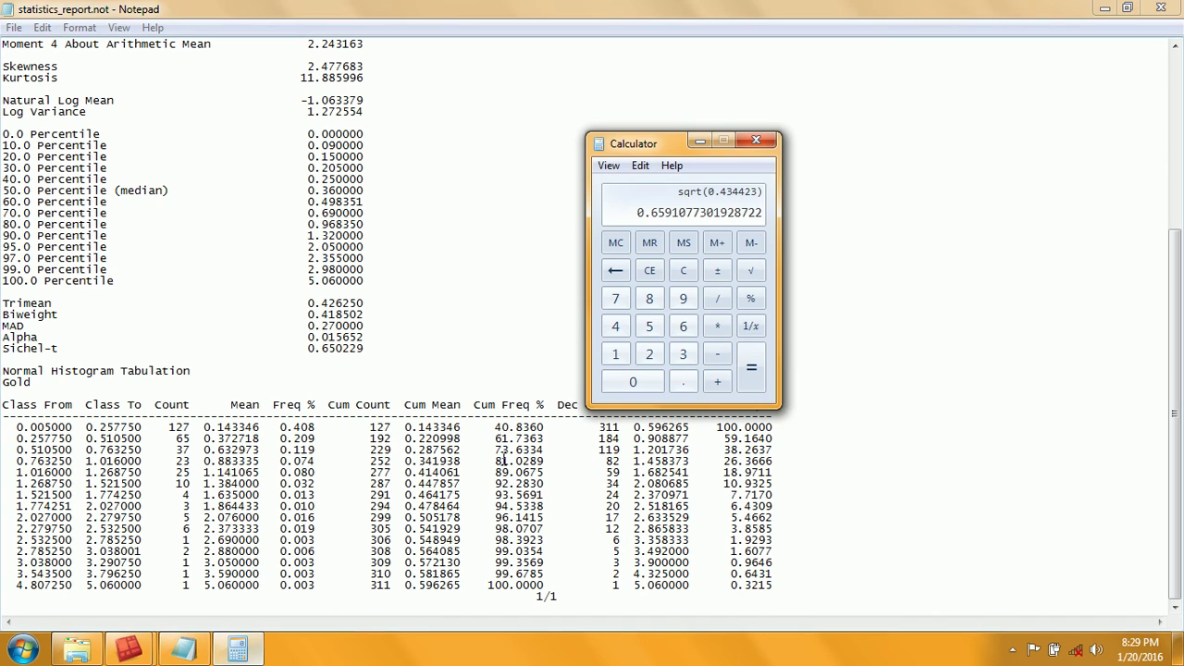
left_click(682, 278)
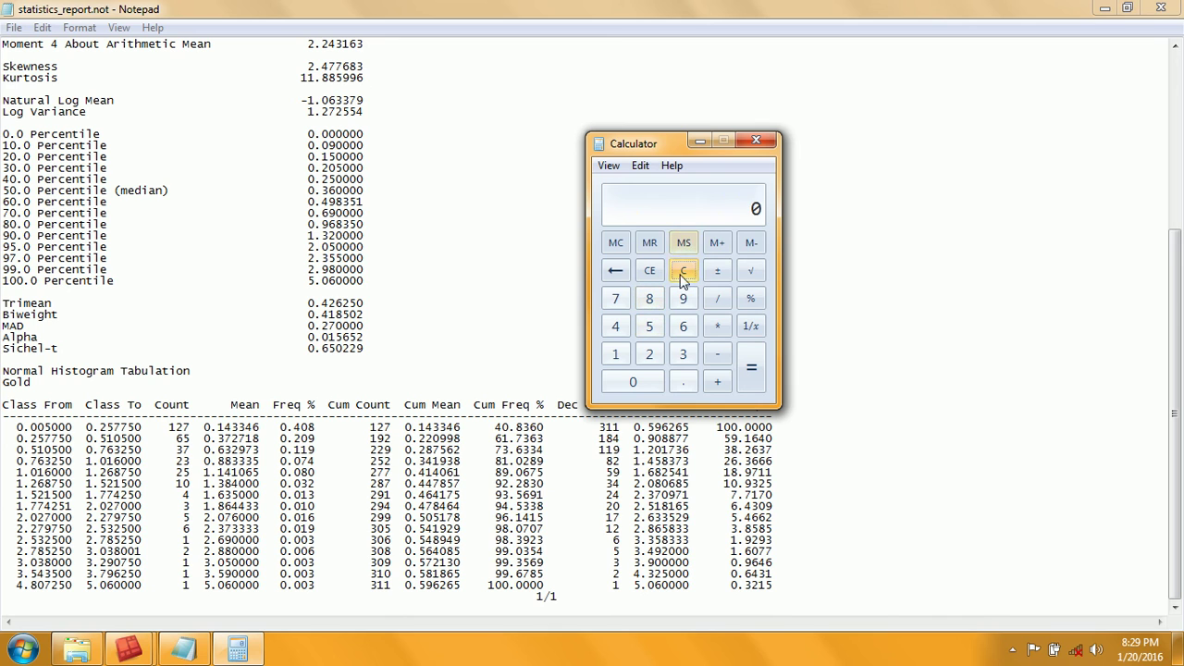
left_click(618, 298)
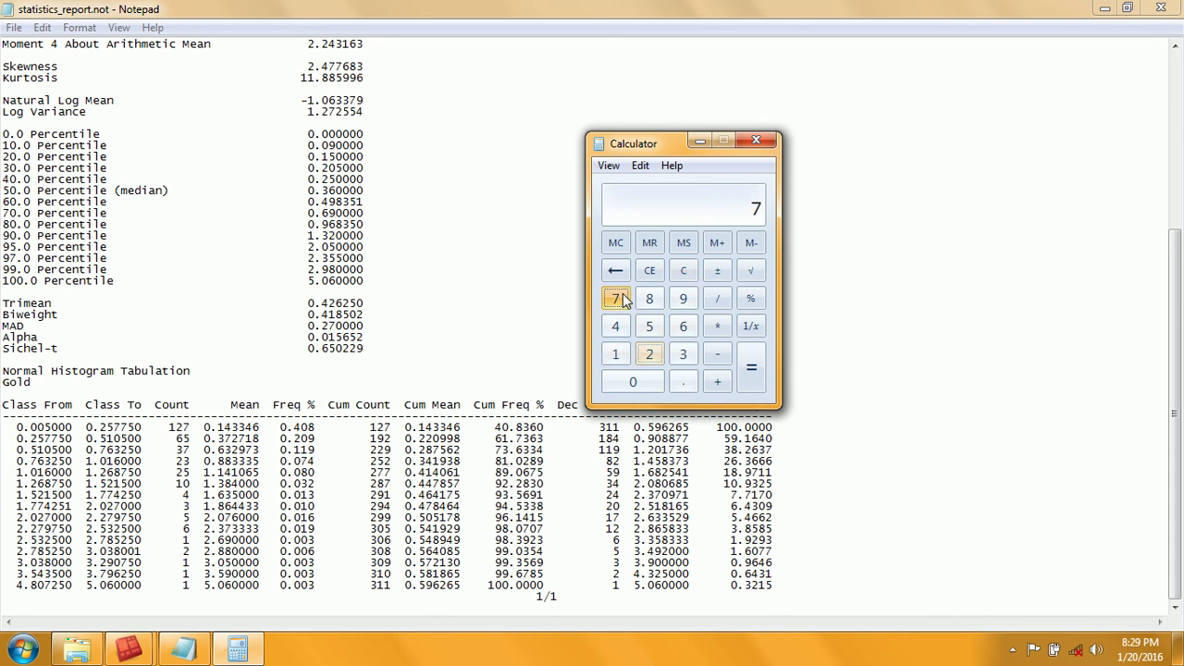
left_click(617, 356)
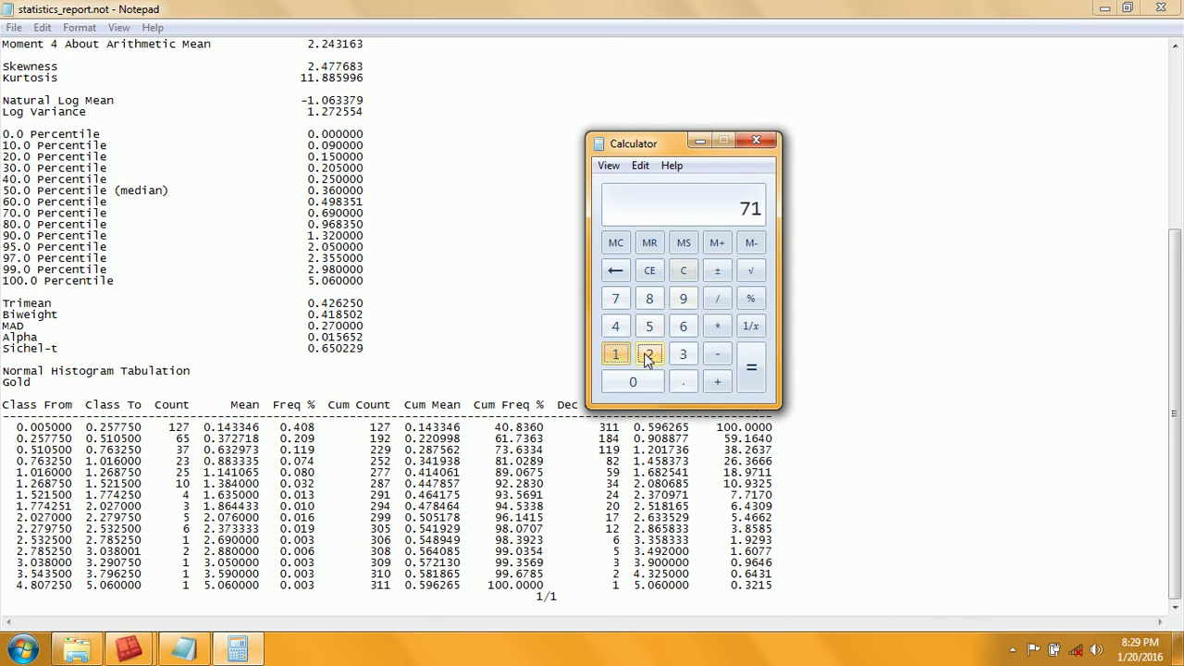
left_click(649, 356)
left_click(616, 298)
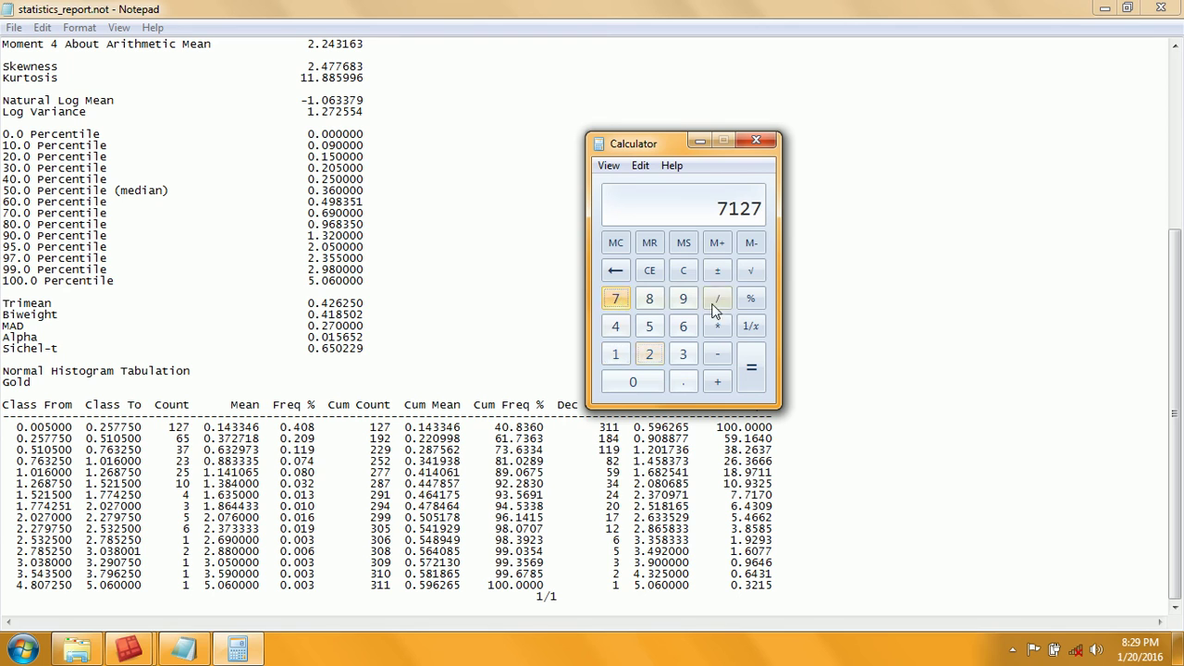
left_click(659, 275)
Calculate 127 divided by 311 to check the frequency of the first gold class in the tabulation.
left_click(620, 355)
left_click(650, 356)
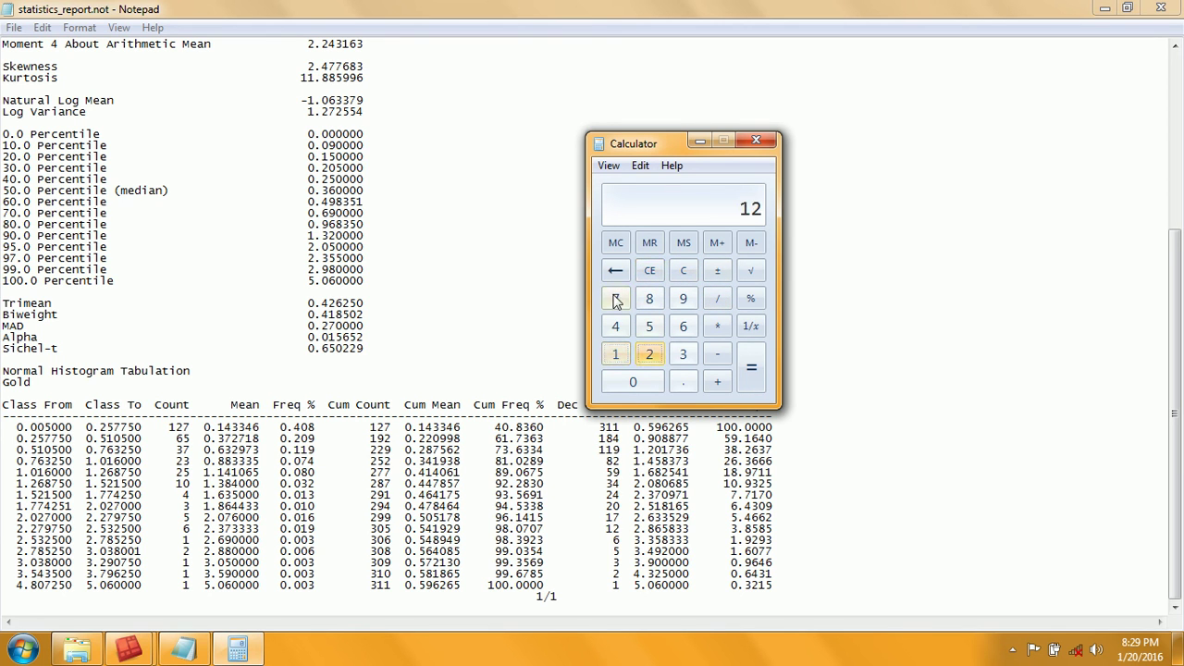
left_click(617, 299)
left_click(717, 298)
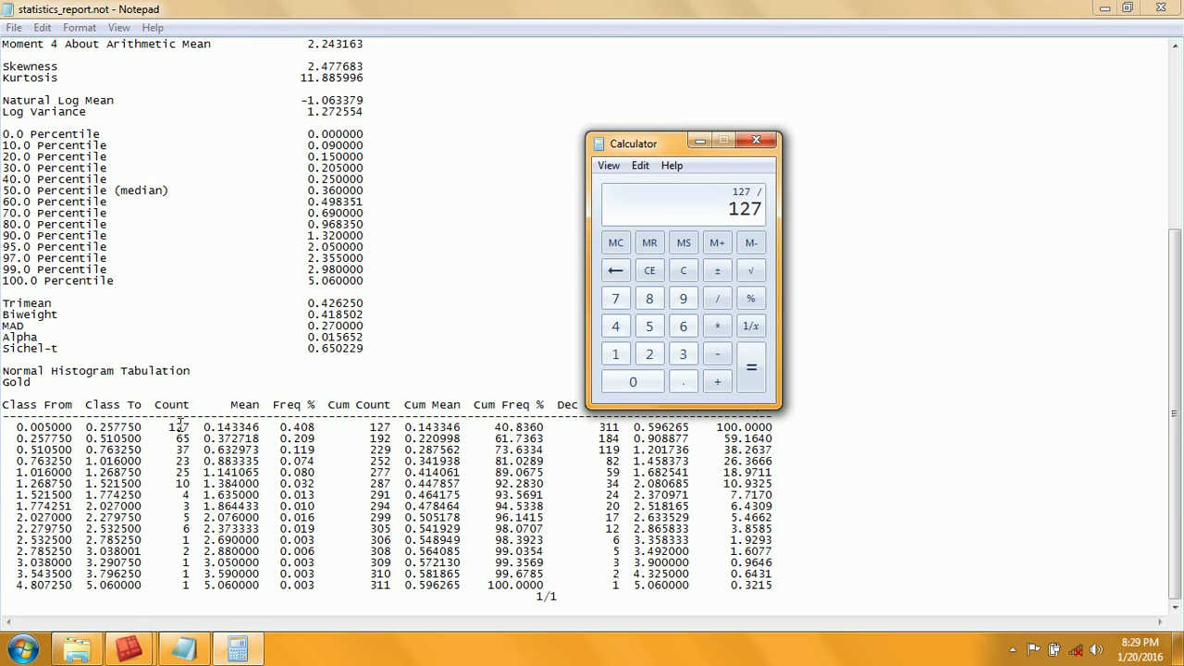
left_click(683, 354)
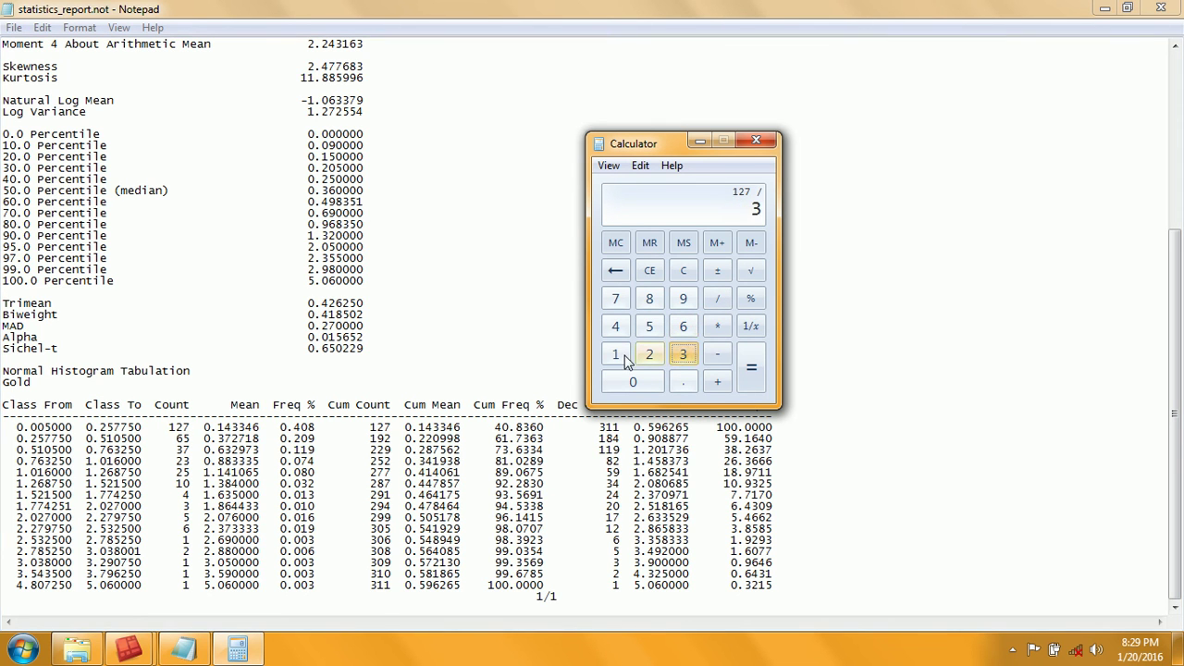
left_click(616, 354)
left_click(616, 355)
left_click(751, 369)
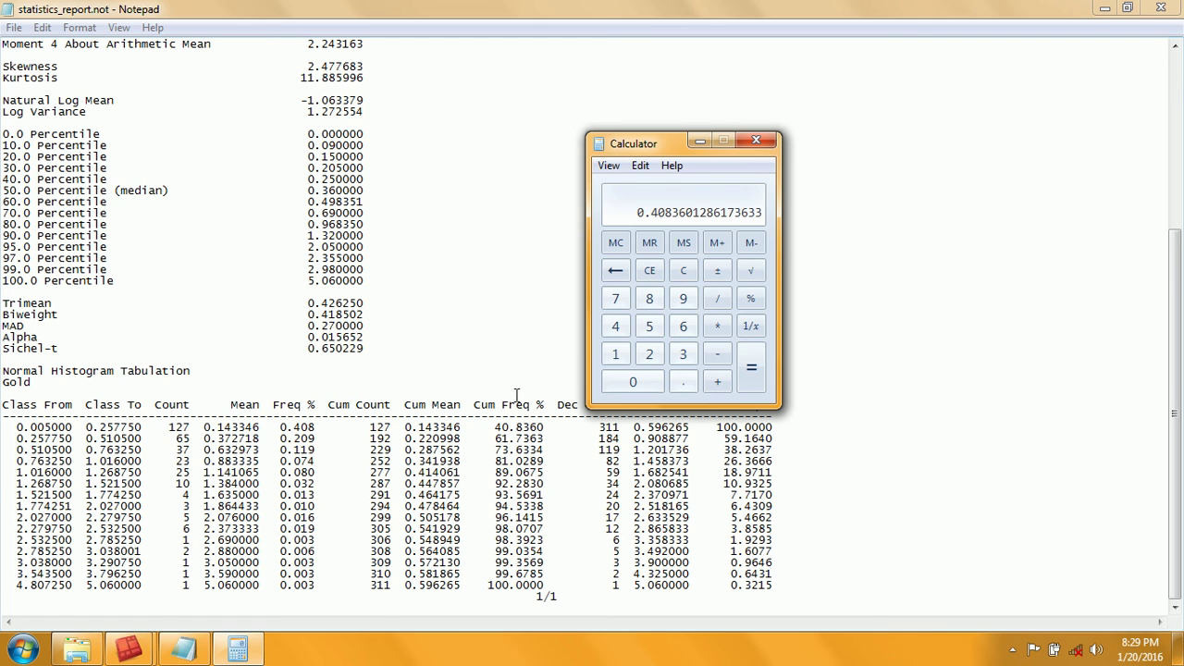
Calculate 65 divided by 311 to check the frequency of the second gold class.
left_click(649, 270)
left_click(683, 325)
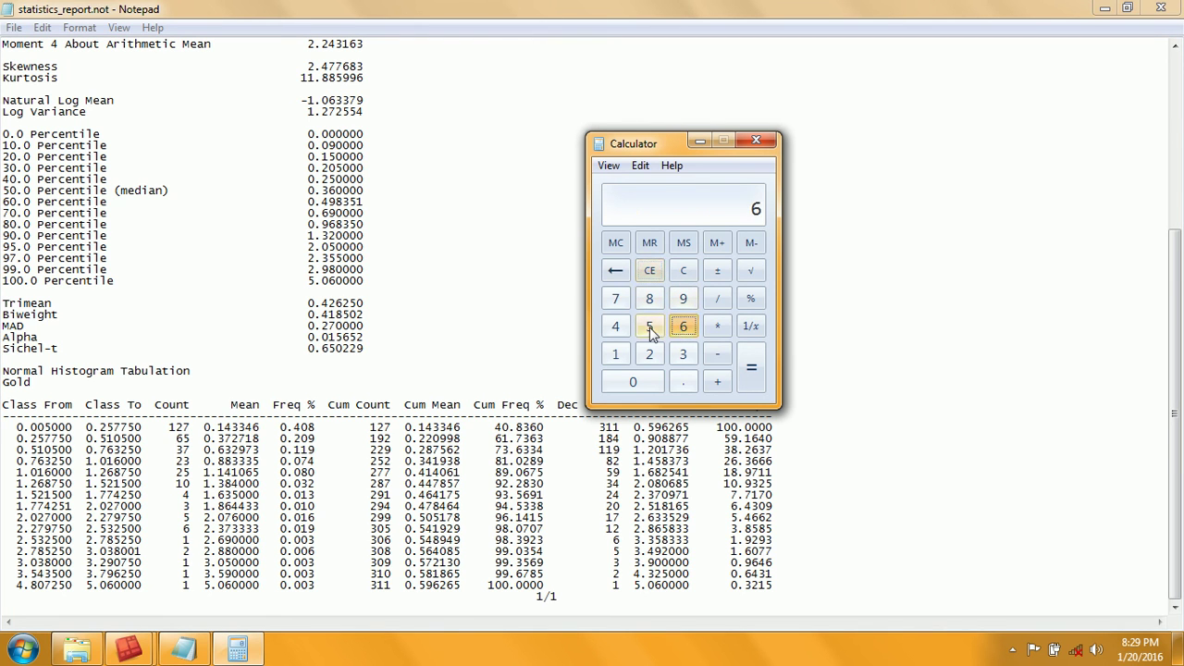
left_click(649, 326)
left_click(717, 298)
left_click(683, 355)
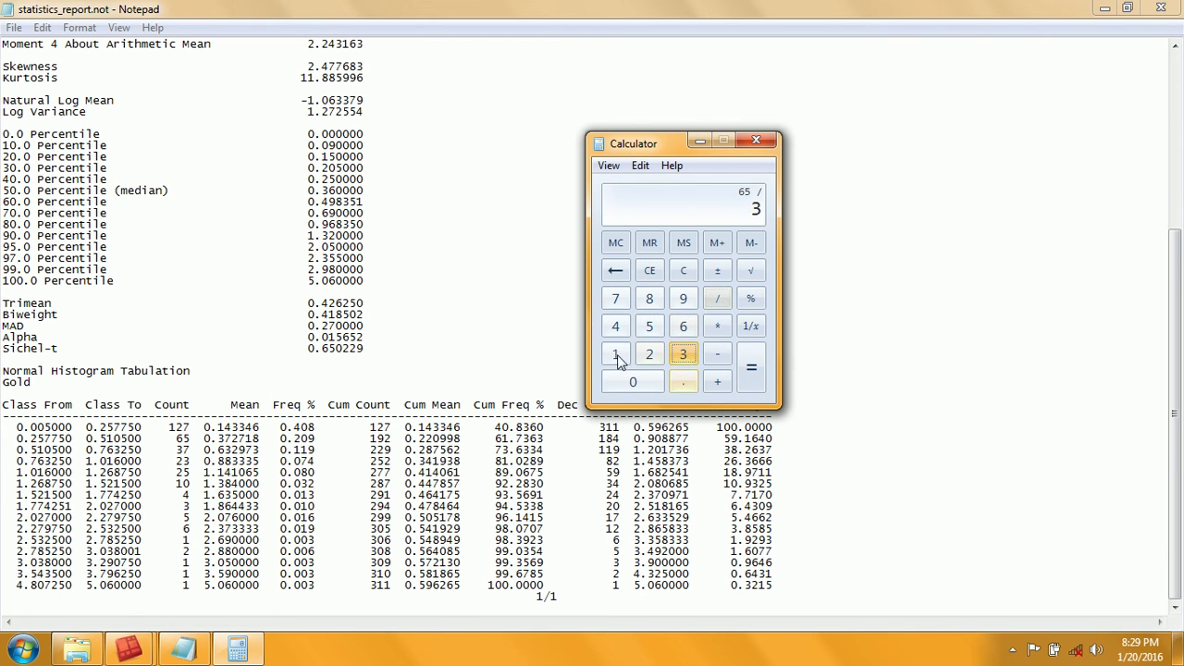
double_click(615, 355)
left_click(751, 367)
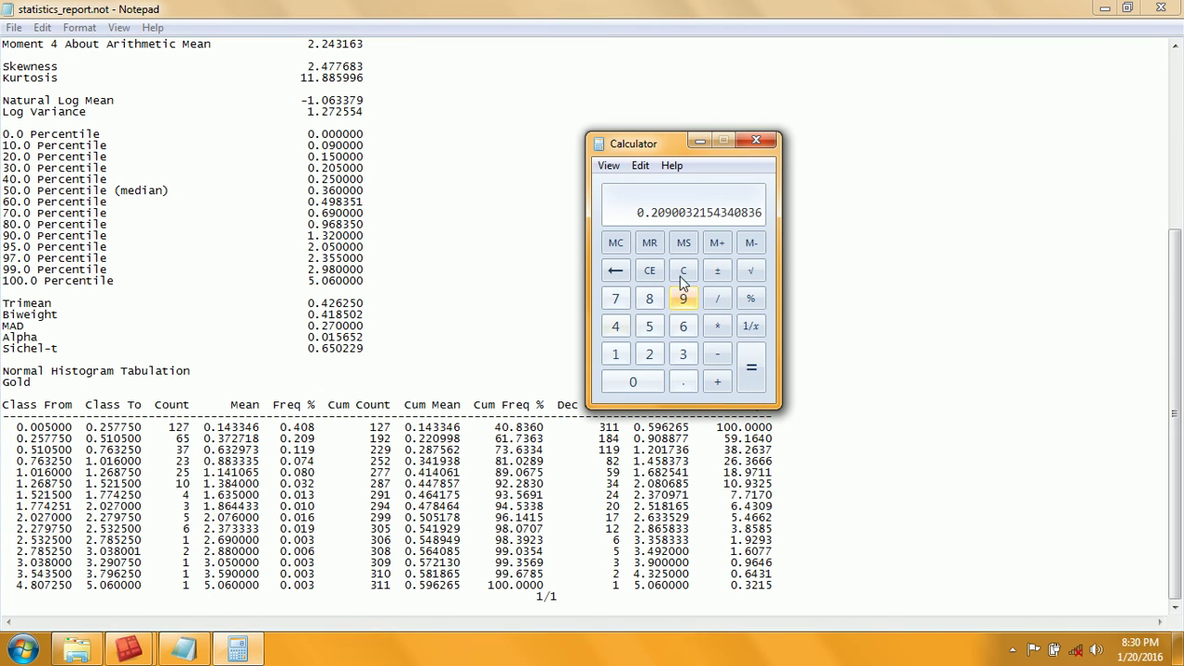
left_click(650, 270)
left_click(616, 355)
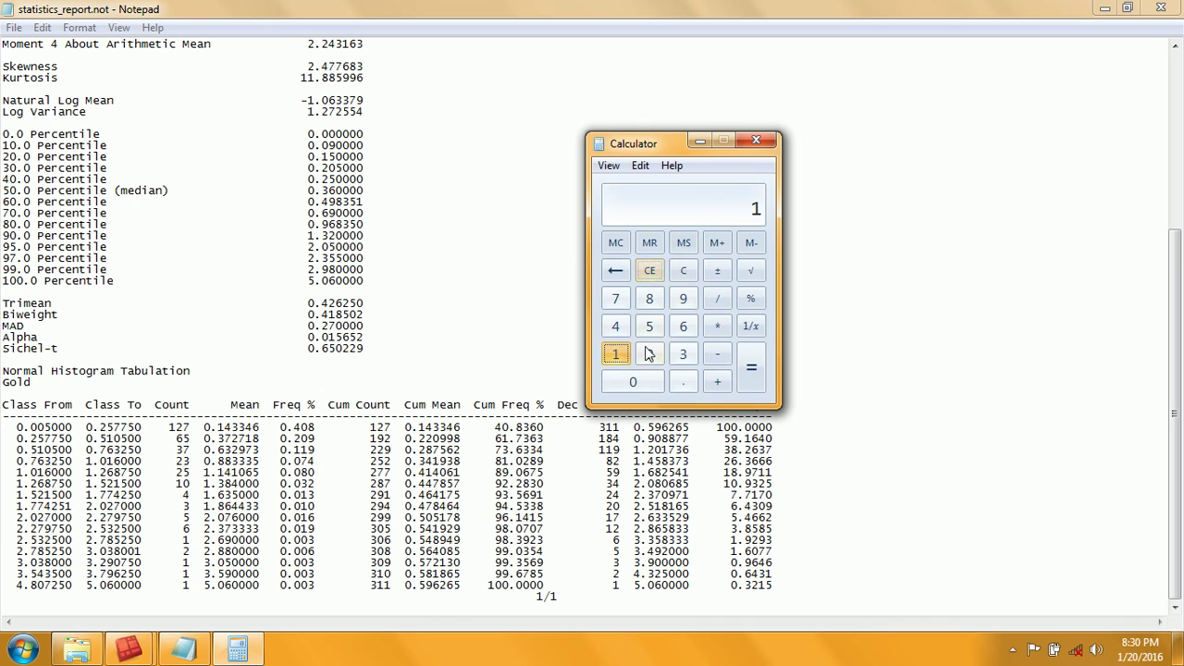
left_click(616, 298)
left_click(689, 270)
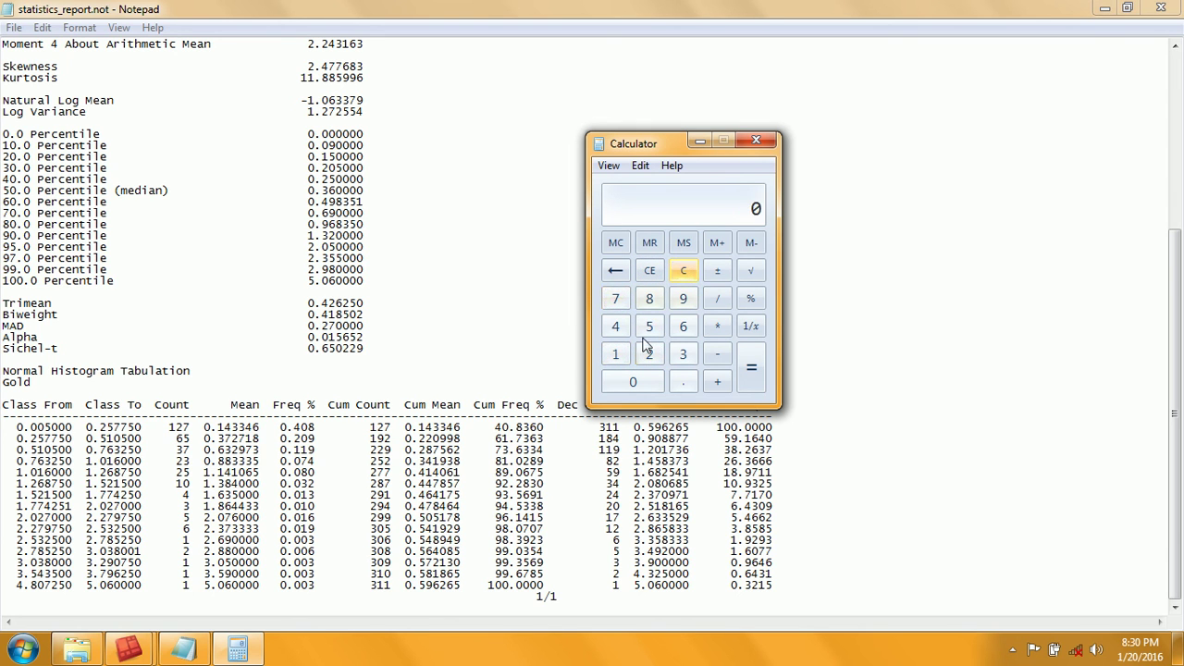
Add 127 and 65 to check the cumulative count of the second gold class.
left_click(616, 355)
left_click(650, 354)
left_click(615, 298)
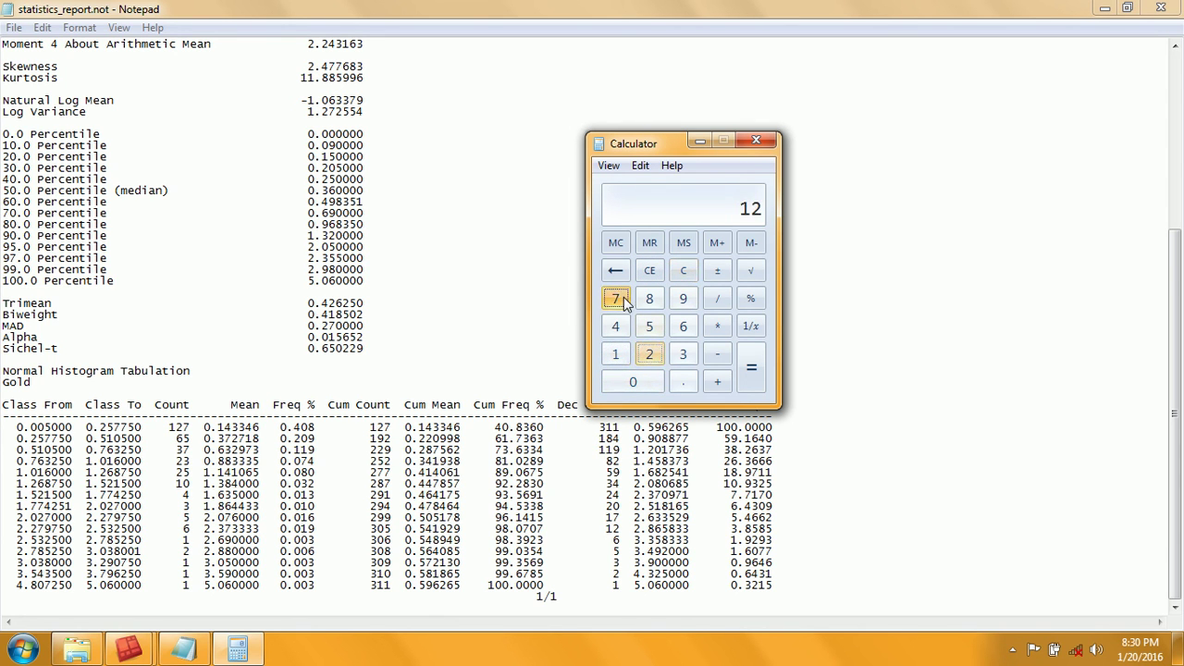
left_click(719, 385)
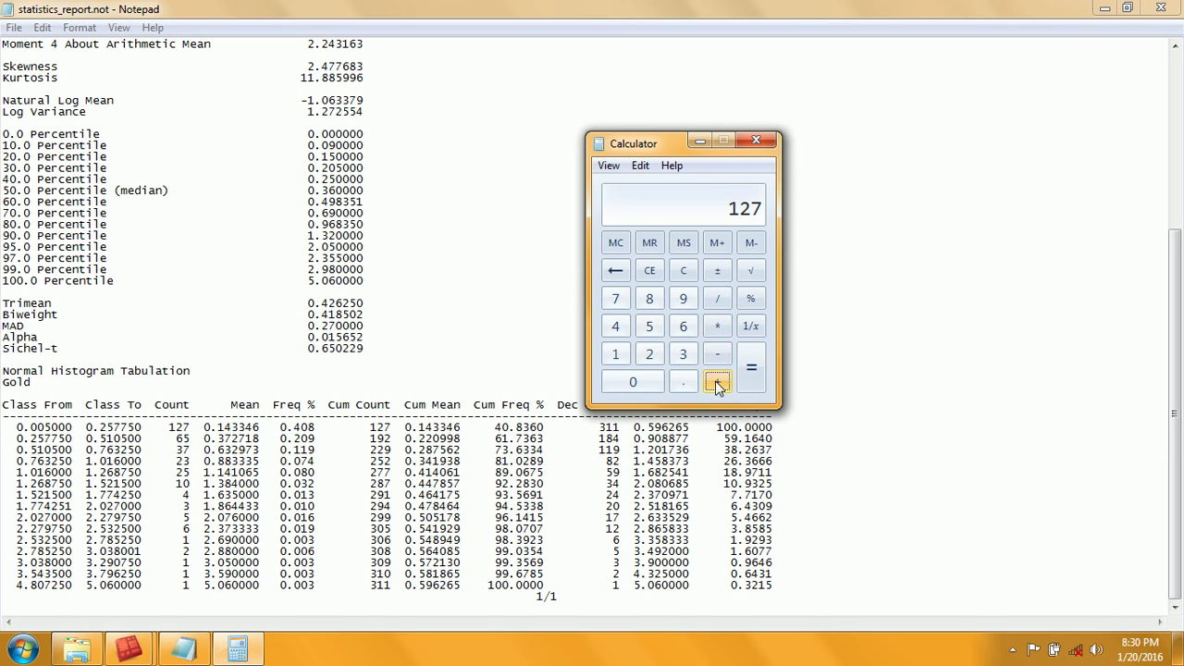
left_click(681, 330)
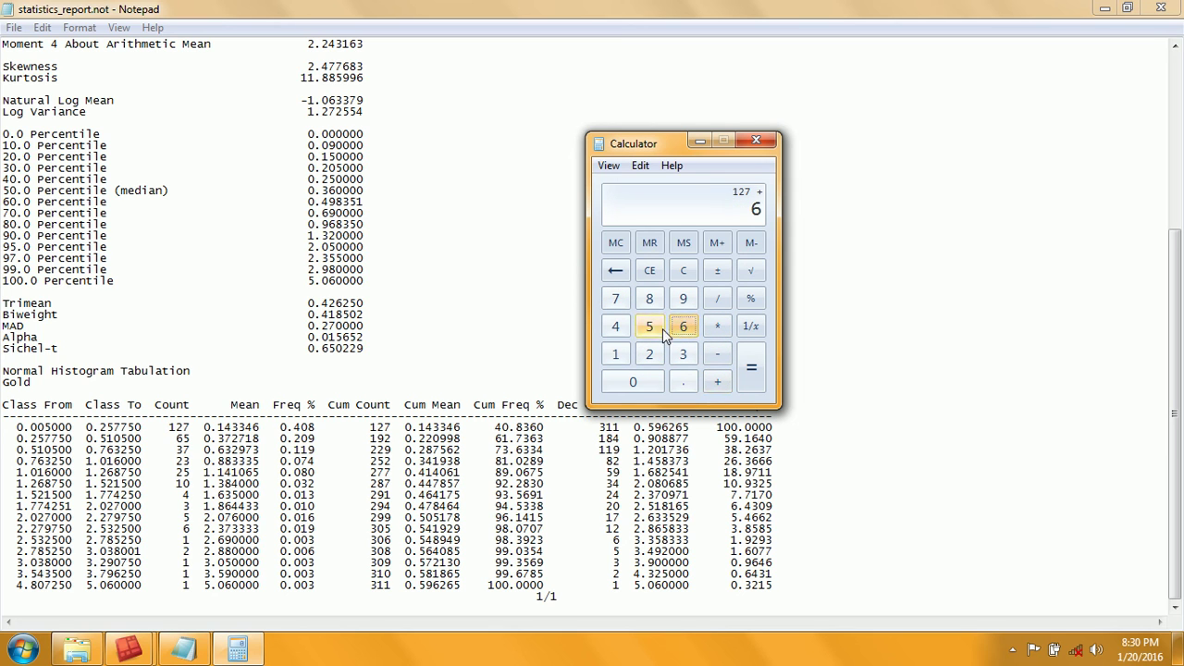
left_click(650, 327)
left_click(754, 372)
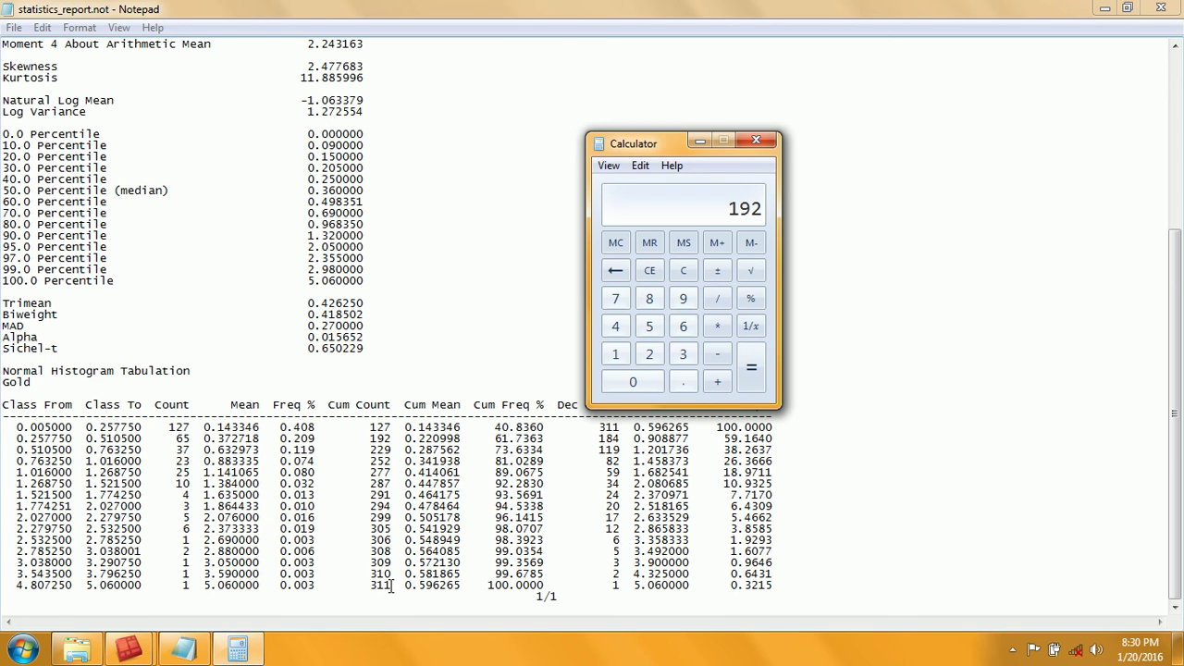
Examine the last cumulative count in the tabulation, then review the summary statistics and the variance in the report.
left_click_drag(392, 587, 371, 586)
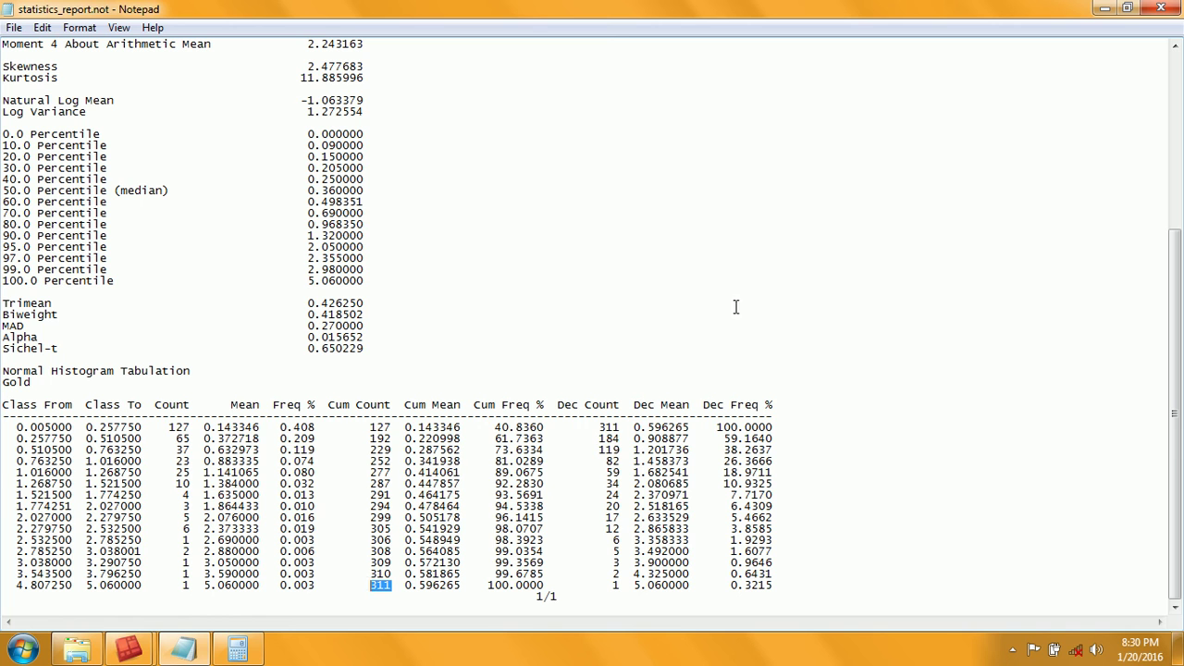
scroll(777, 314, "up", 8)
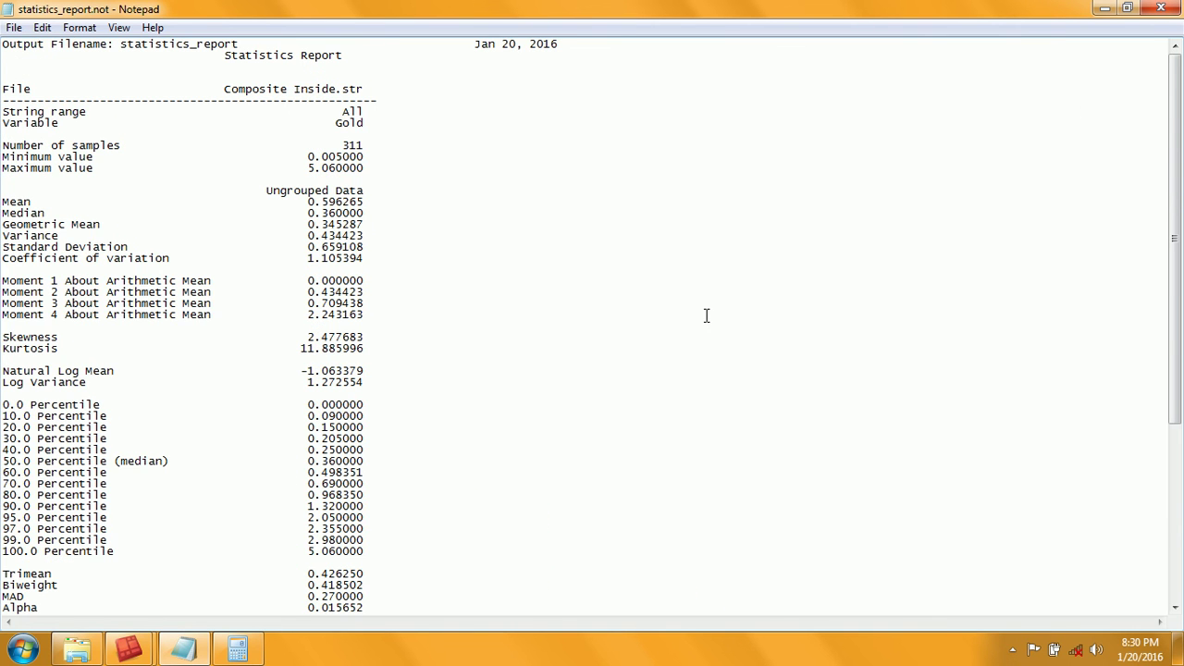
scroll(706, 315, "down", 4)
scroll(706, 315, "up", 5)
left_click_drag(364, 236, 301, 233)
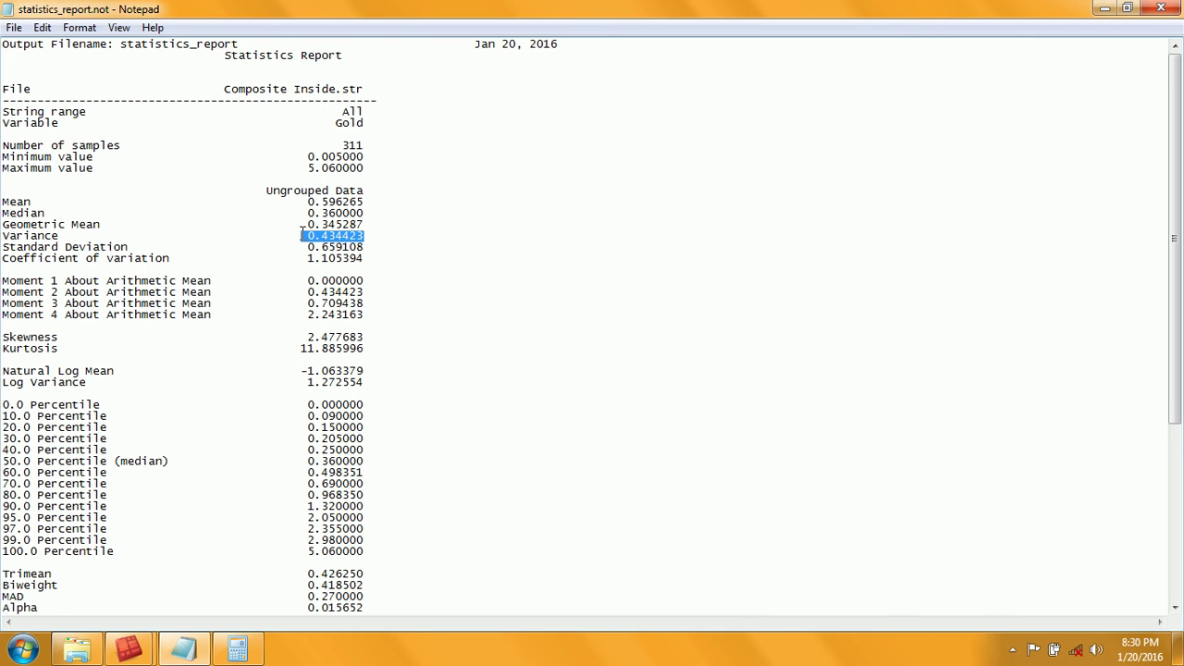
Close the statistics report and the Calculator to return to the Gold (raw) histogram in Basic Statistics.
left_click(1160, 9)
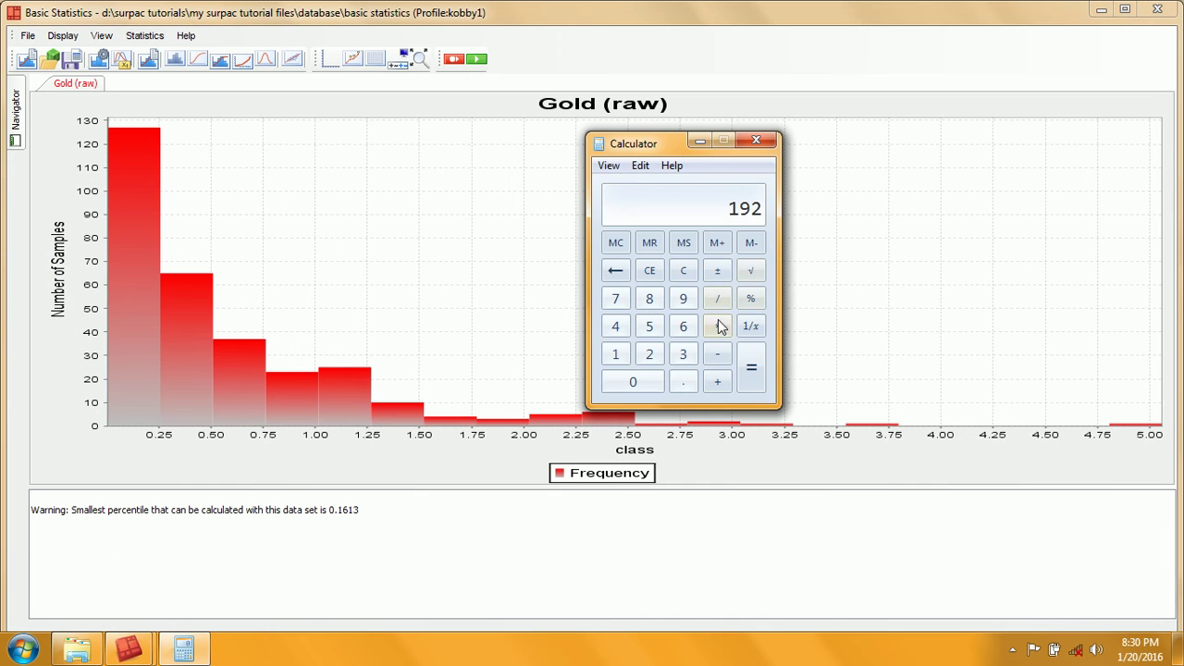
left_click(767, 140)
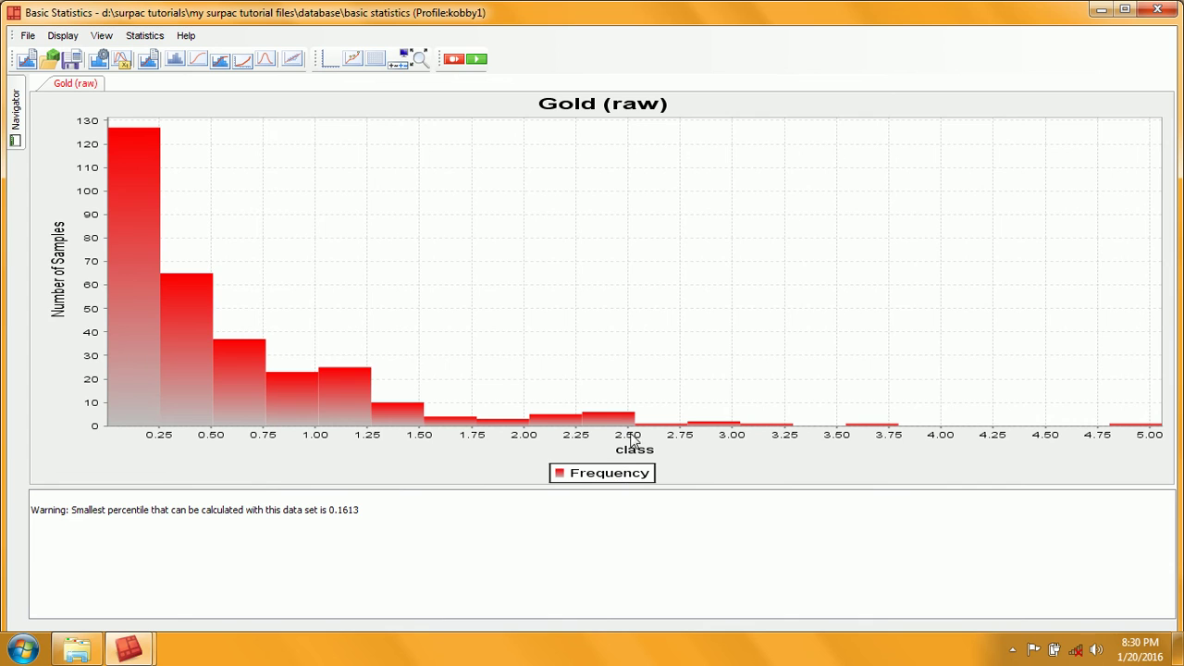
Show the Gold histogram with its cumulative frequency curve, label the curve's points with their values, and fit the whole chart in view.
left_click(221, 60)
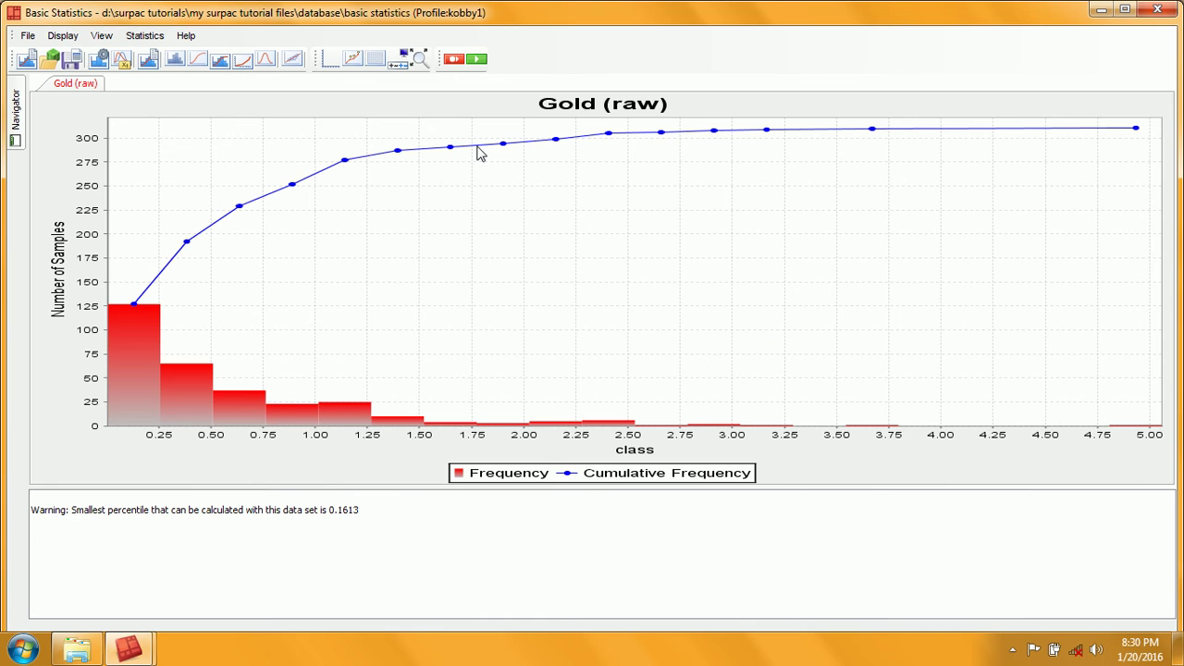
left_click(355, 61)
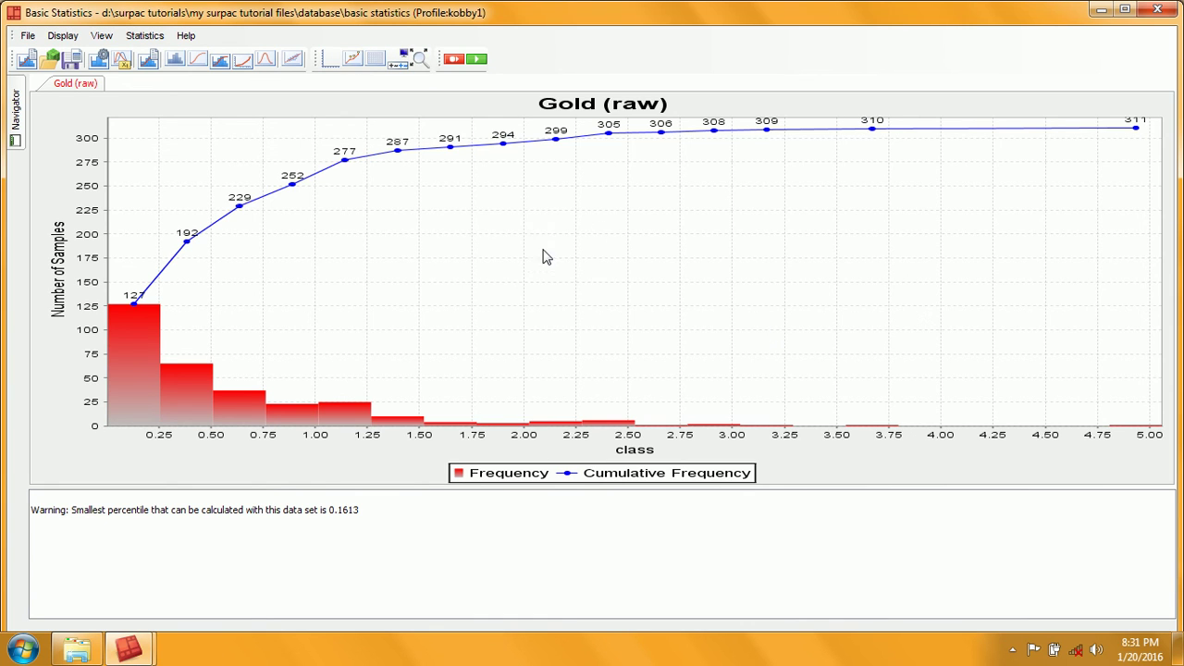
left_click(418, 58)
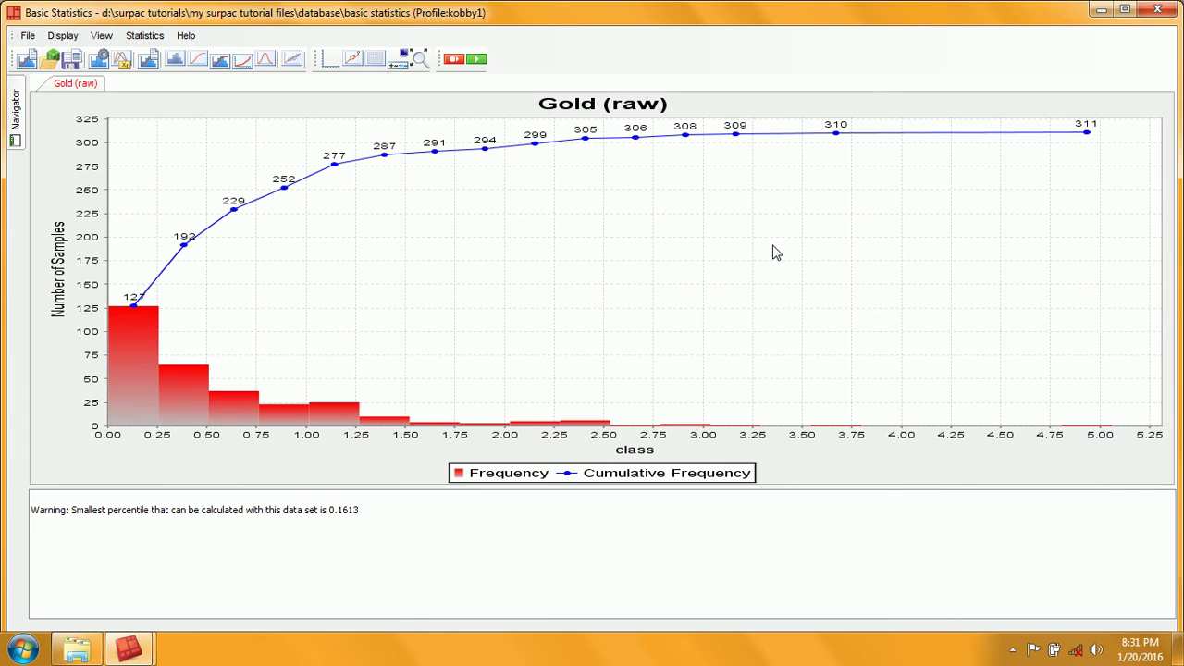